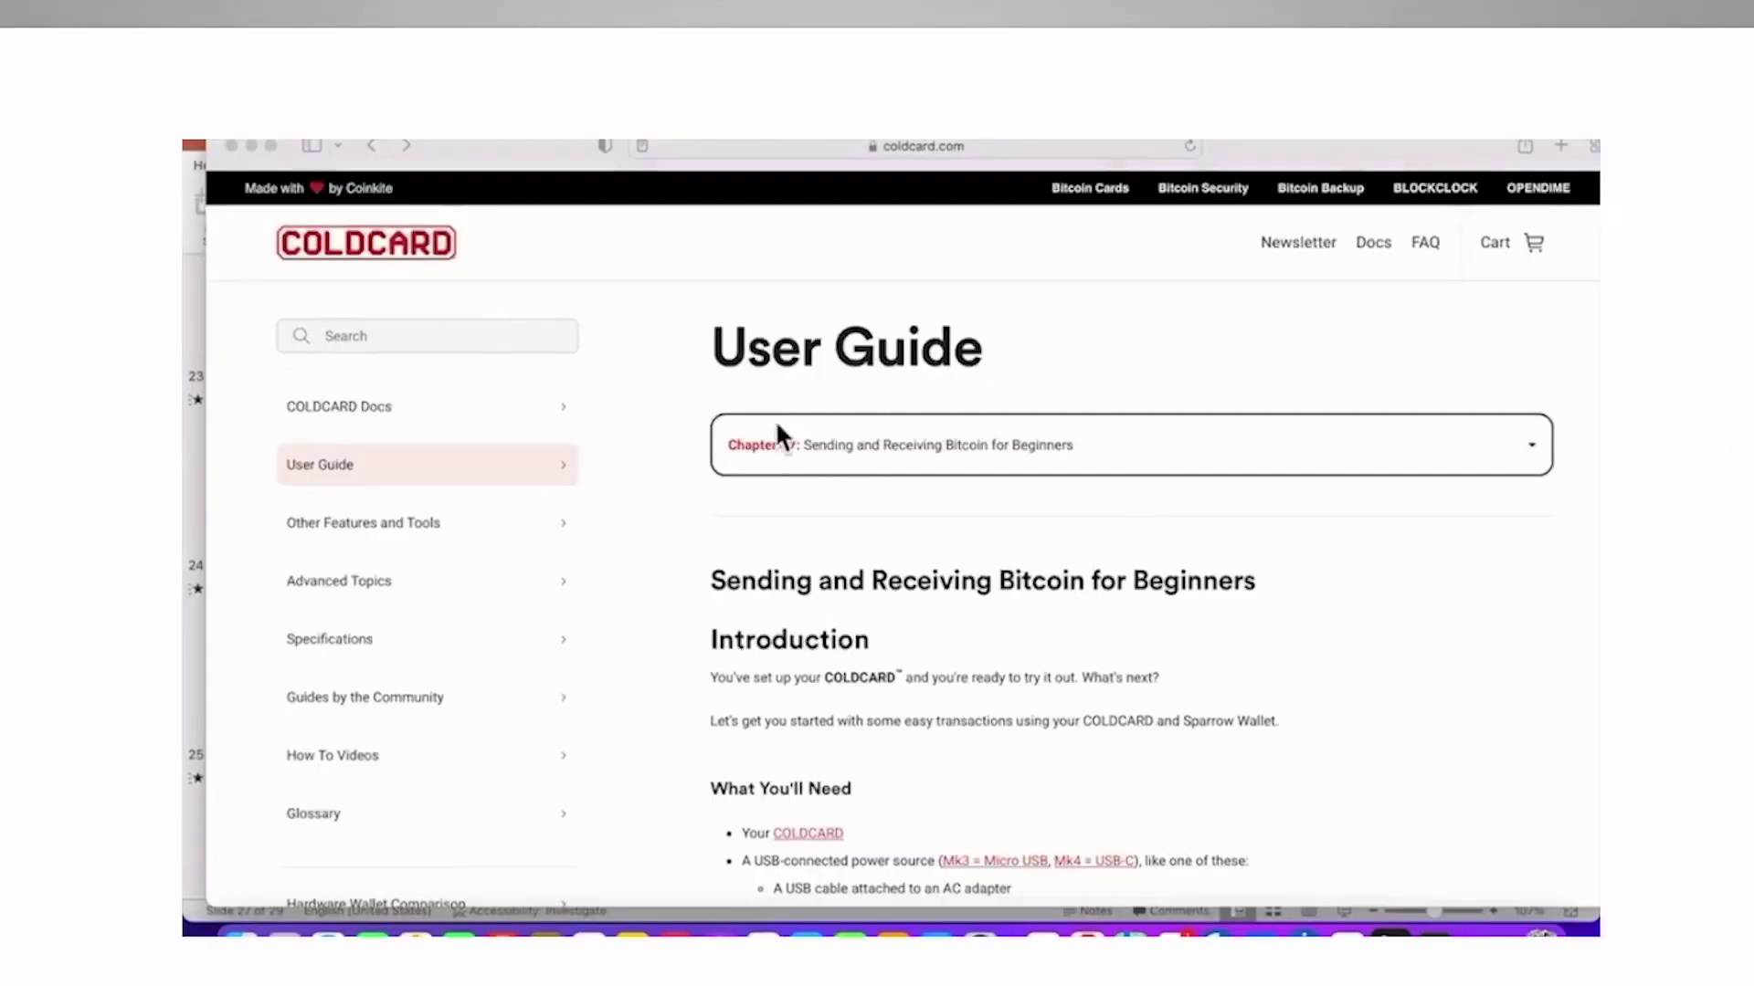
Scroll to the guide's 'What You'll Need' list and follow its Sparrow Wallet link
{"action": "scroll", "coordinate": [1059, 651], "scroll_direction": "down", "scroll_amount": 5}
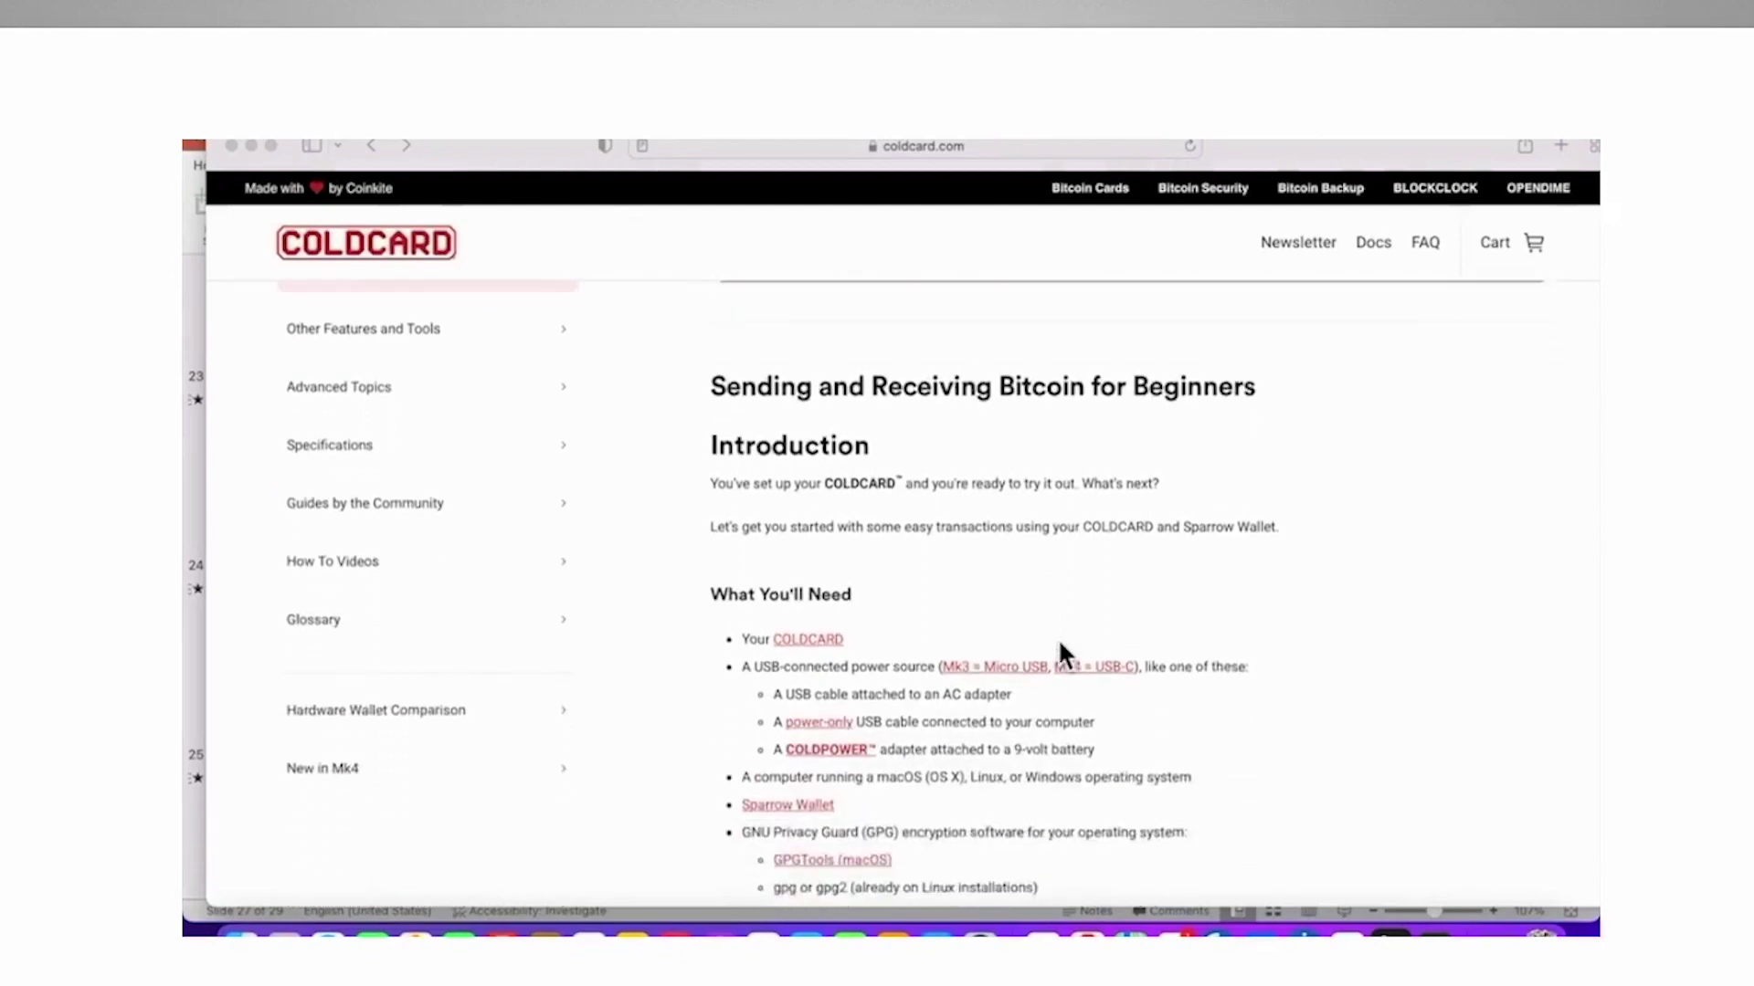
{"action": "scroll", "coordinate": [1059, 650], "scroll_direction": "down", "scroll_amount": 3}
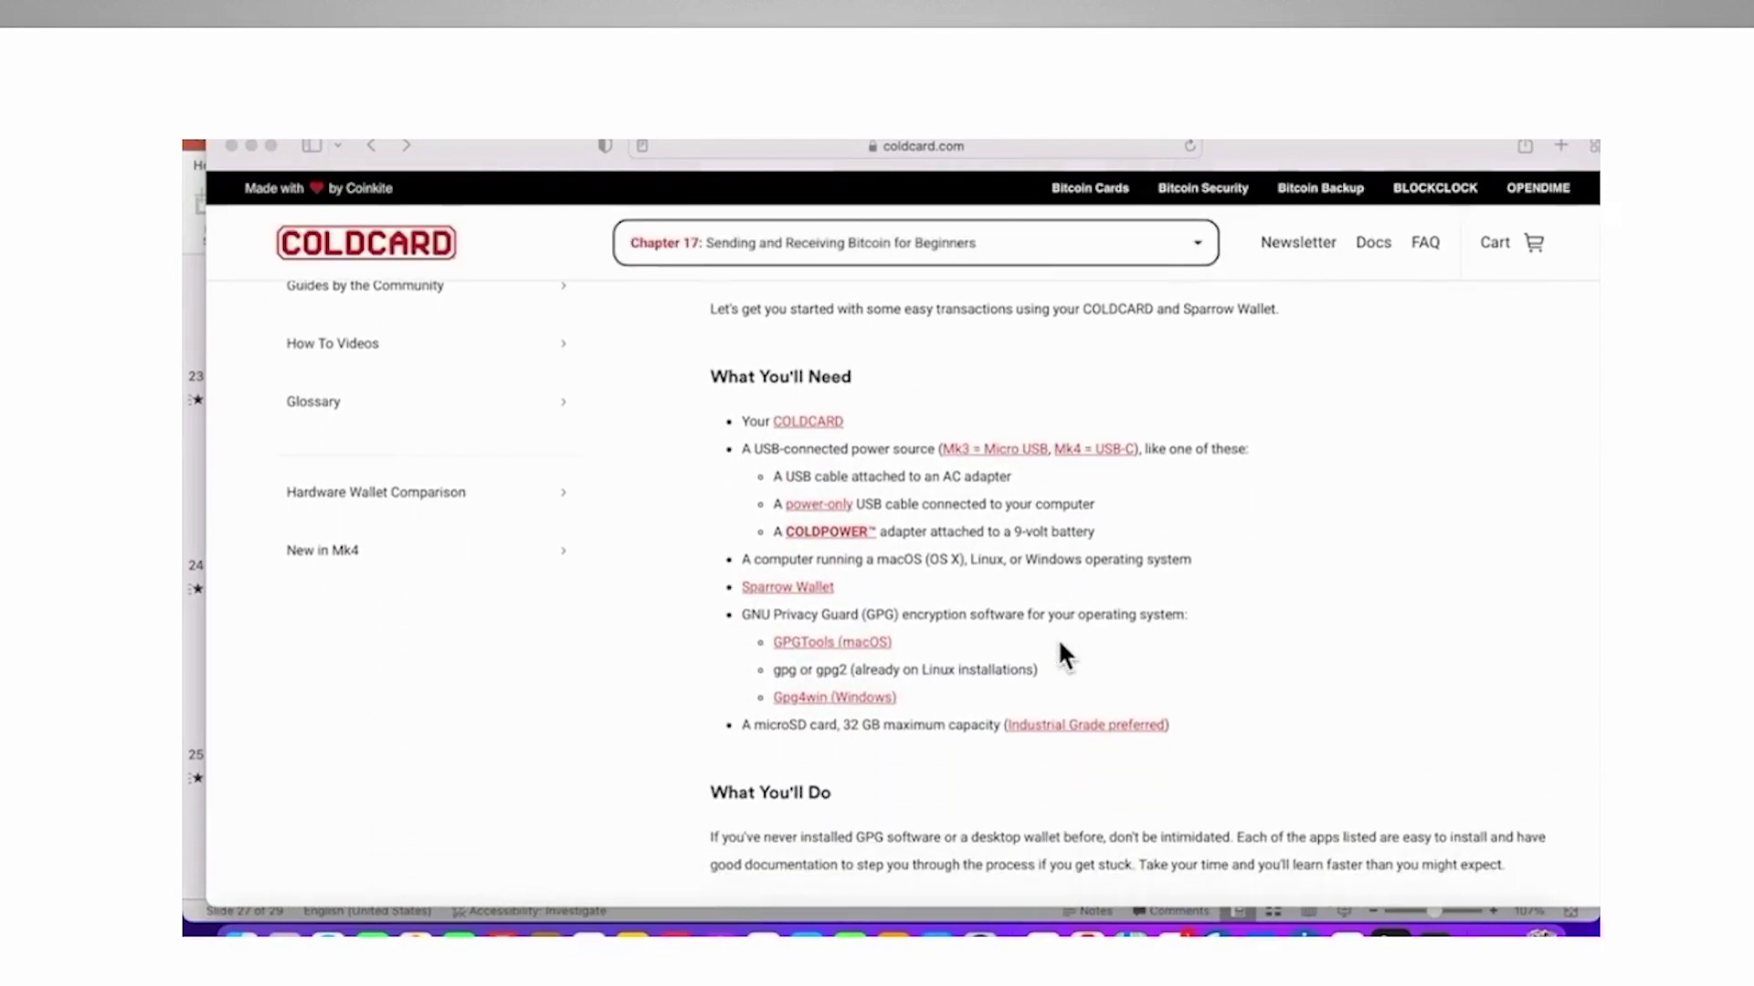
{"action": "scroll", "coordinate": [1059, 644], "scroll_direction": "down", "scroll_amount": 1}
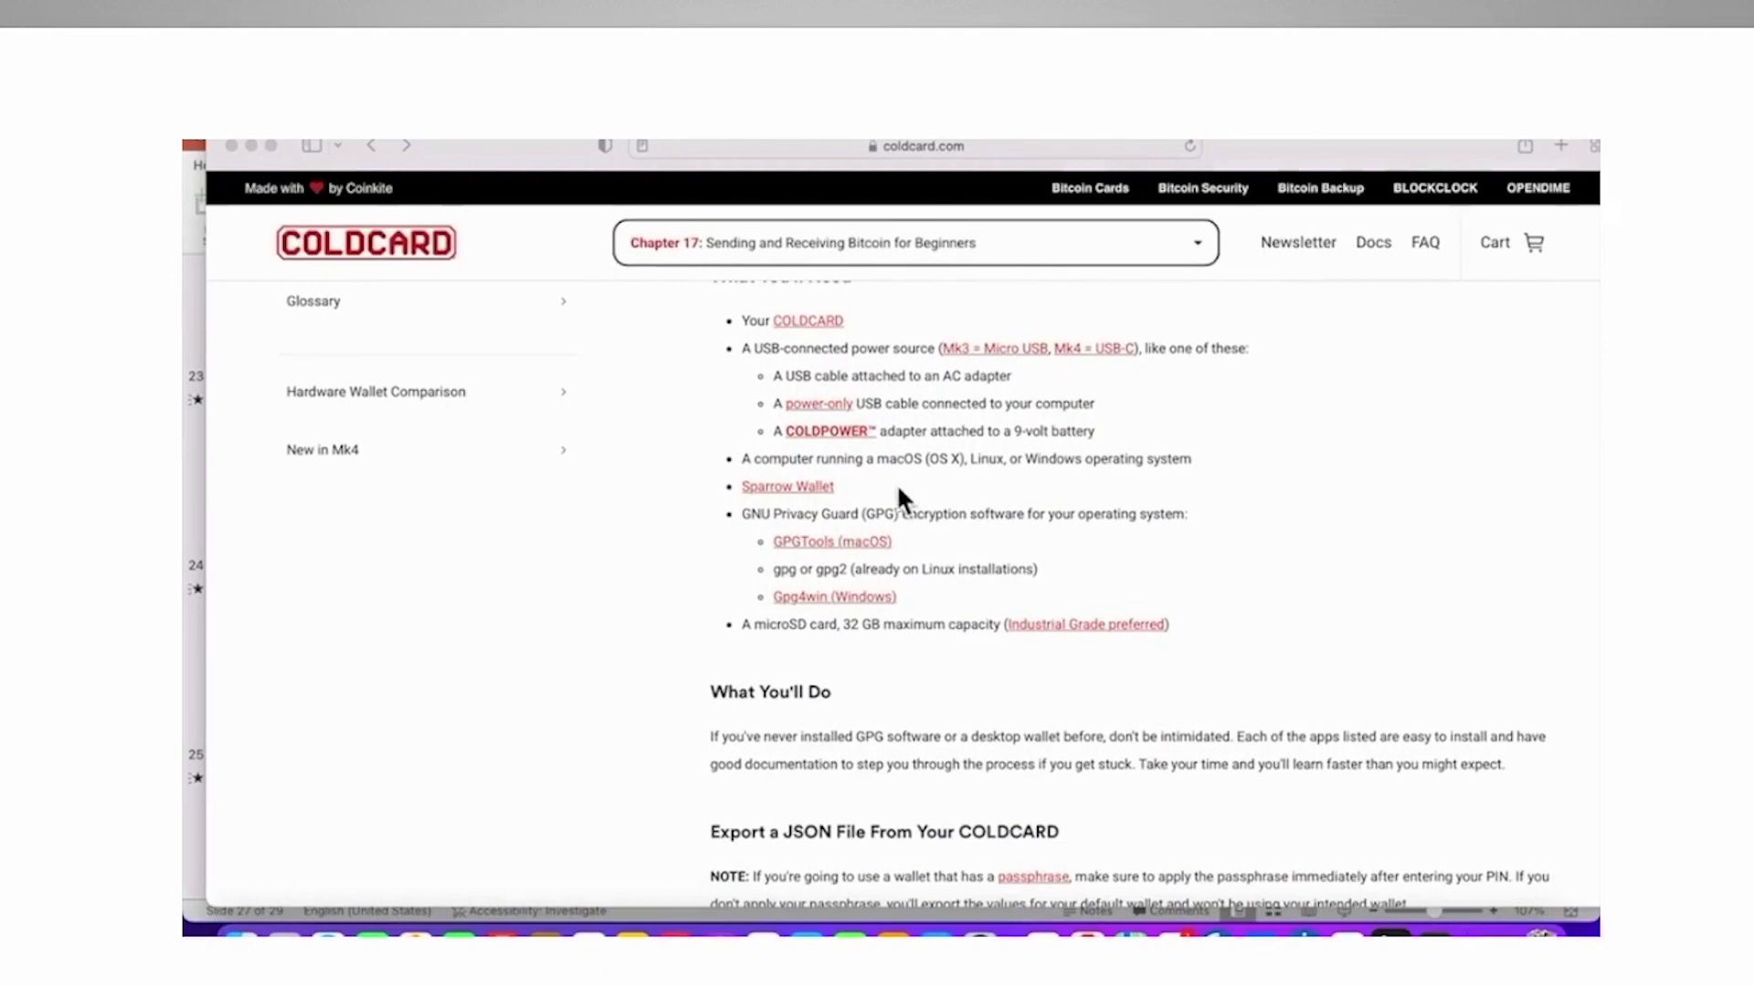
{"action": "left_click", "coordinate": [817, 491]}
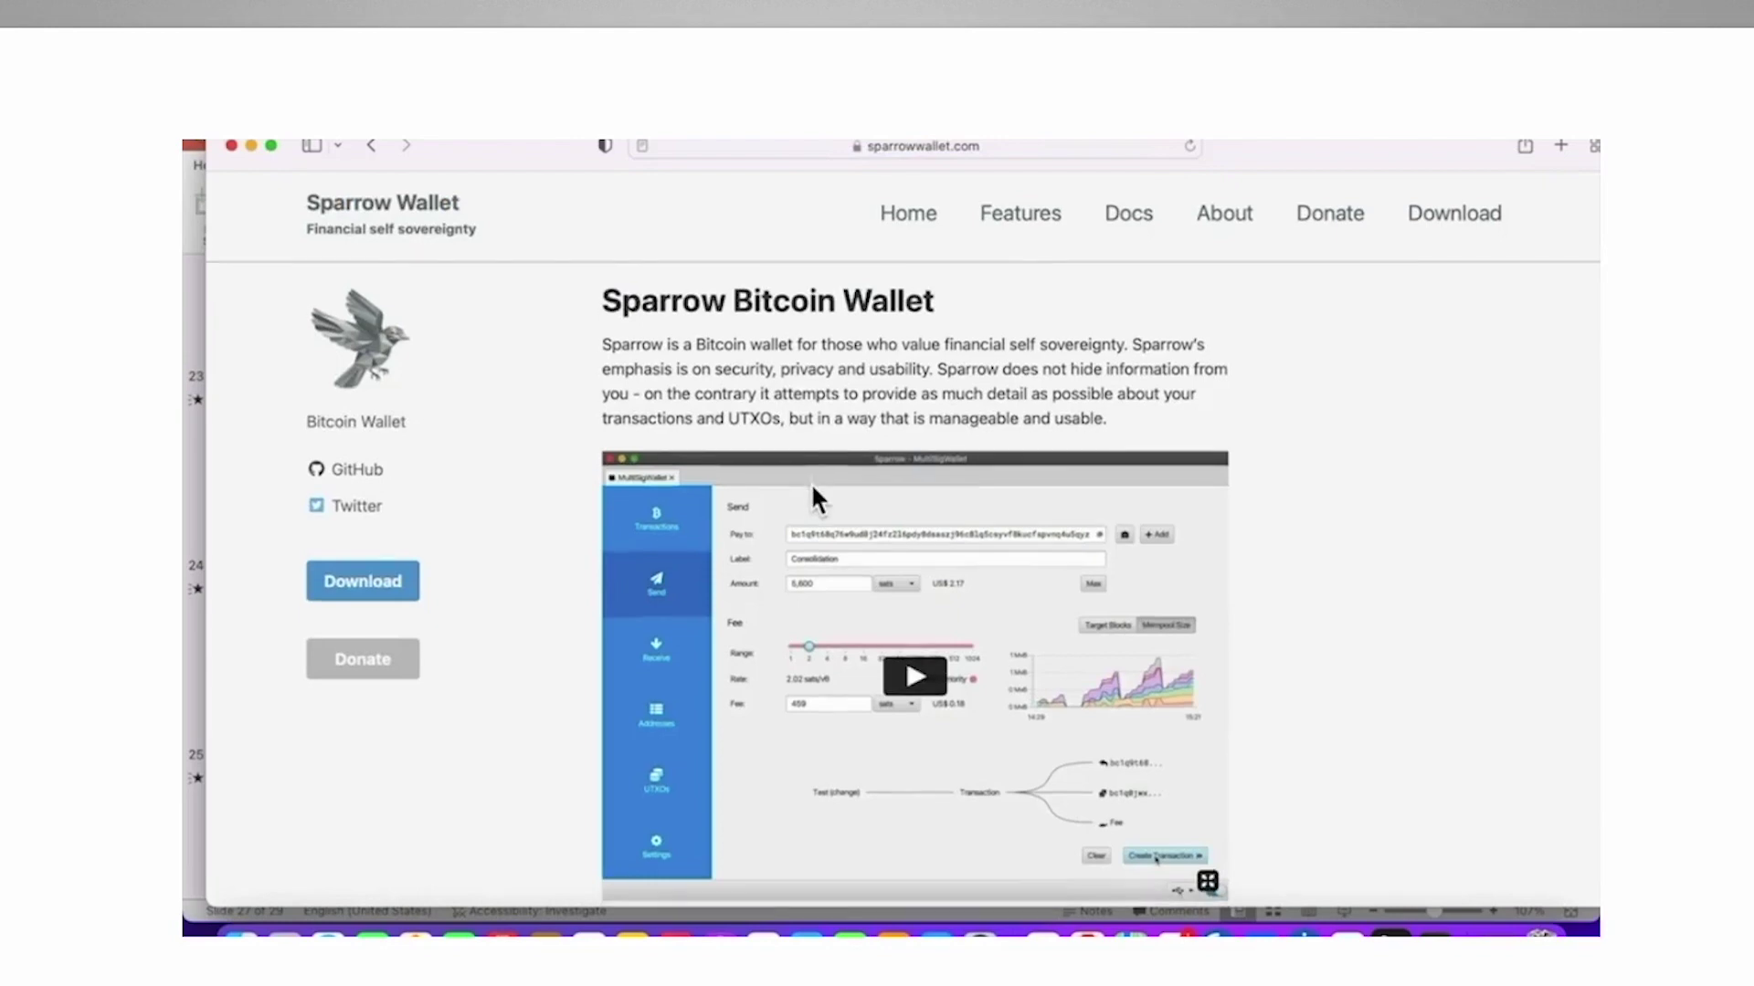
Browse the Sparrow homepage, then open the Download page listing the release 1.6.6 files
{"action": "scroll", "coordinate": [812, 493], "scroll_direction": "down", "scroll_amount": 1}
{"action": "scroll", "coordinate": [813, 489], "scroll_direction": "down", "scroll_amount": 10}
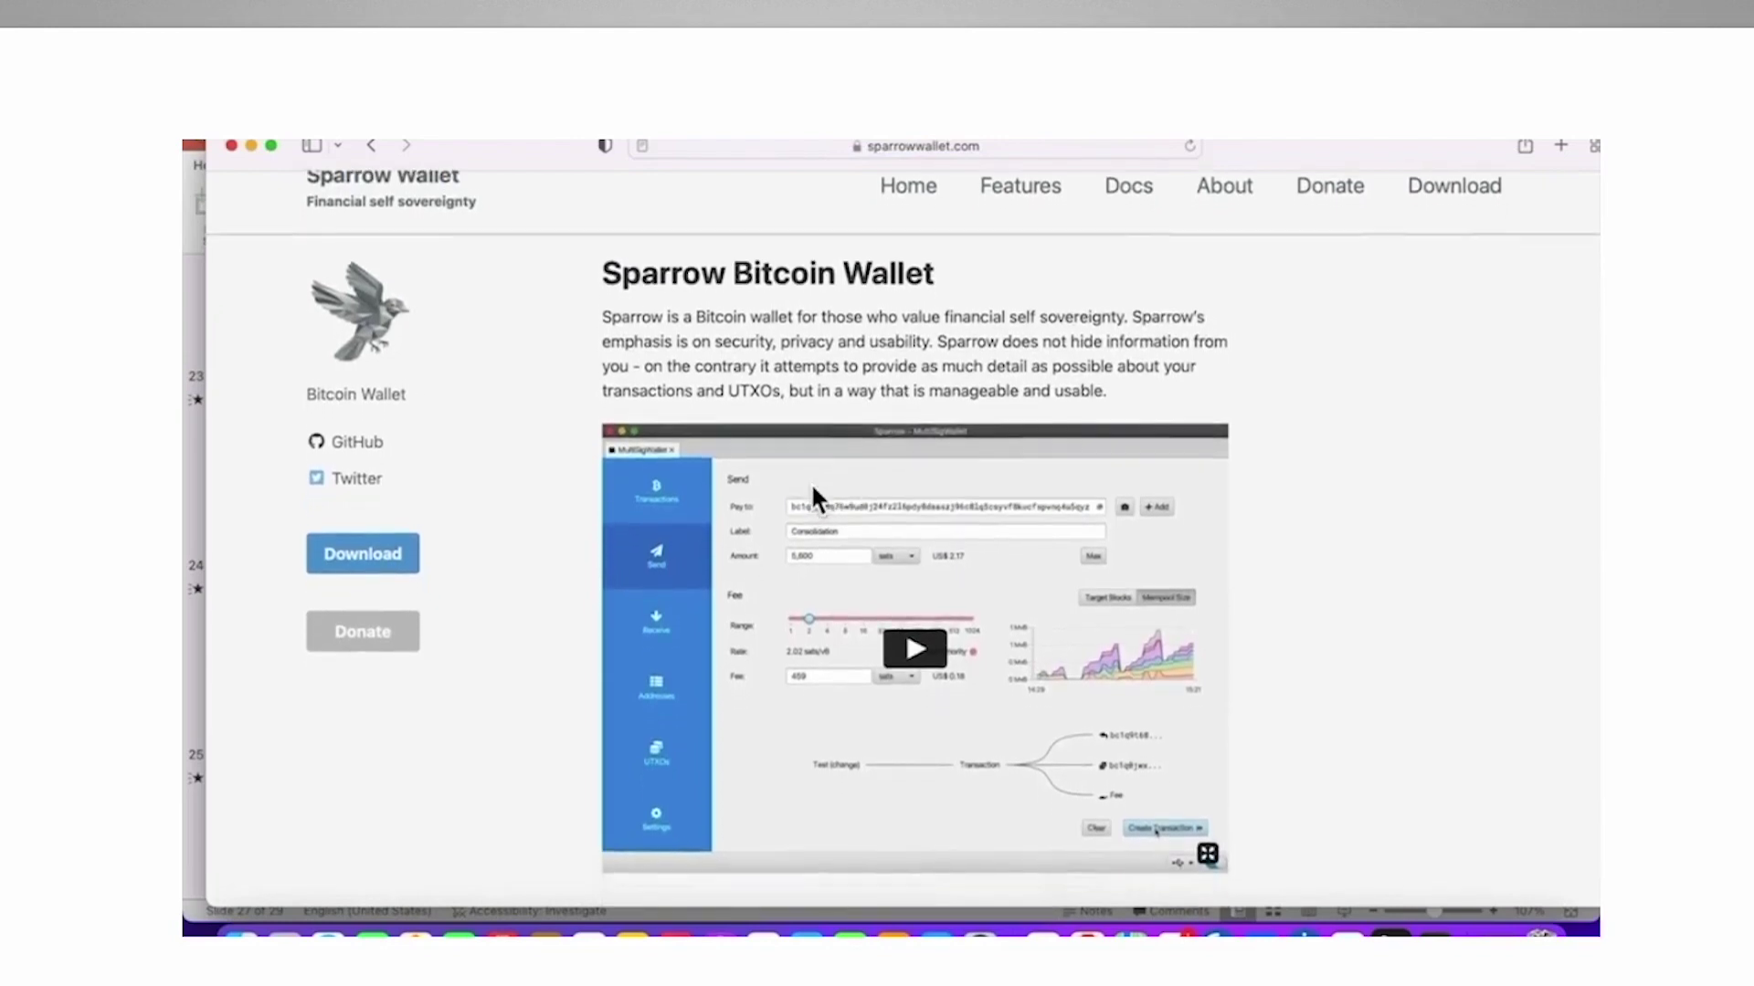
{"action": "scroll", "coordinate": [813, 493], "scroll_direction": "down", "scroll_amount": 5}
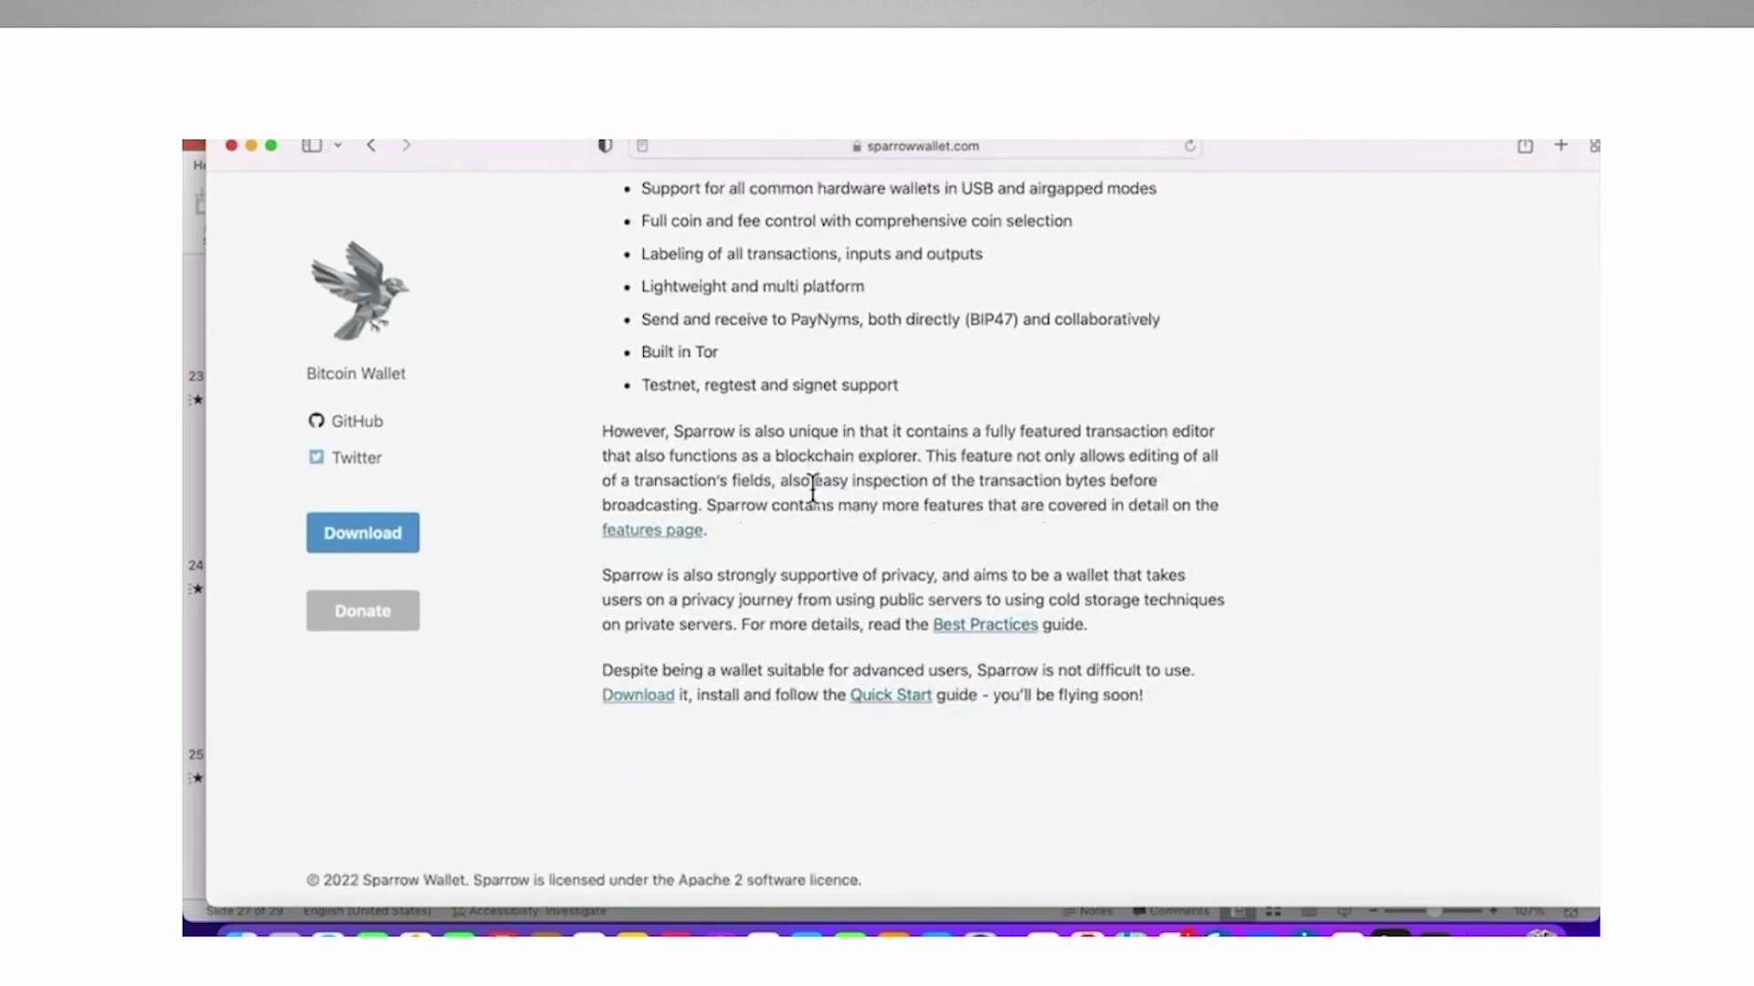
{"action": "scroll", "coordinate": [812, 489], "scroll_direction": "up", "scroll_amount": 15}
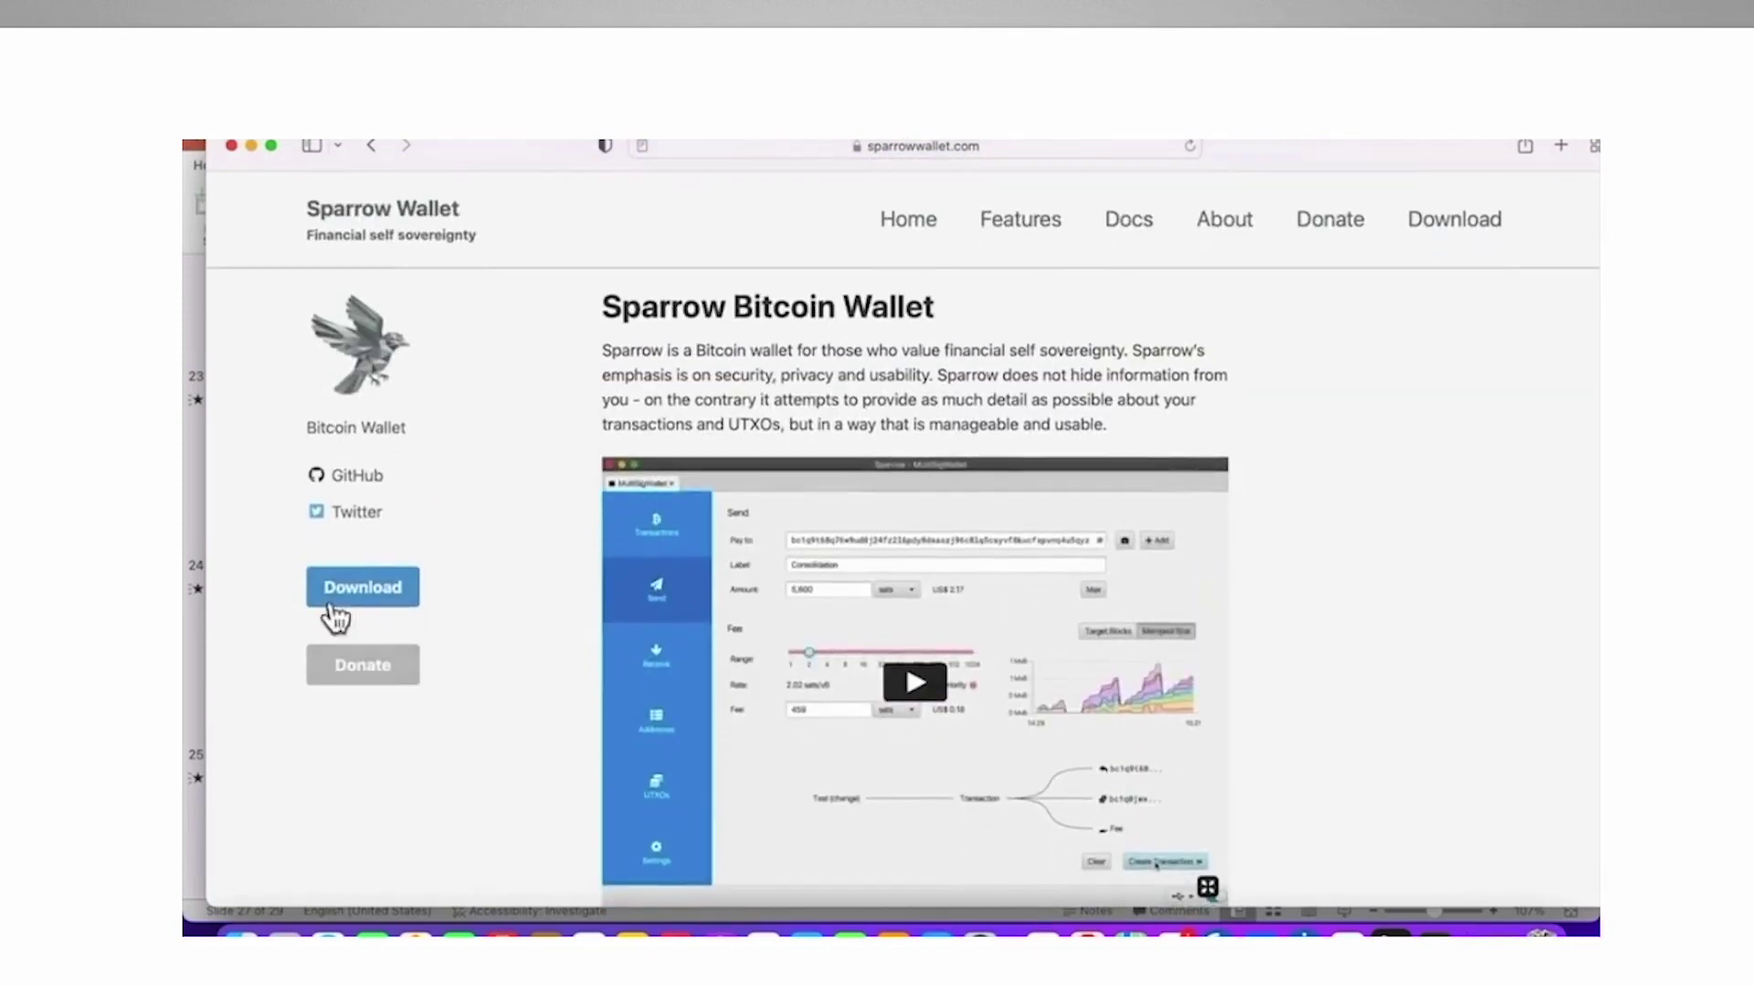
{"action": "left_click", "coordinate": [377, 604]}
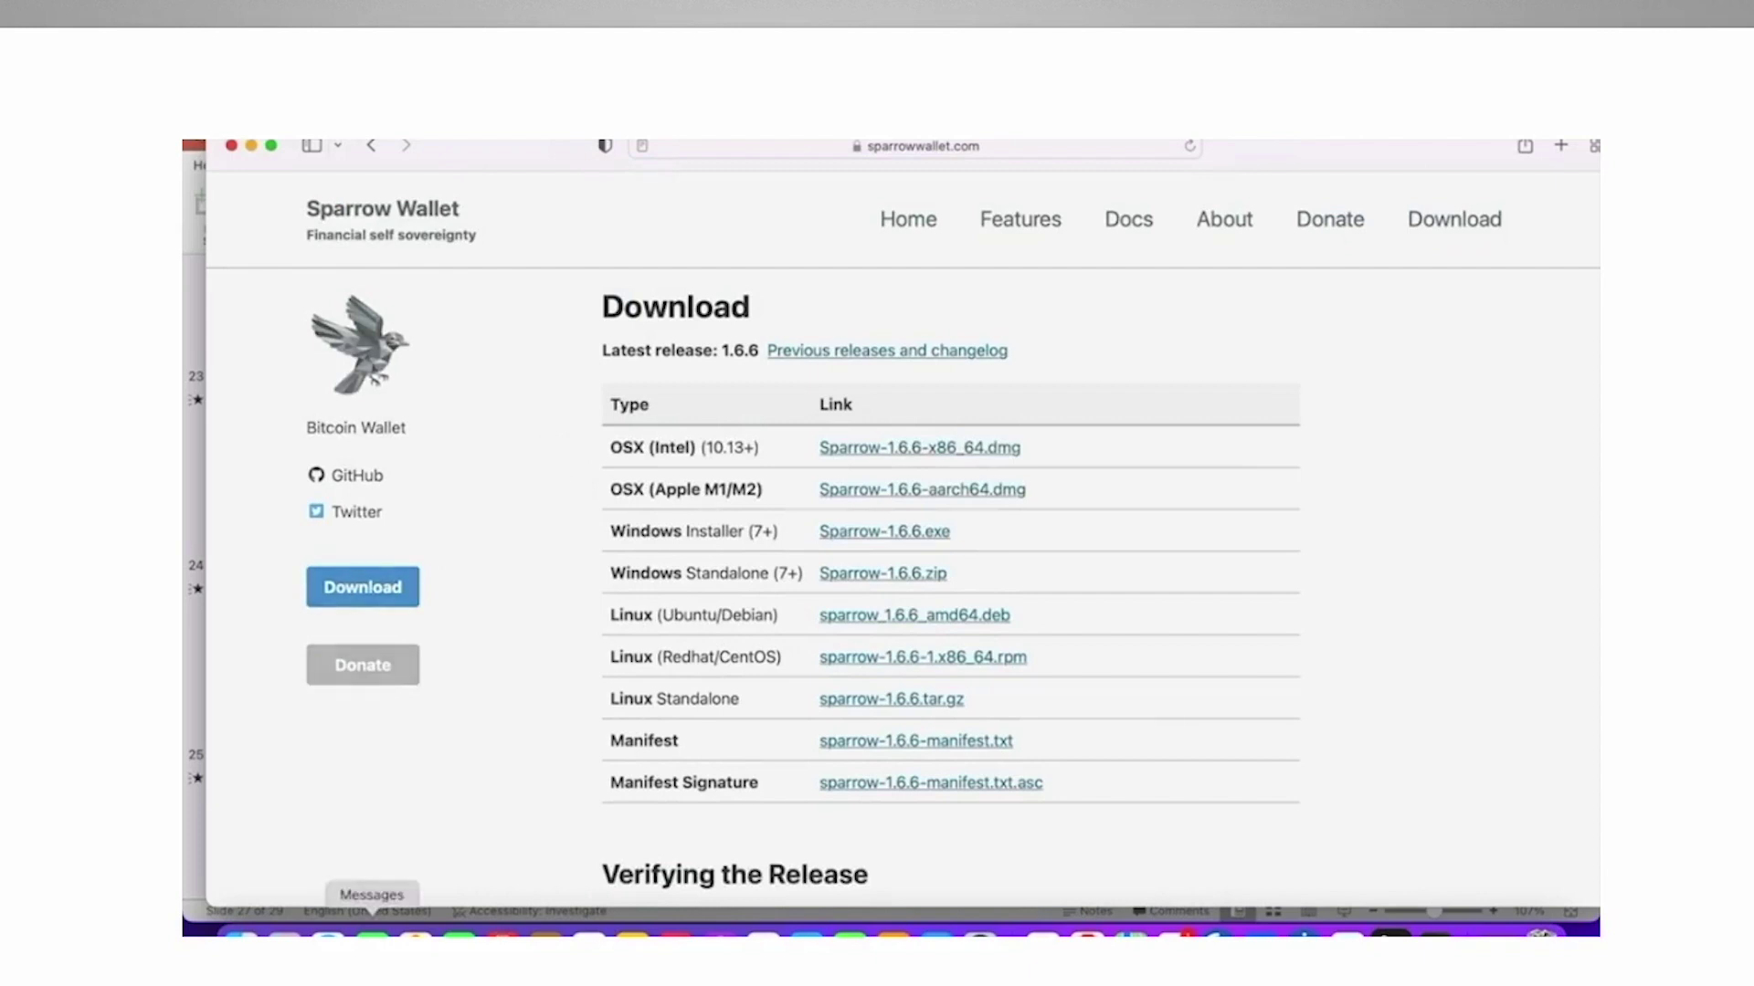
{"action": "scroll", "coordinate": [1154, 680], "scroll_direction": "down", "scroll_amount": 6}
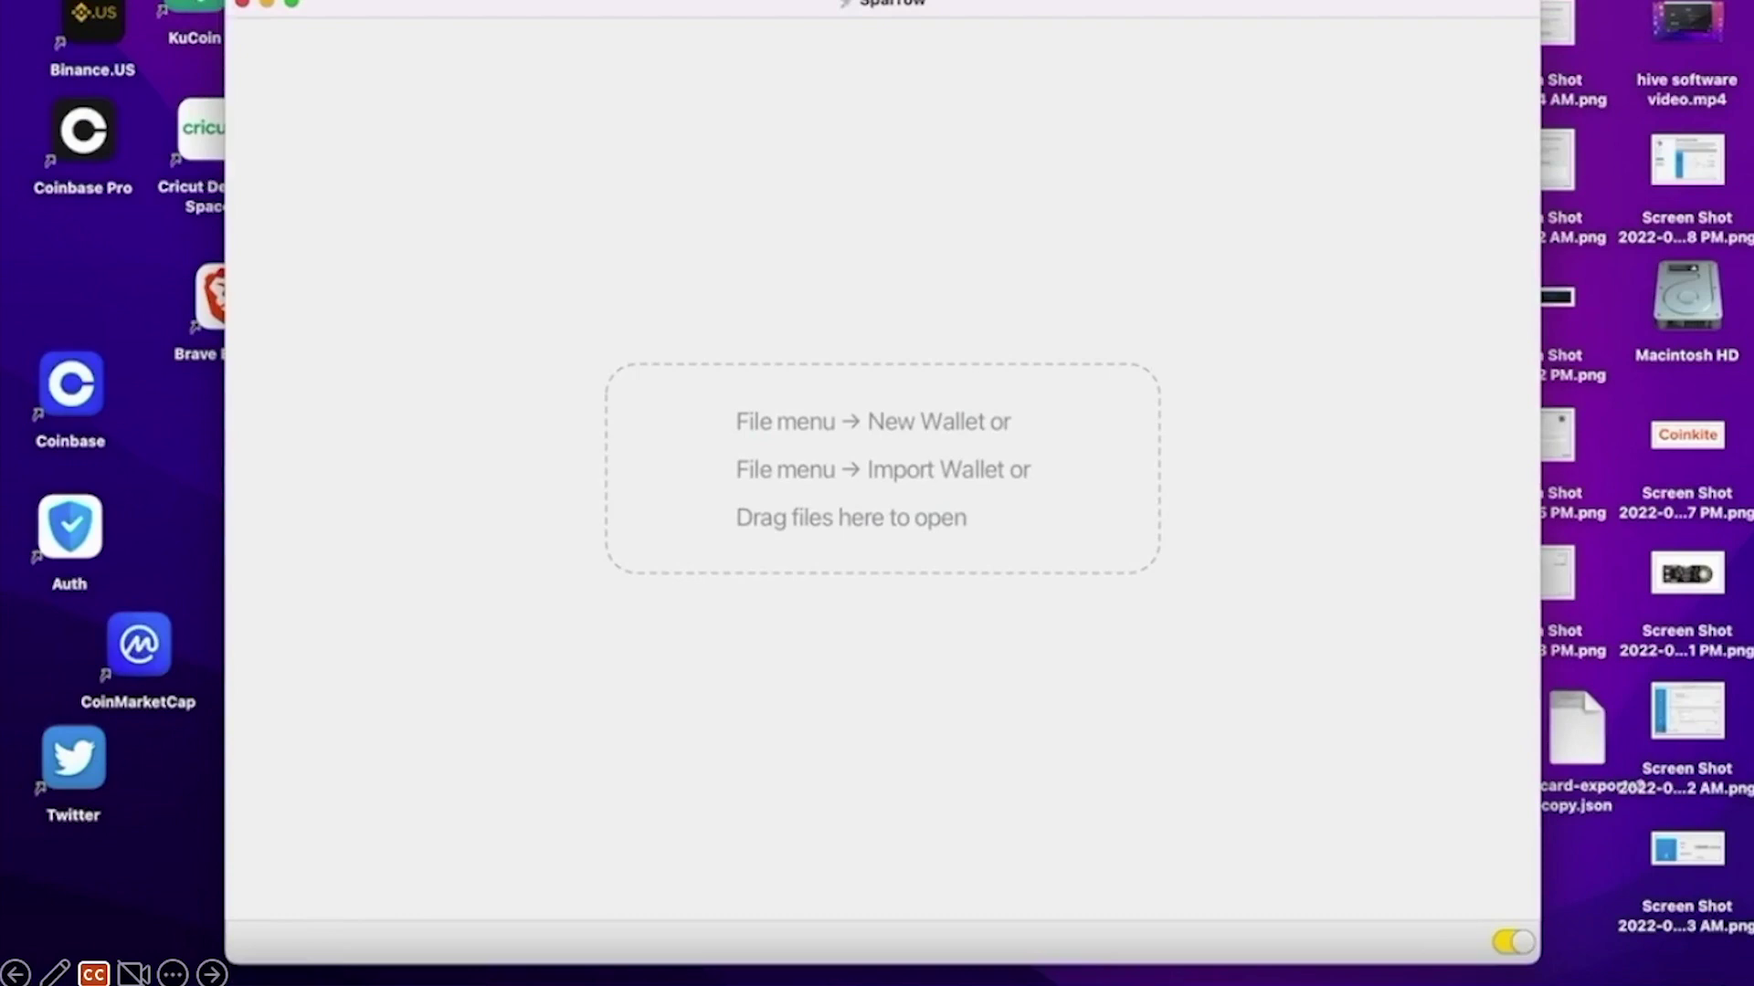
Open Sparrow's Preferences at the Server settings
{"action": "left_click", "coordinate": [169, 1]}
{"action": "mouse_move", "coordinate": [132, 2]}
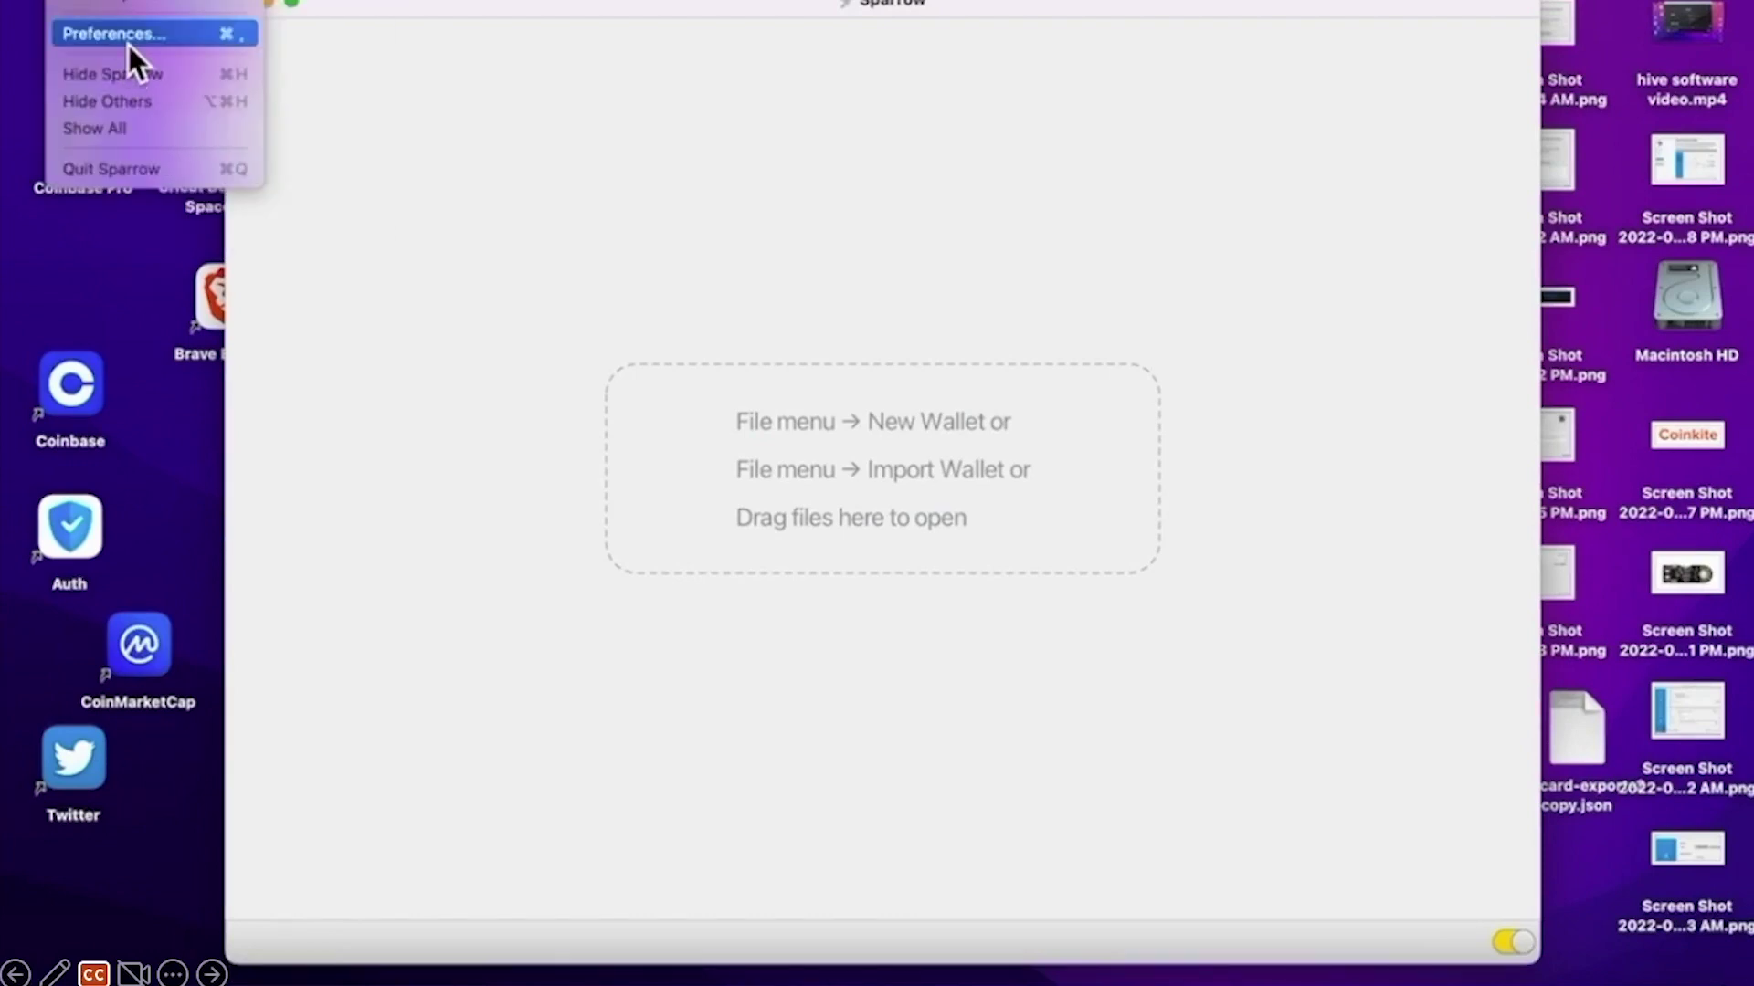
{"action": "left_click", "coordinate": [124, 39]}
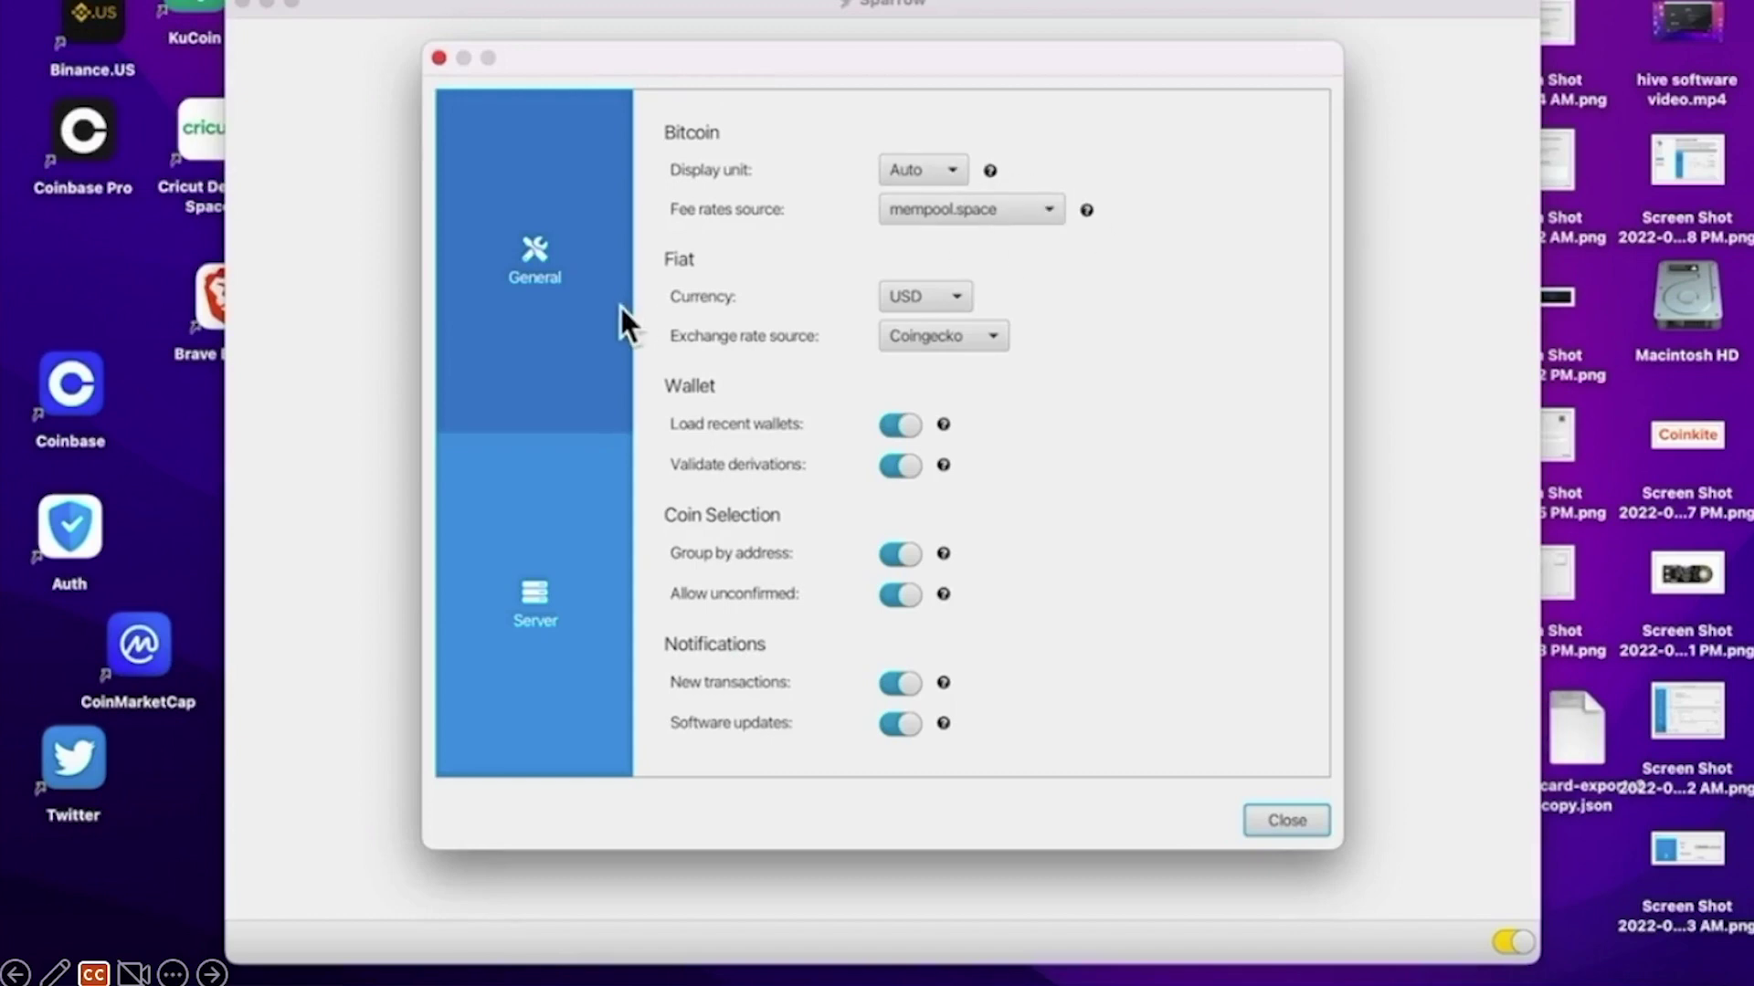
{"action": "left_click", "coordinate": [588, 545]}
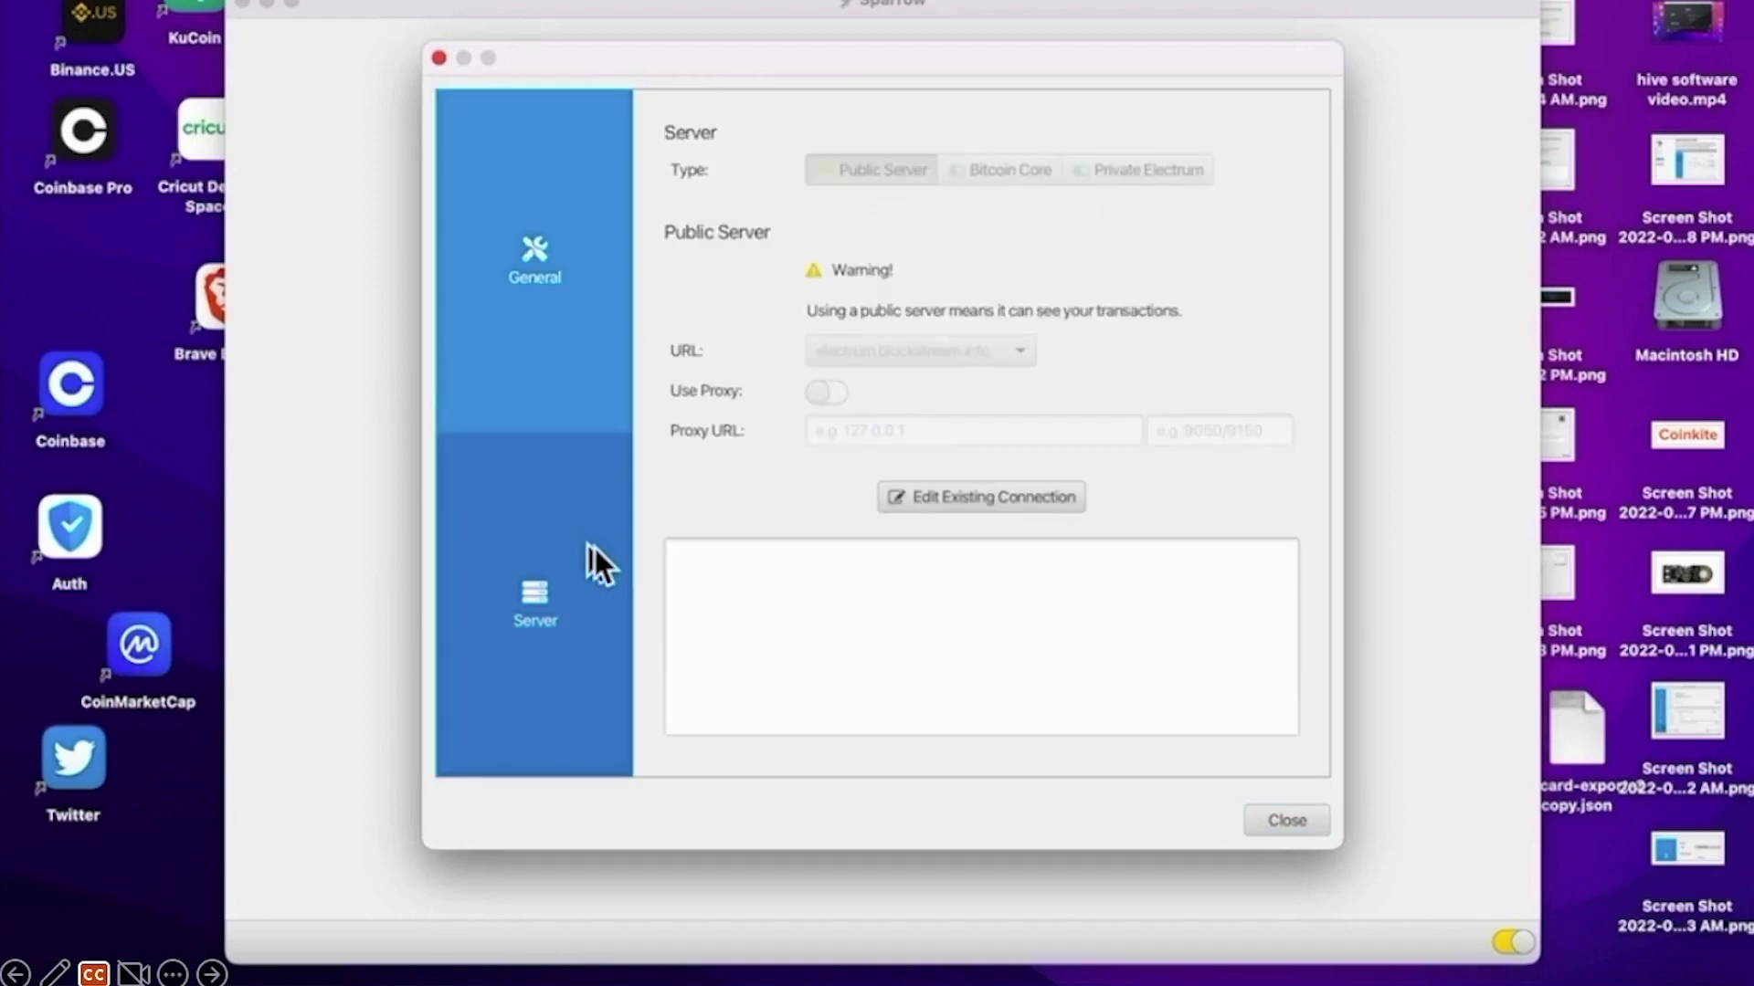
Set the connection to Public Server electrum.blockstream.info and run a successful connection test
{"action": "left_click", "coordinate": [936, 496]}
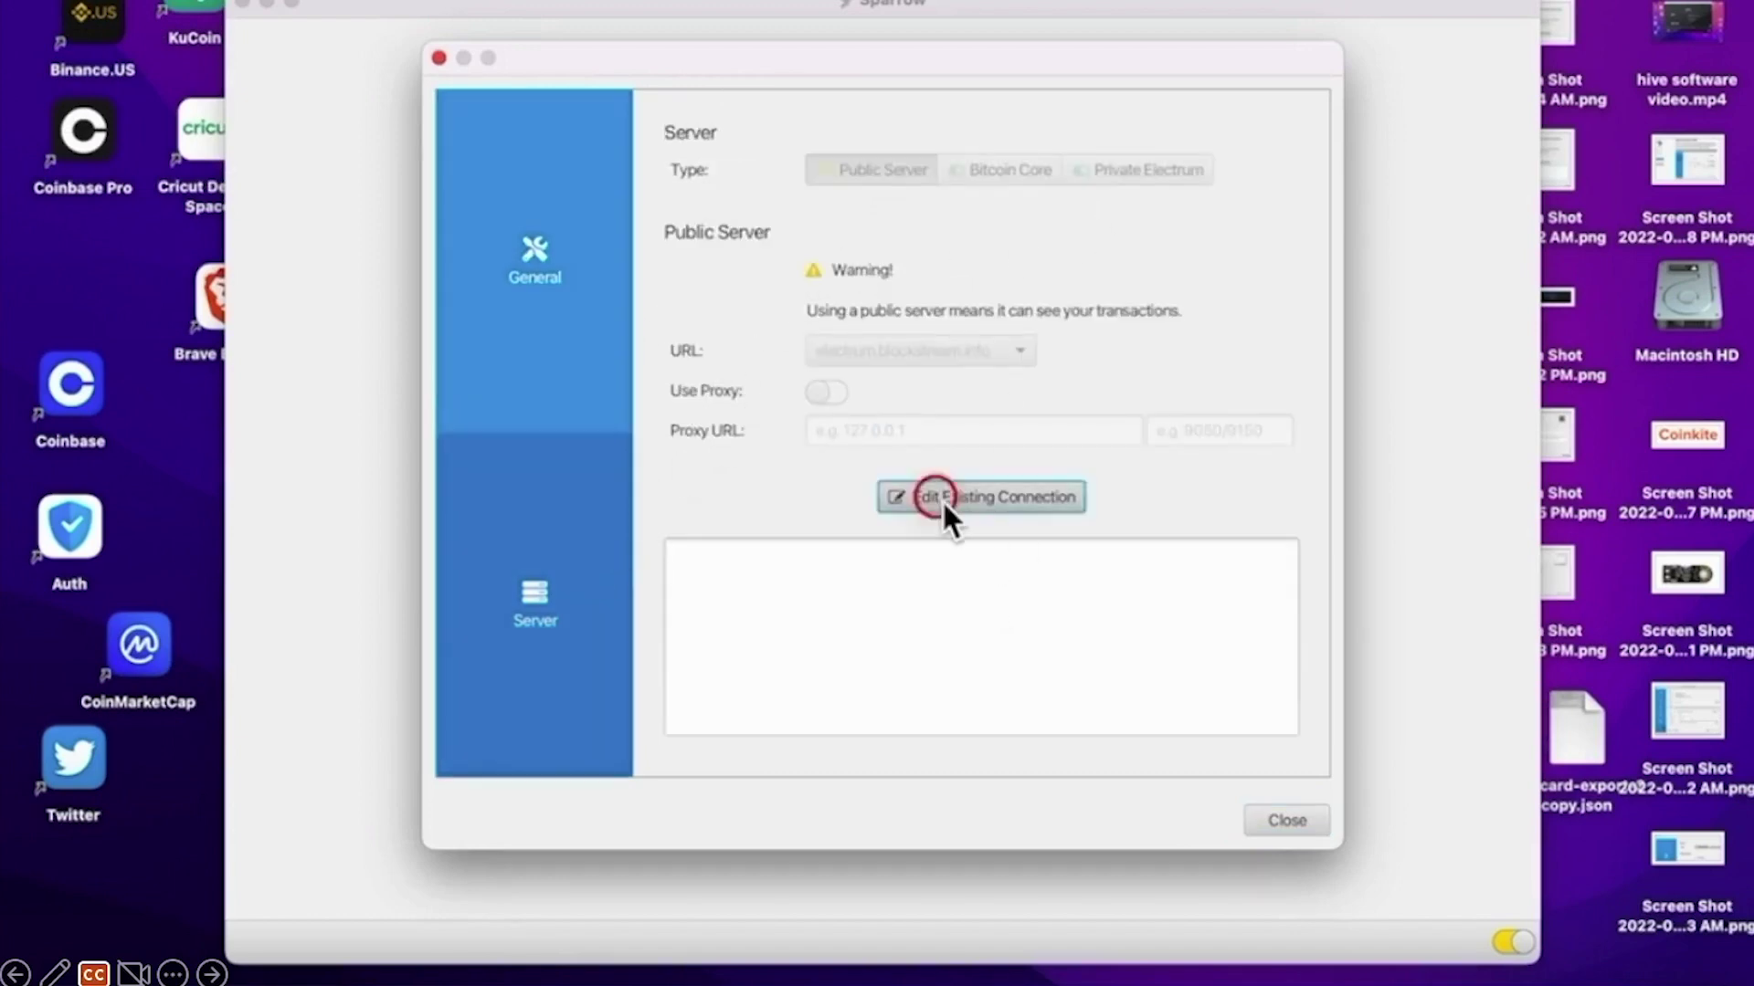
{"action": "left_click", "coordinate": [1134, 178]}
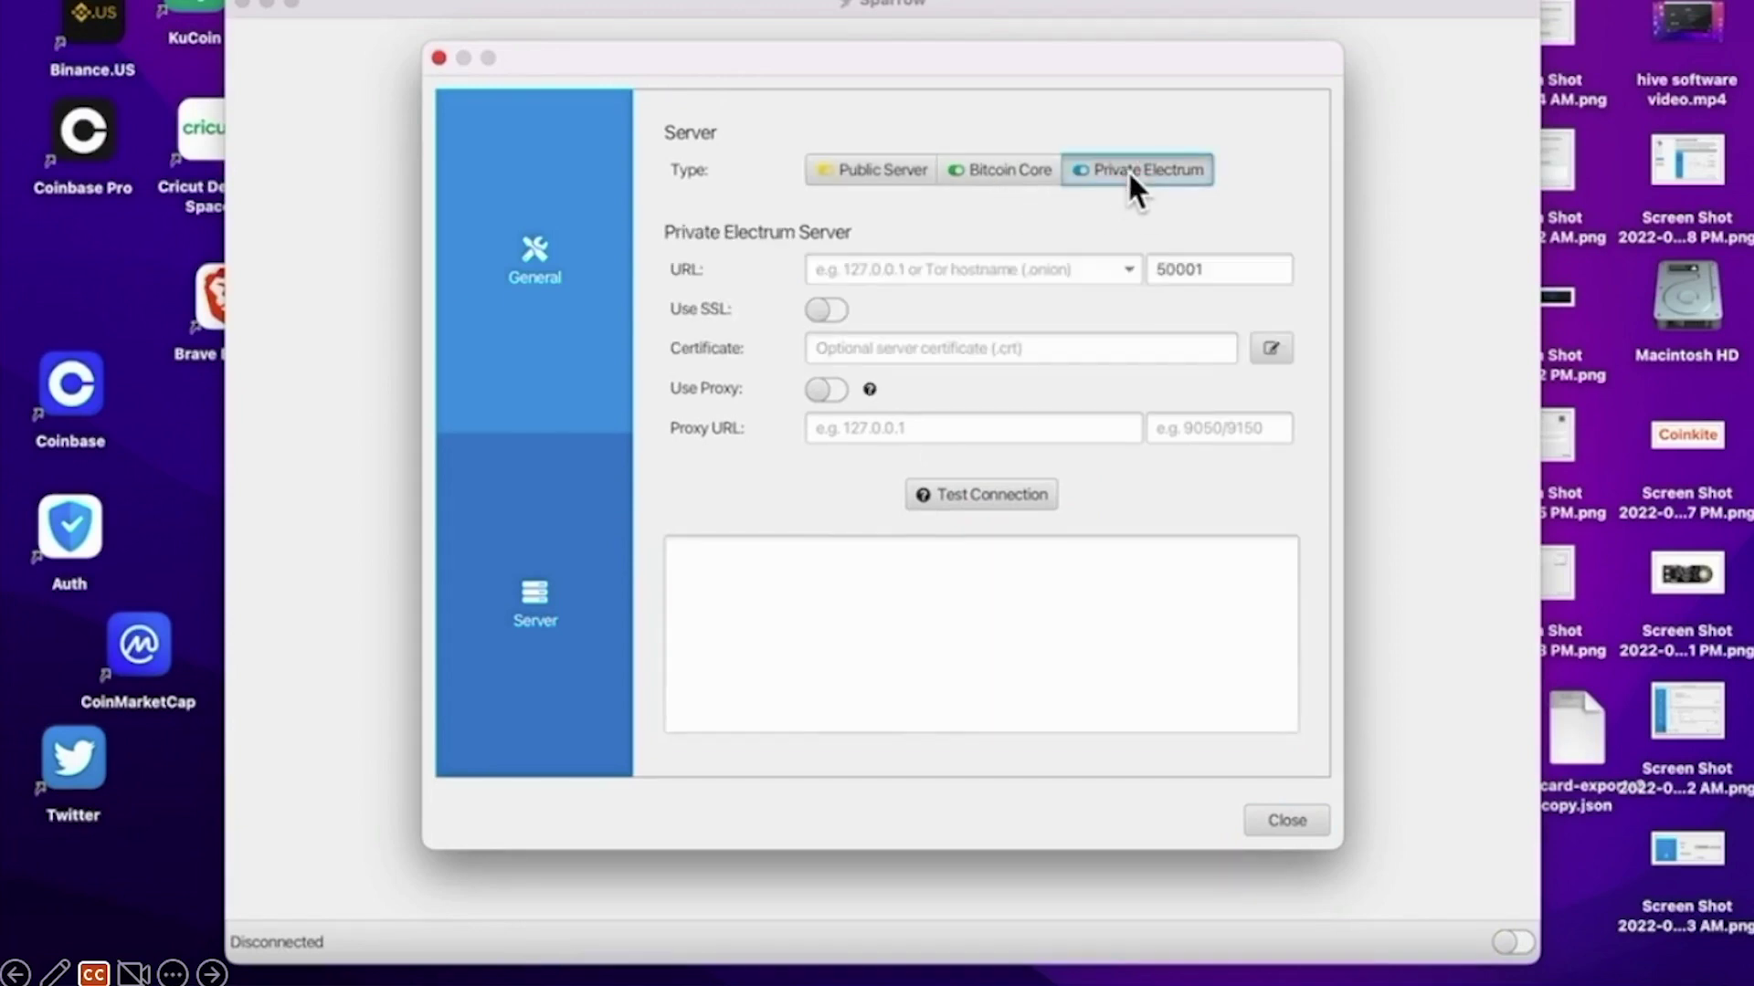
{"action": "left_click", "coordinate": [1025, 180]}
{"action": "left_click", "coordinate": [882, 181]}
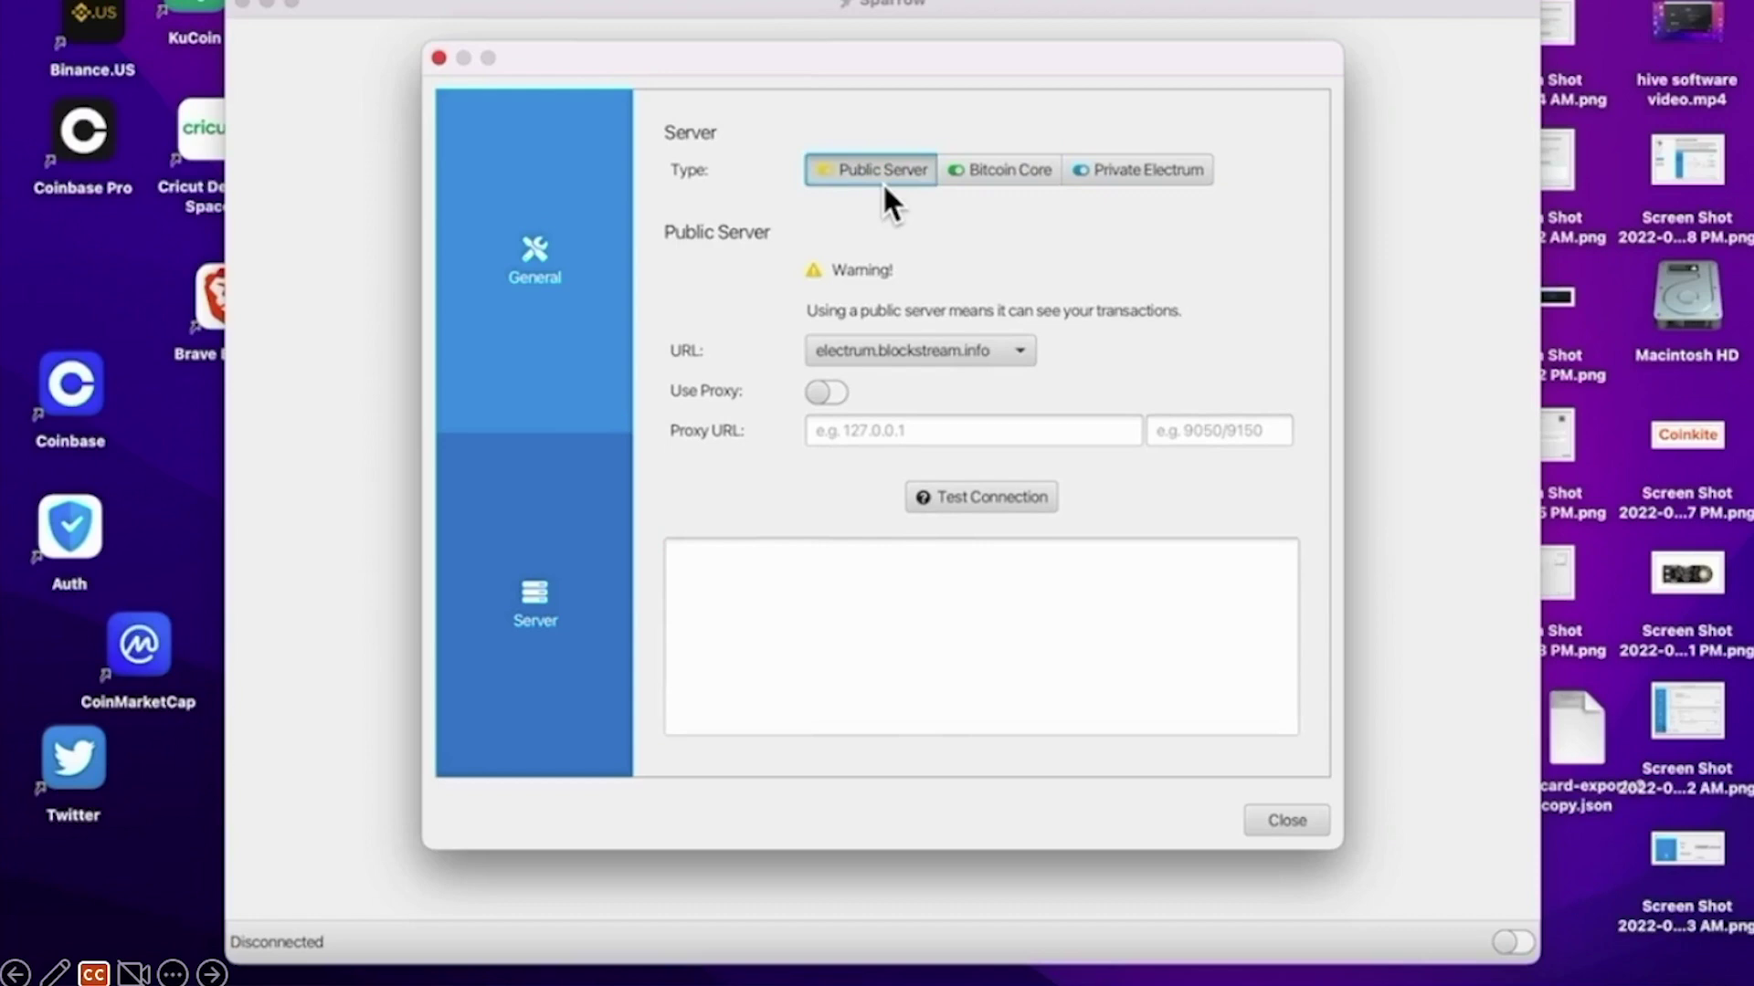
{"action": "left_click", "coordinate": [924, 355]}
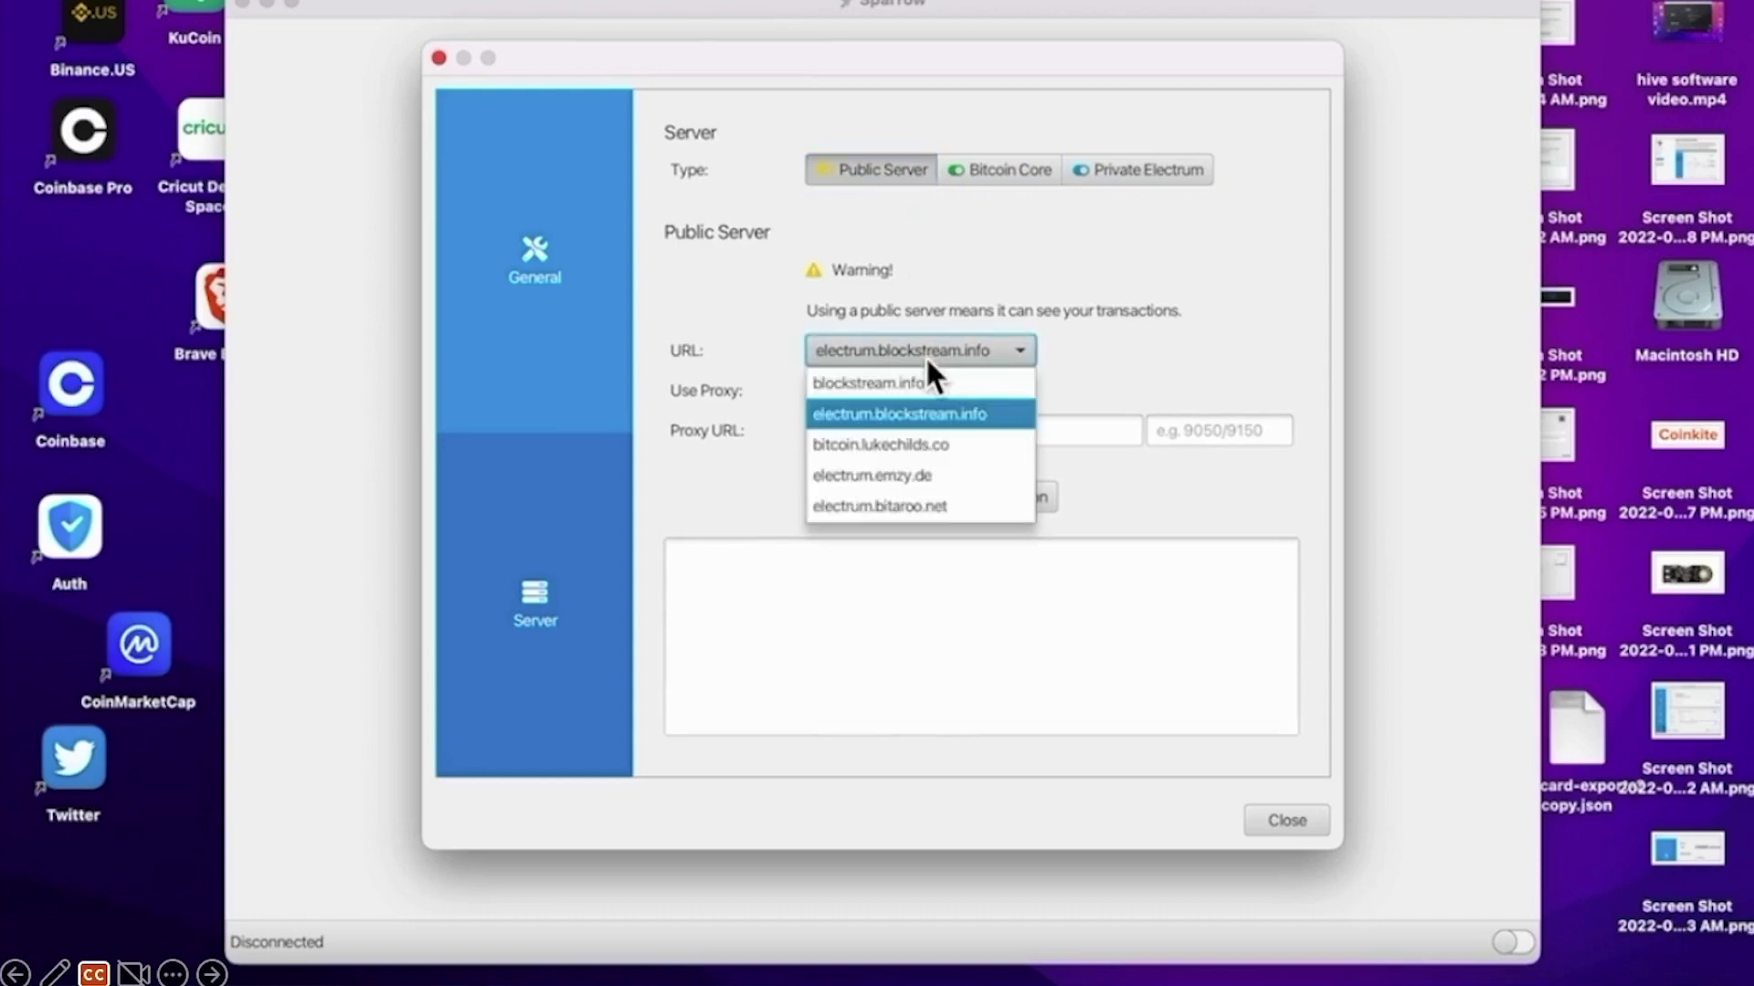
{"action": "key", "text": "Escape"}
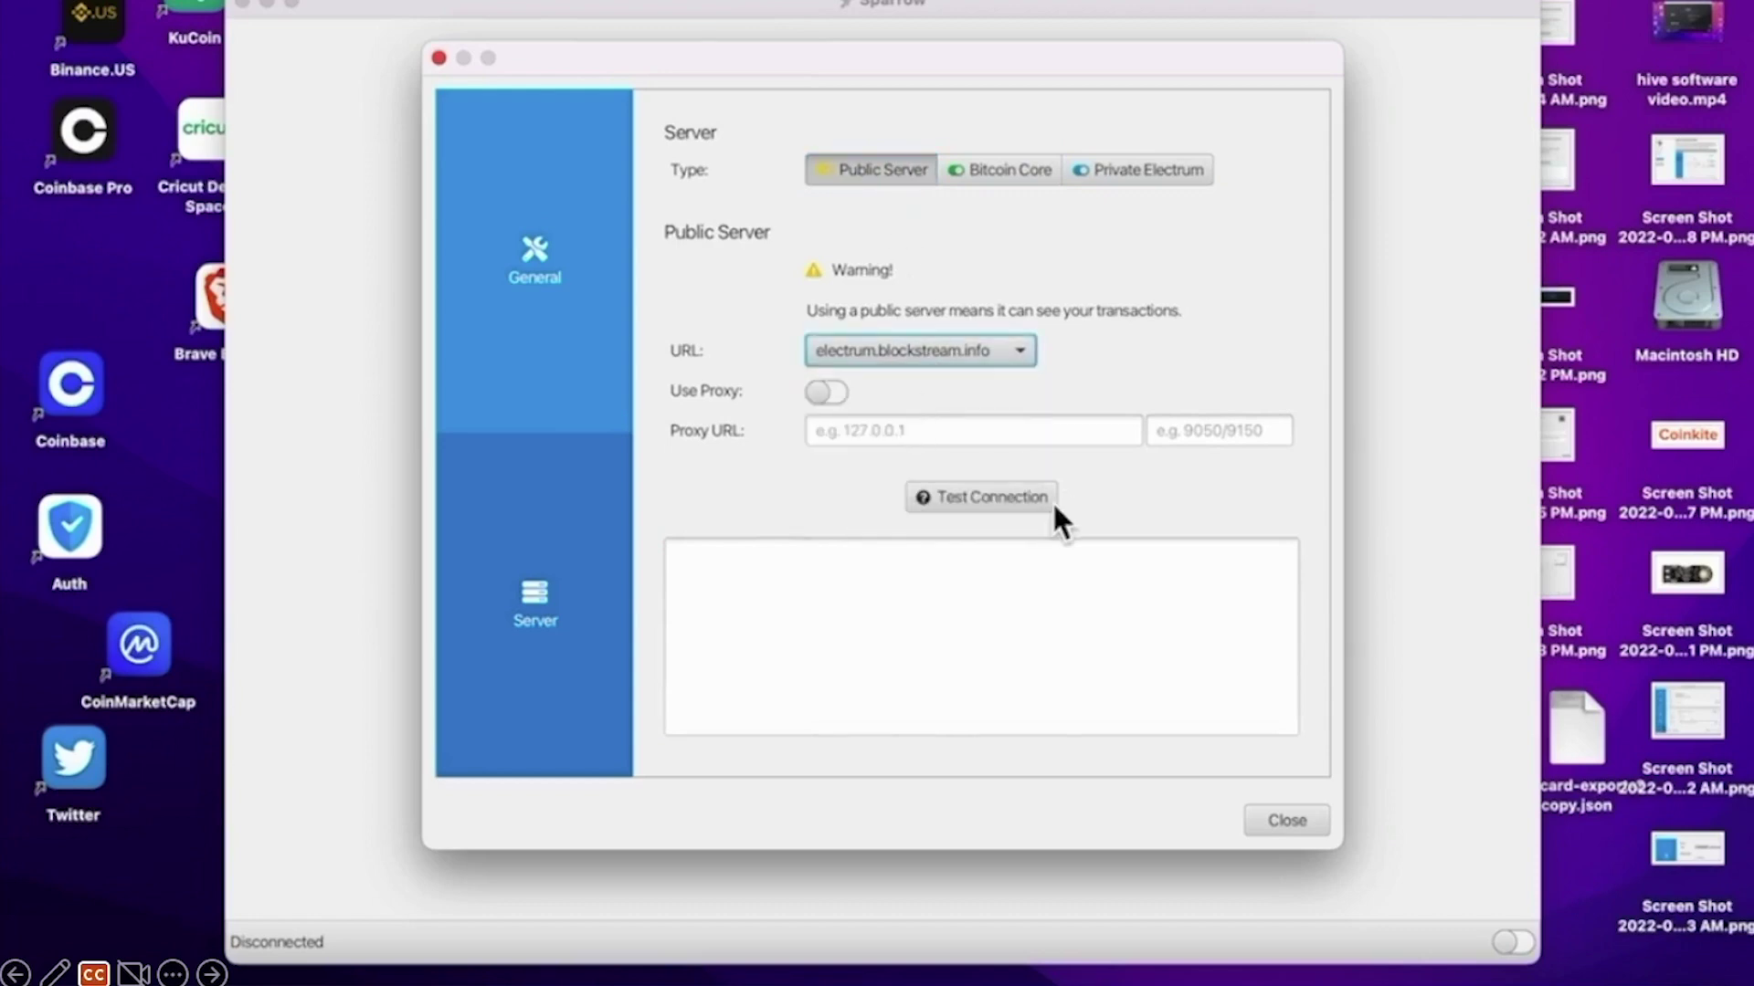
{"action": "left_click", "coordinate": [1021, 507]}
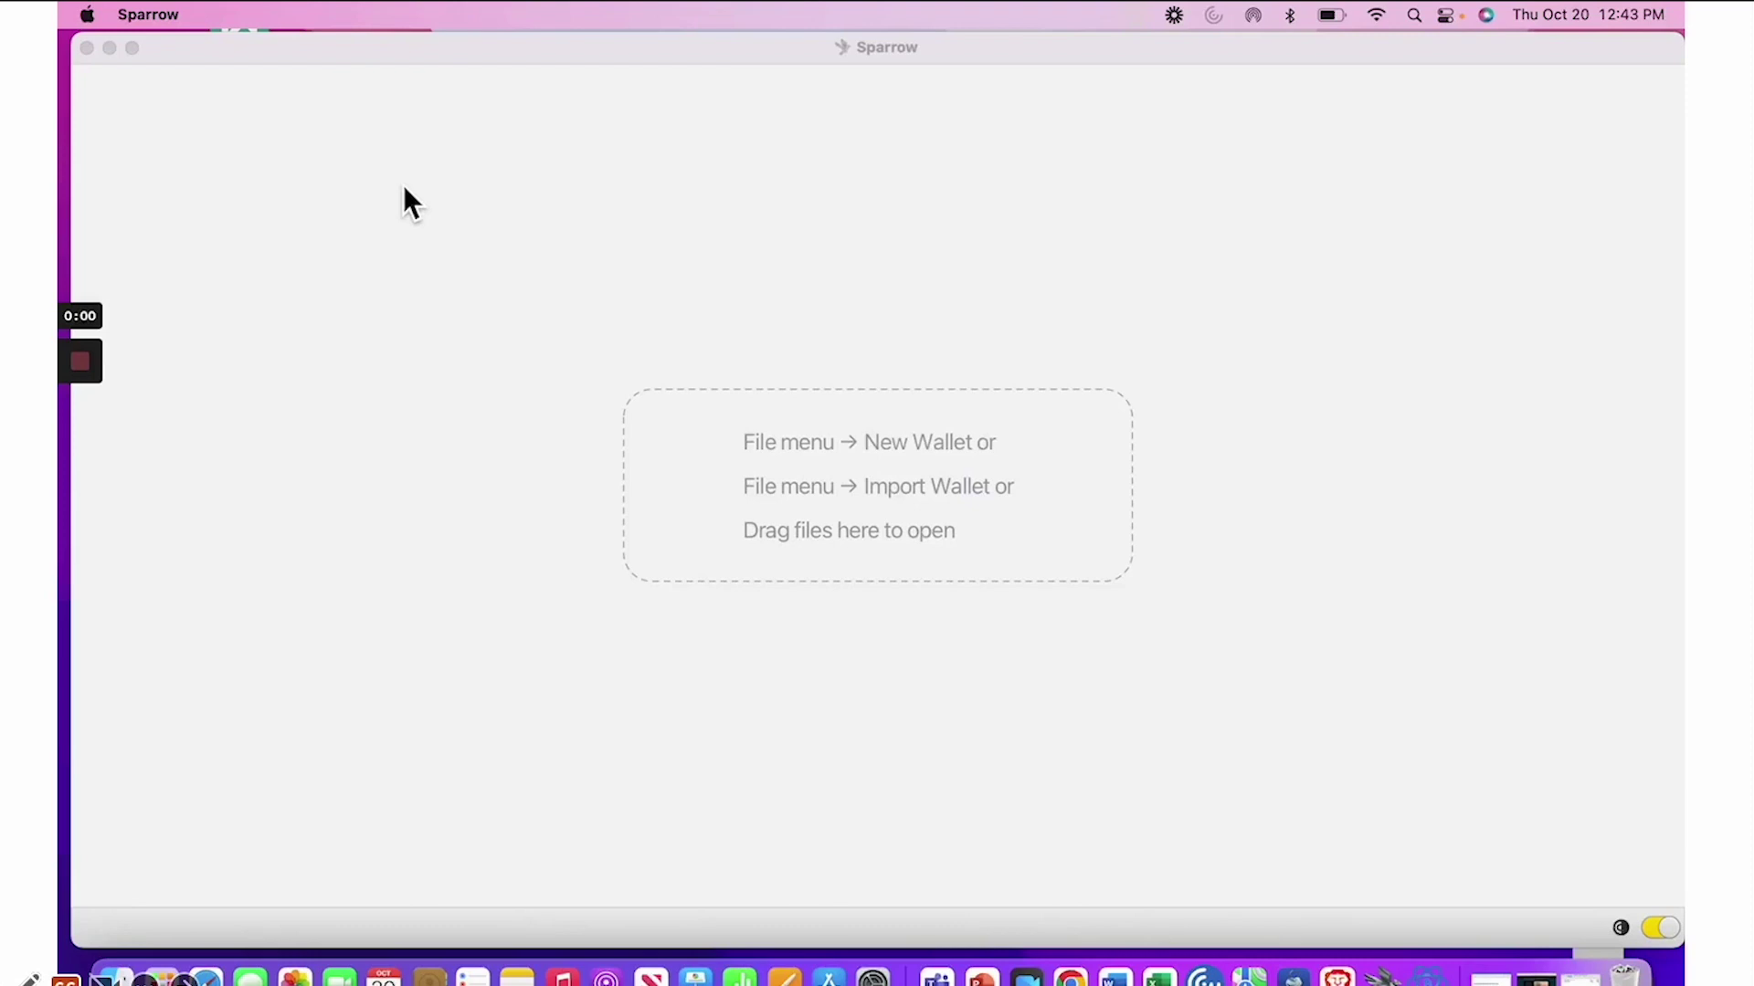
Create a new wallet named 'coldcard example'
{"action": "left_click", "coordinate": [235, 13]}
{"action": "left_click", "coordinate": [230, 52]}
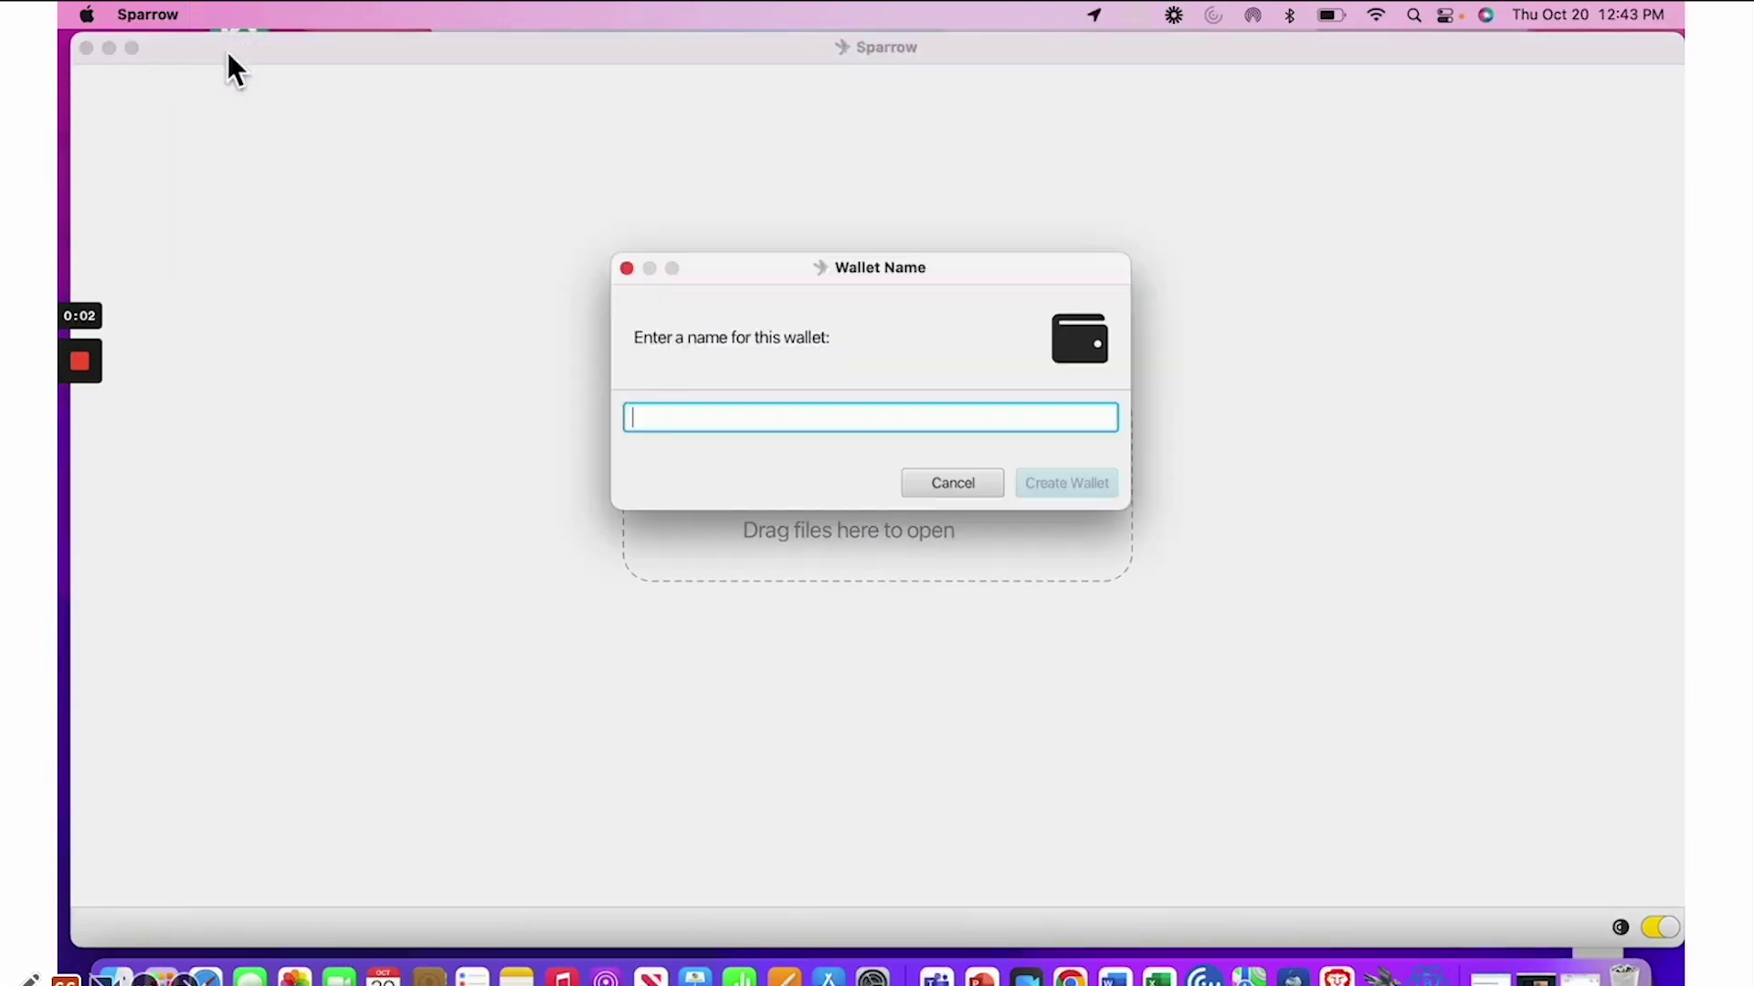
{"action": "type", "text": "coldc"}
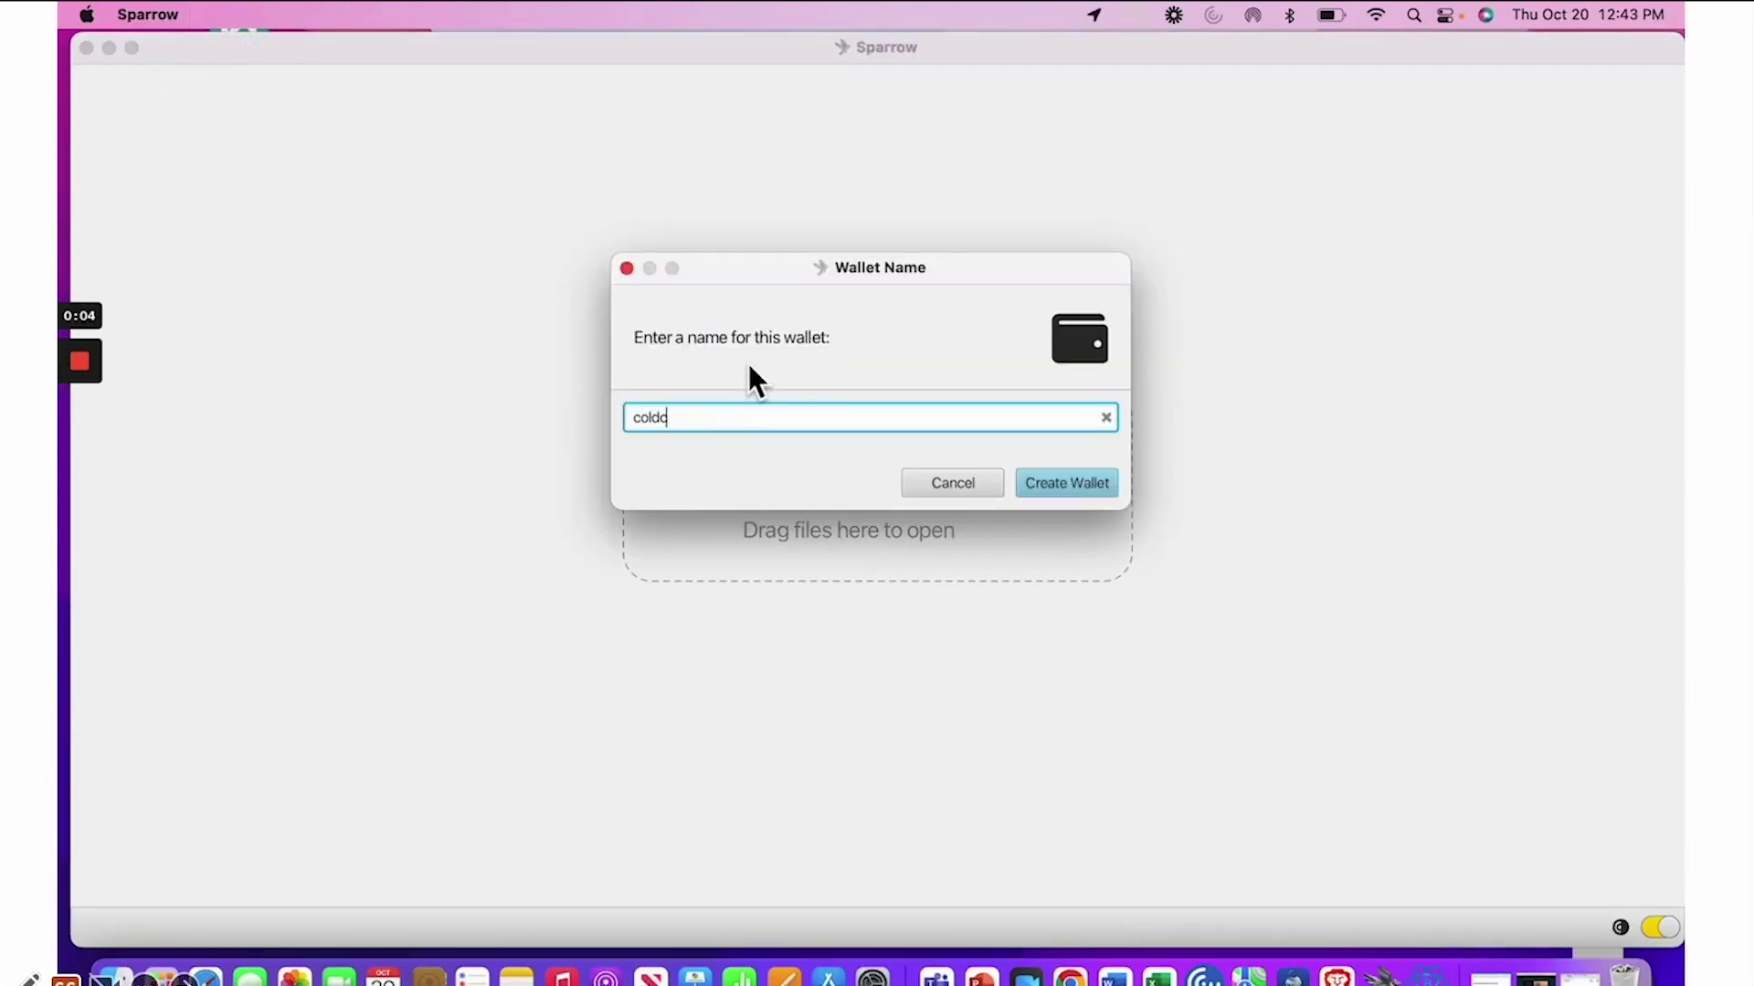
{"action": "type", "text": "ard example"}
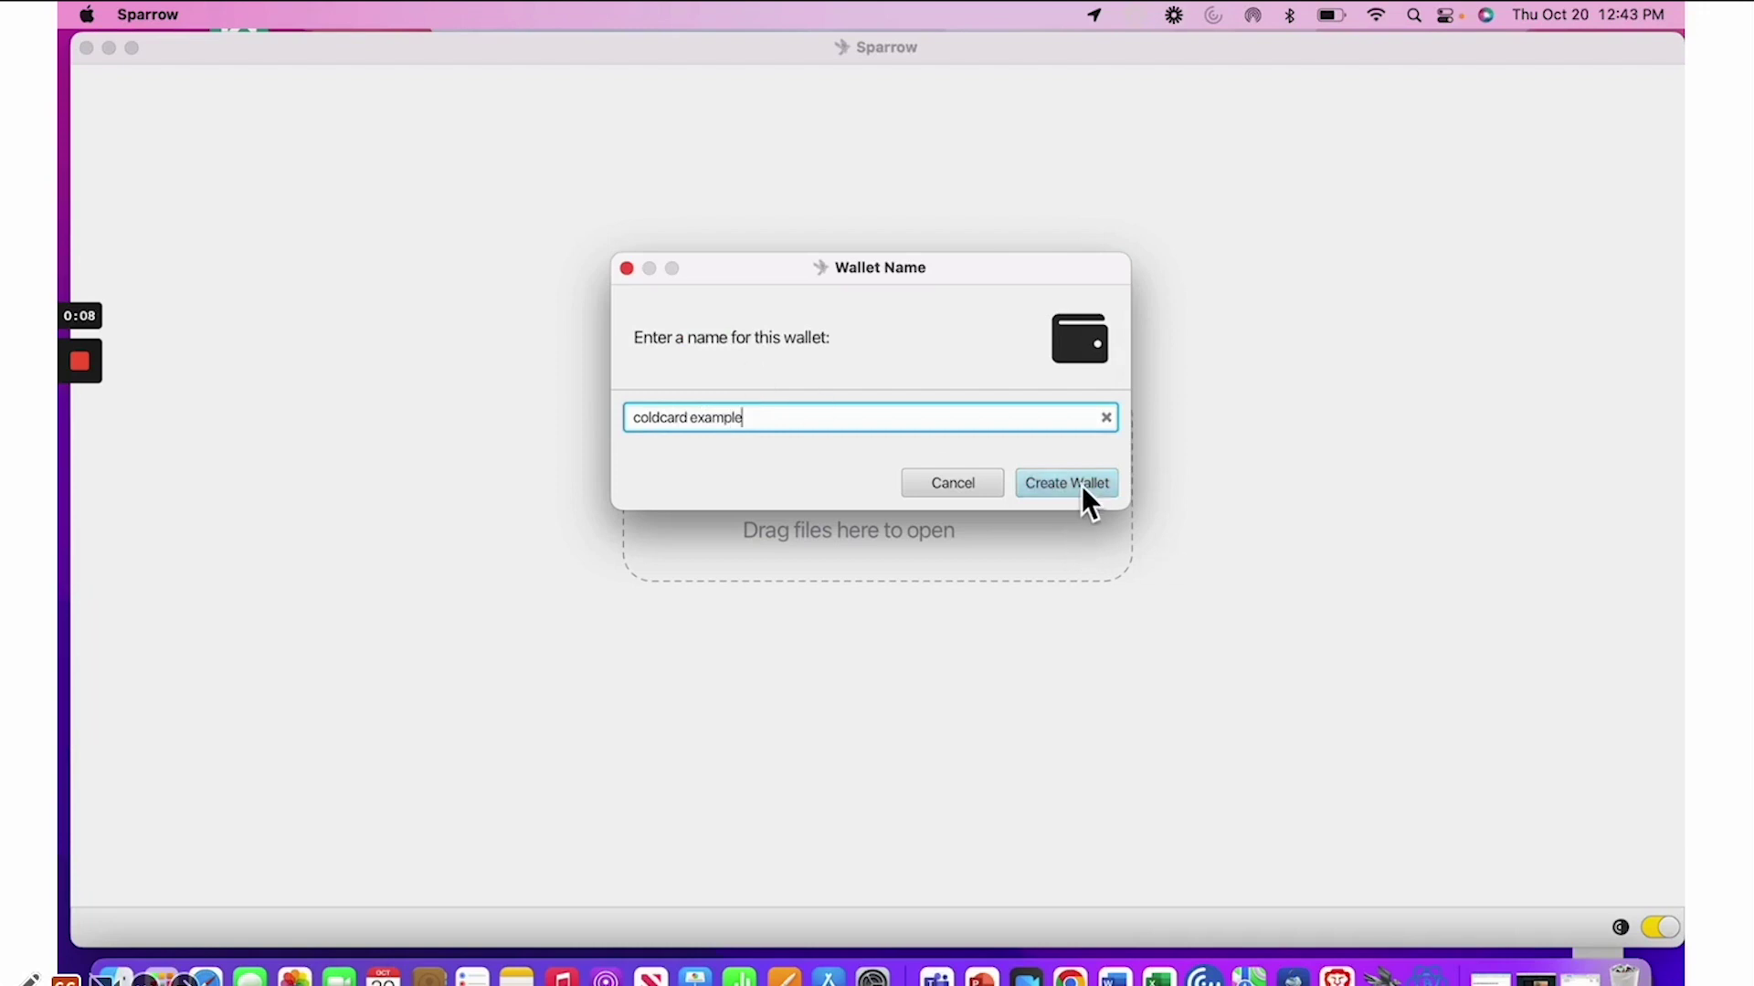
{"action": "left_click", "coordinate": [1085, 493]}
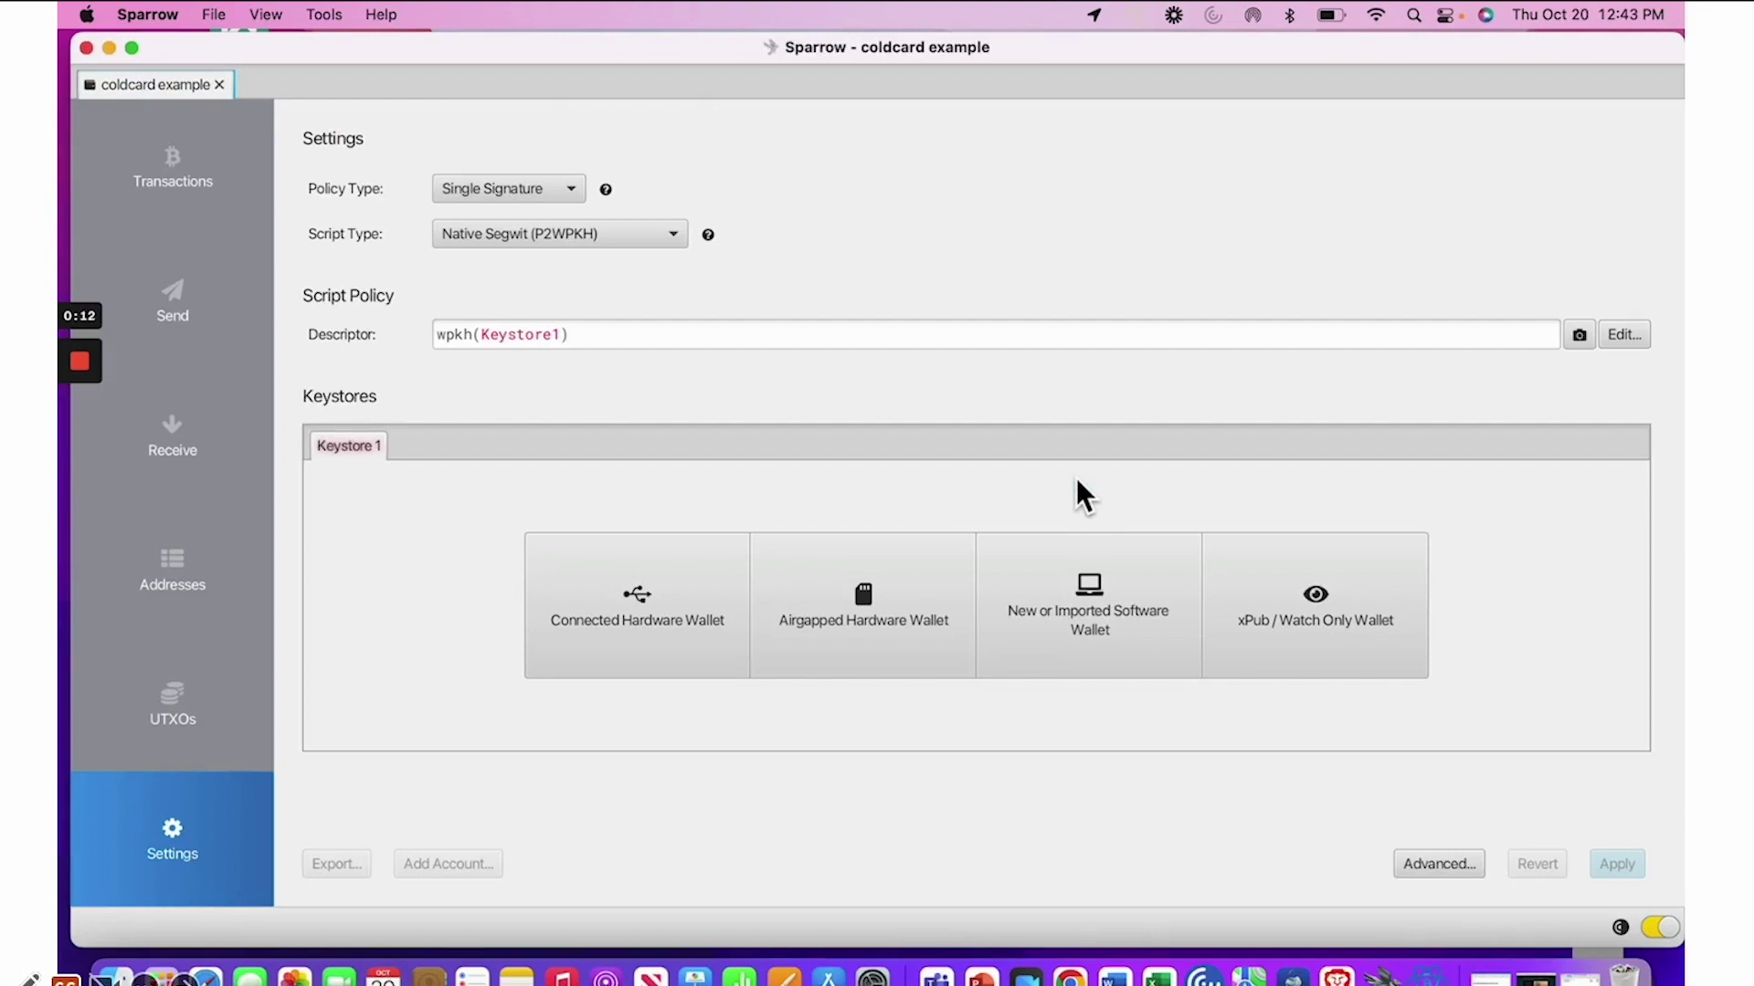
Import the Coldcard airgapped keystore by choosing coldcard-export.json on the Untitled drive
{"action": "left_click", "coordinate": [913, 589]}
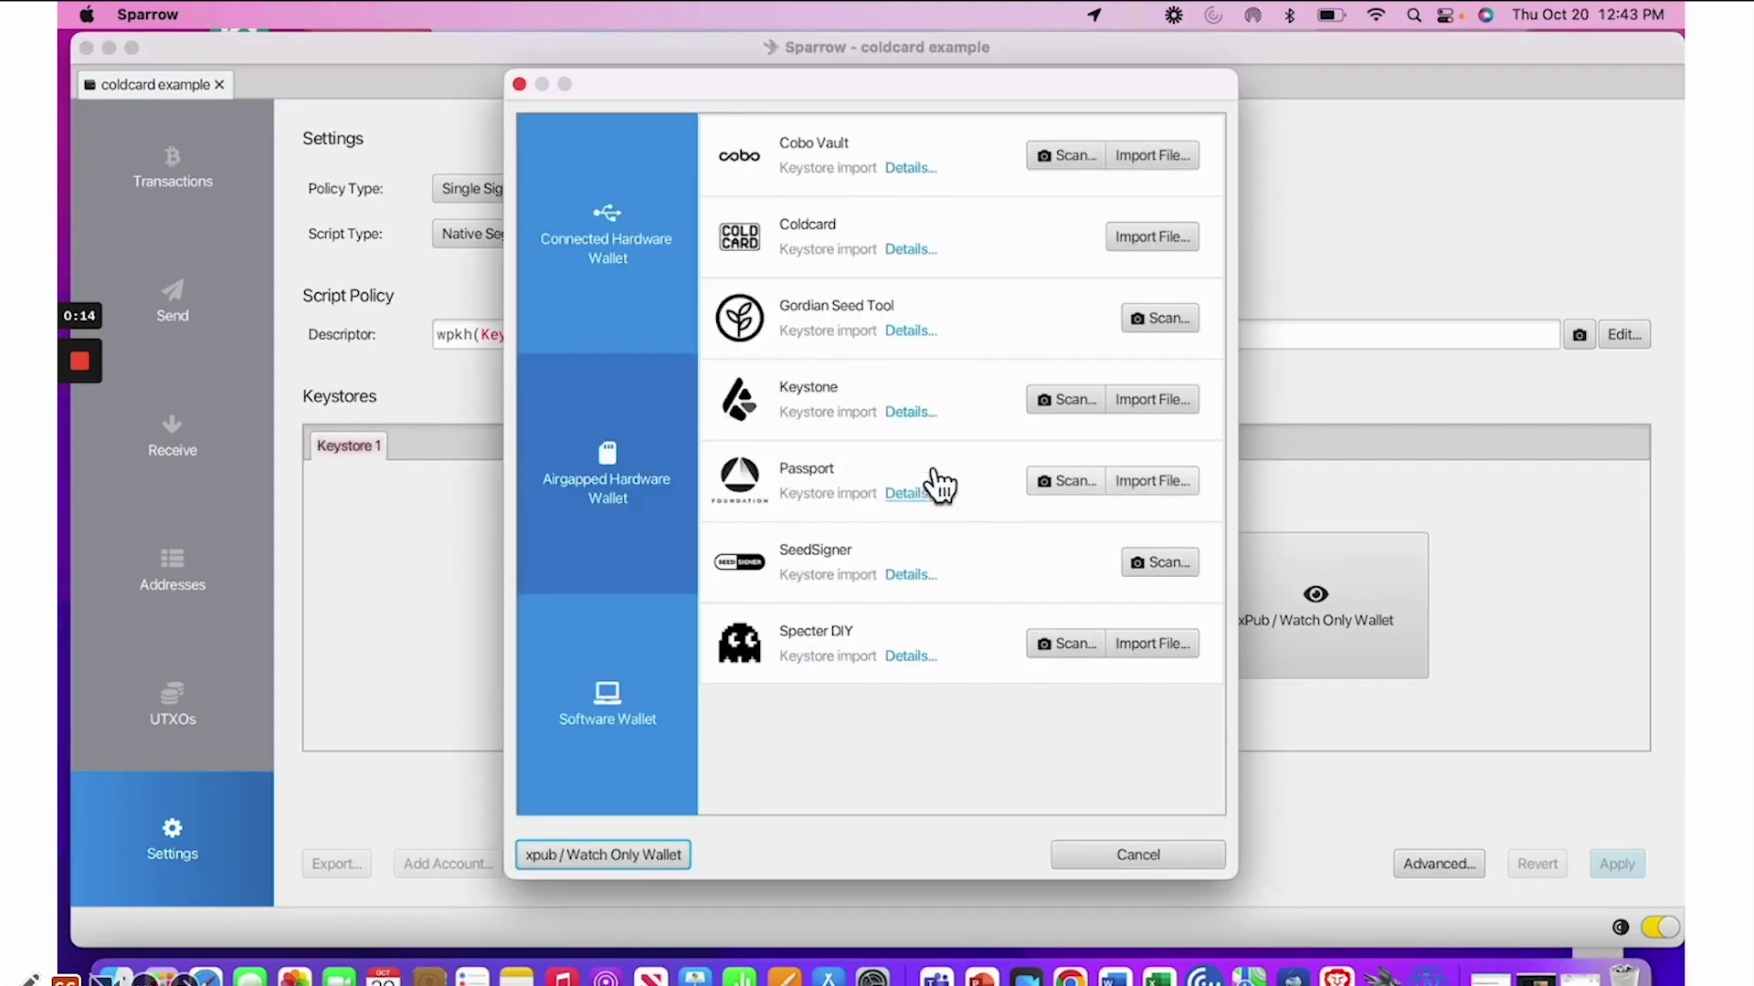
{"action": "left_click", "coordinate": [1153, 239]}
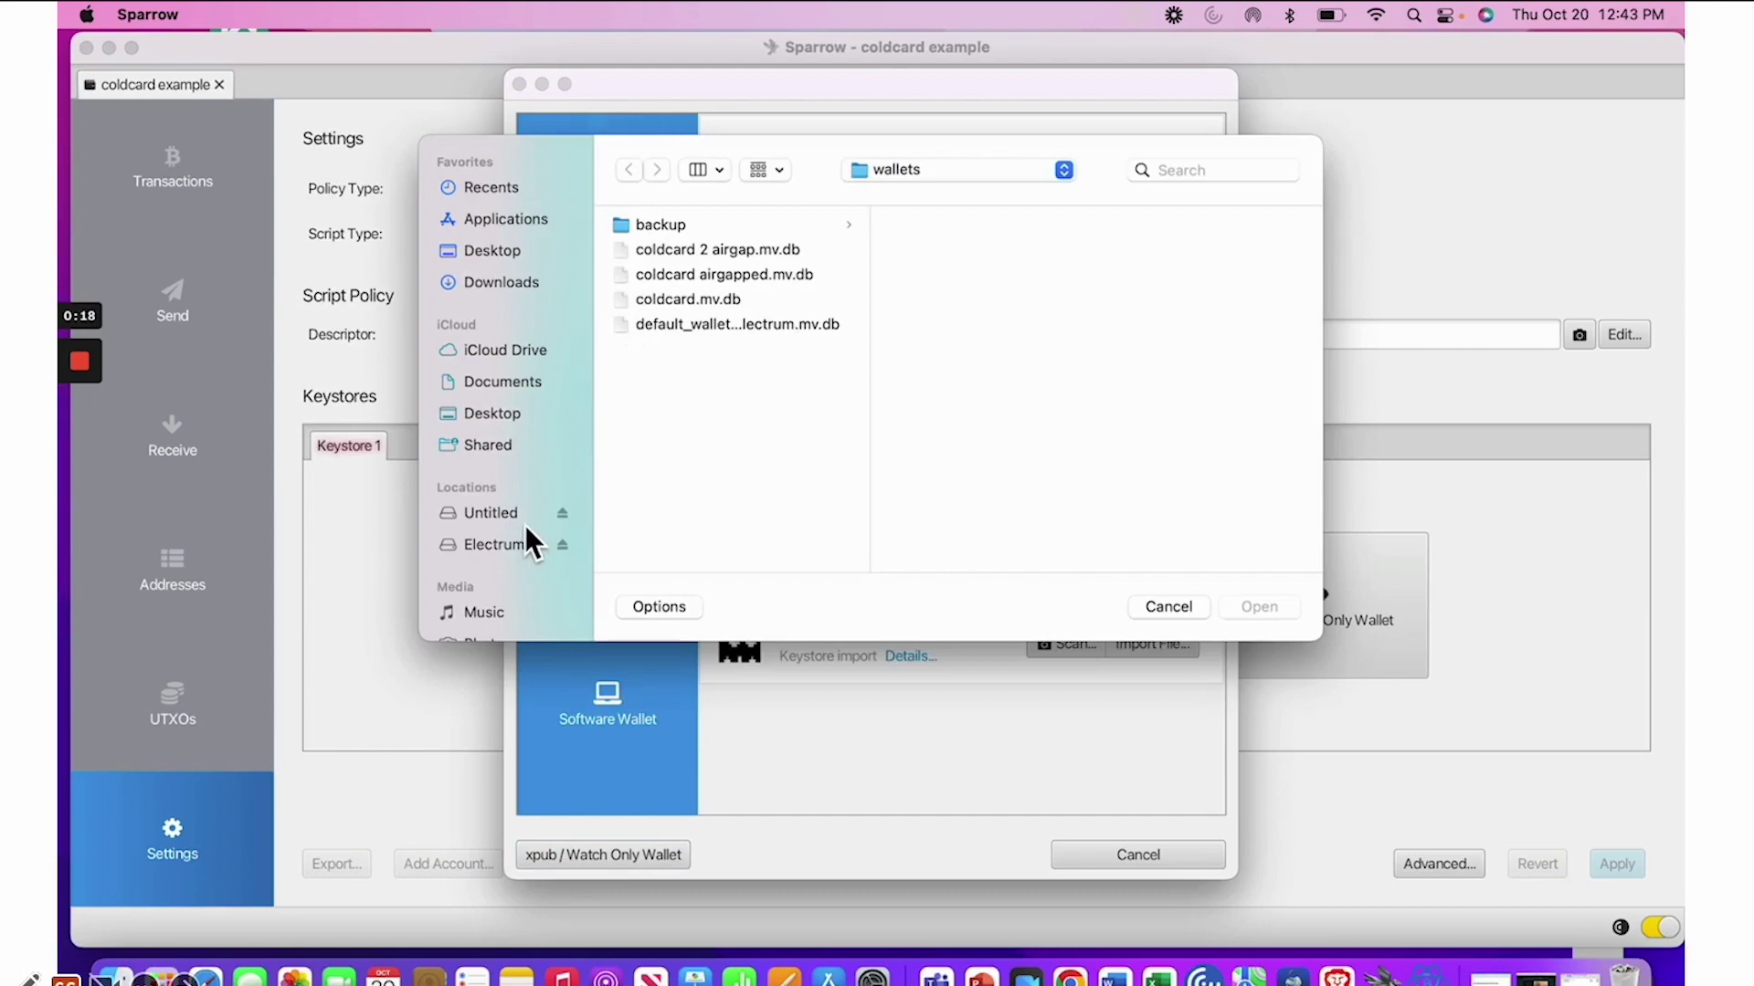
{"action": "left_click", "coordinate": [493, 513]}
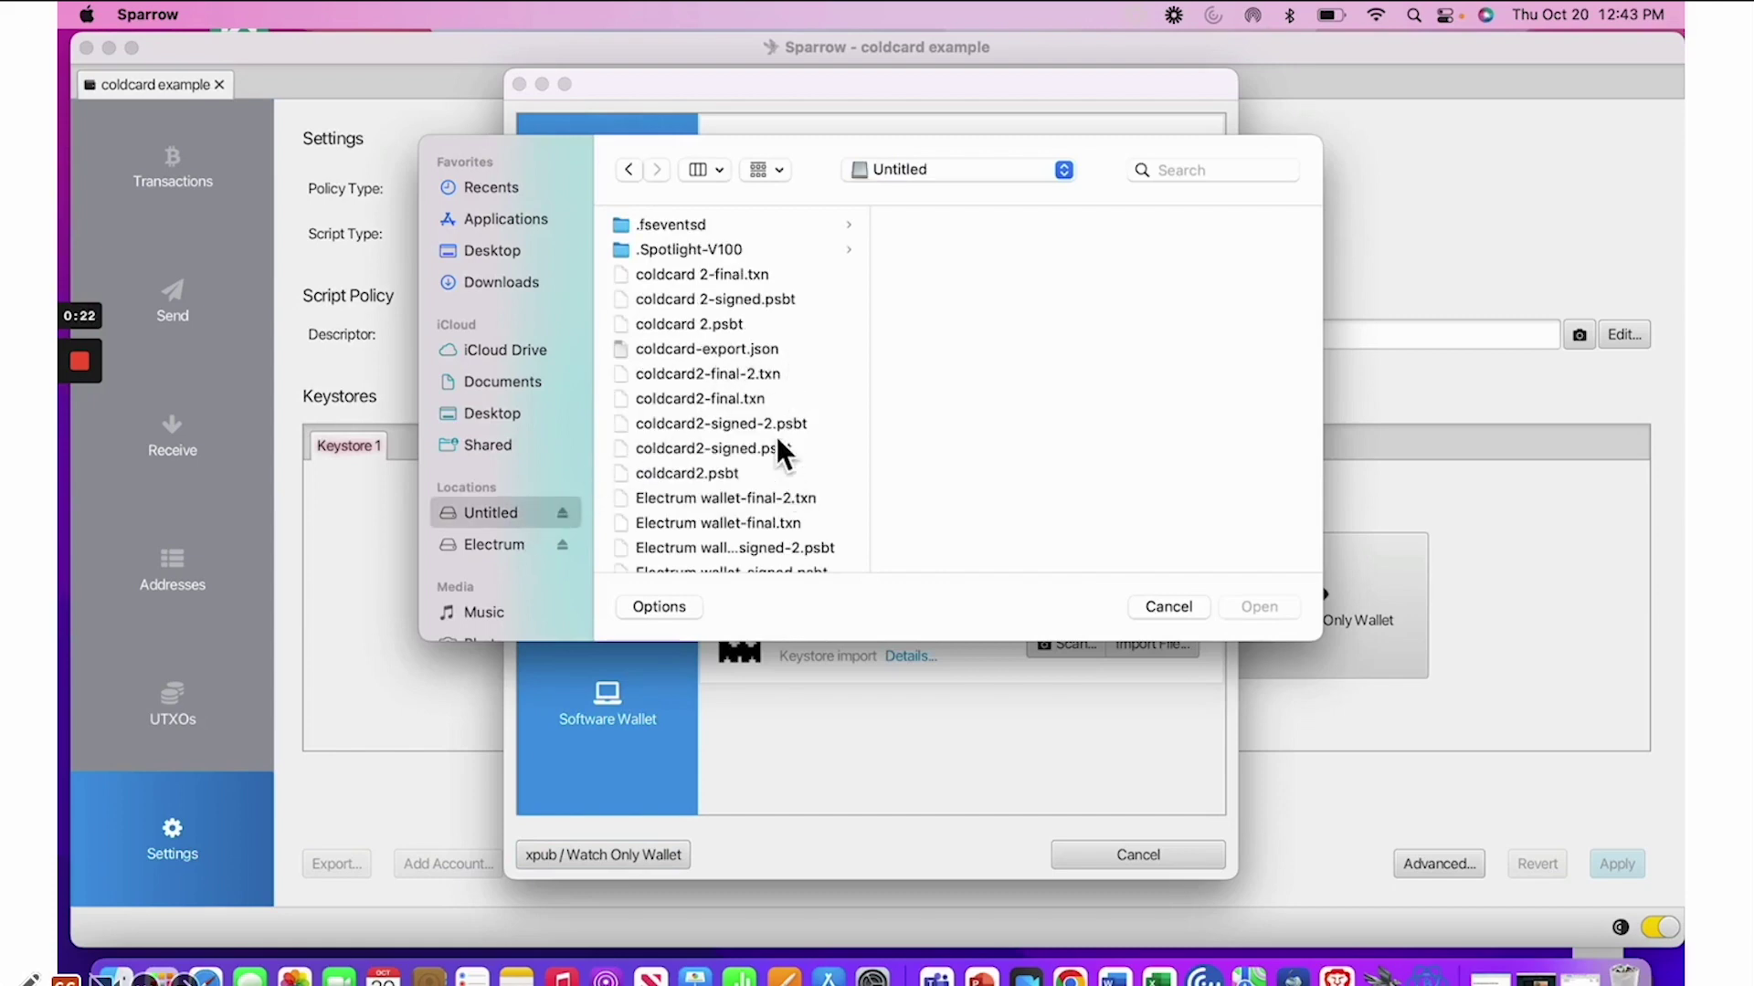
{"action": "scroll", "coordinate": [777, 436], "scroll_direction": "down", "scroll_amount": 3}
{"action": "scroll", "coordinate": [771, 431], "scroll_direction": "up", "scroll_amount": 3}
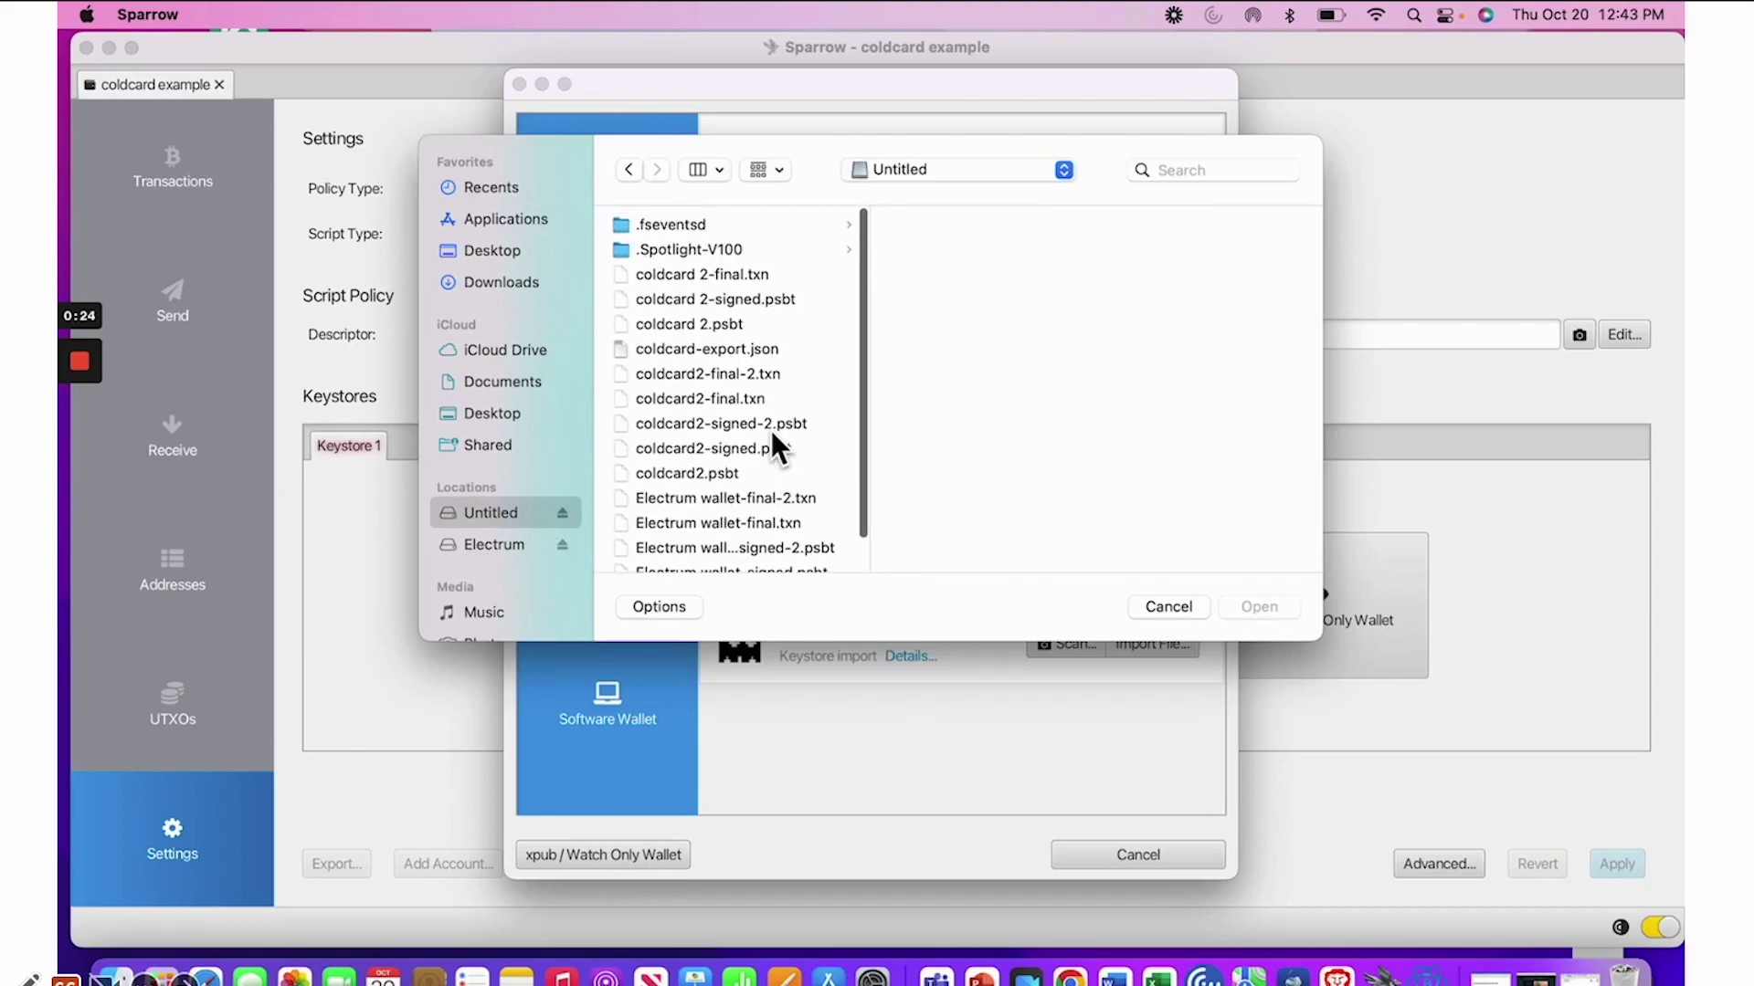
{"action": "left_click", "coordinate": [741, 348]}
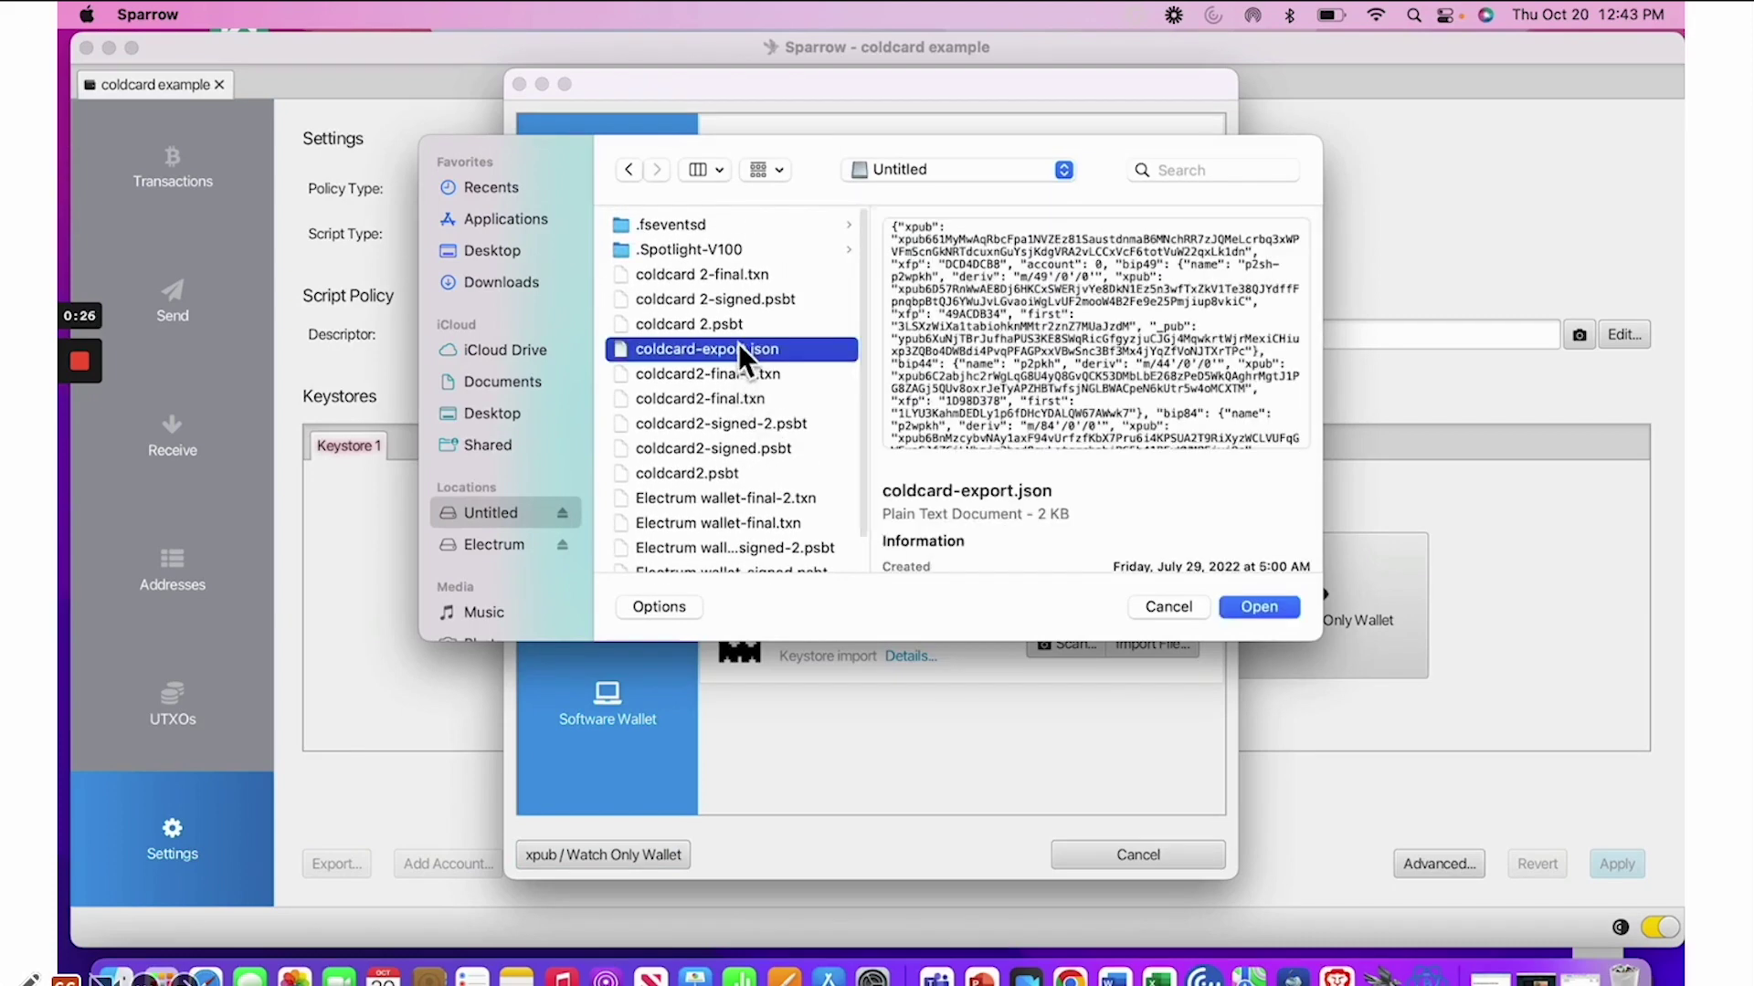
Import the chosen Coldcard export and apply the wallet with no password
{"action": "left_click", "coordinate": [1261, 608]}
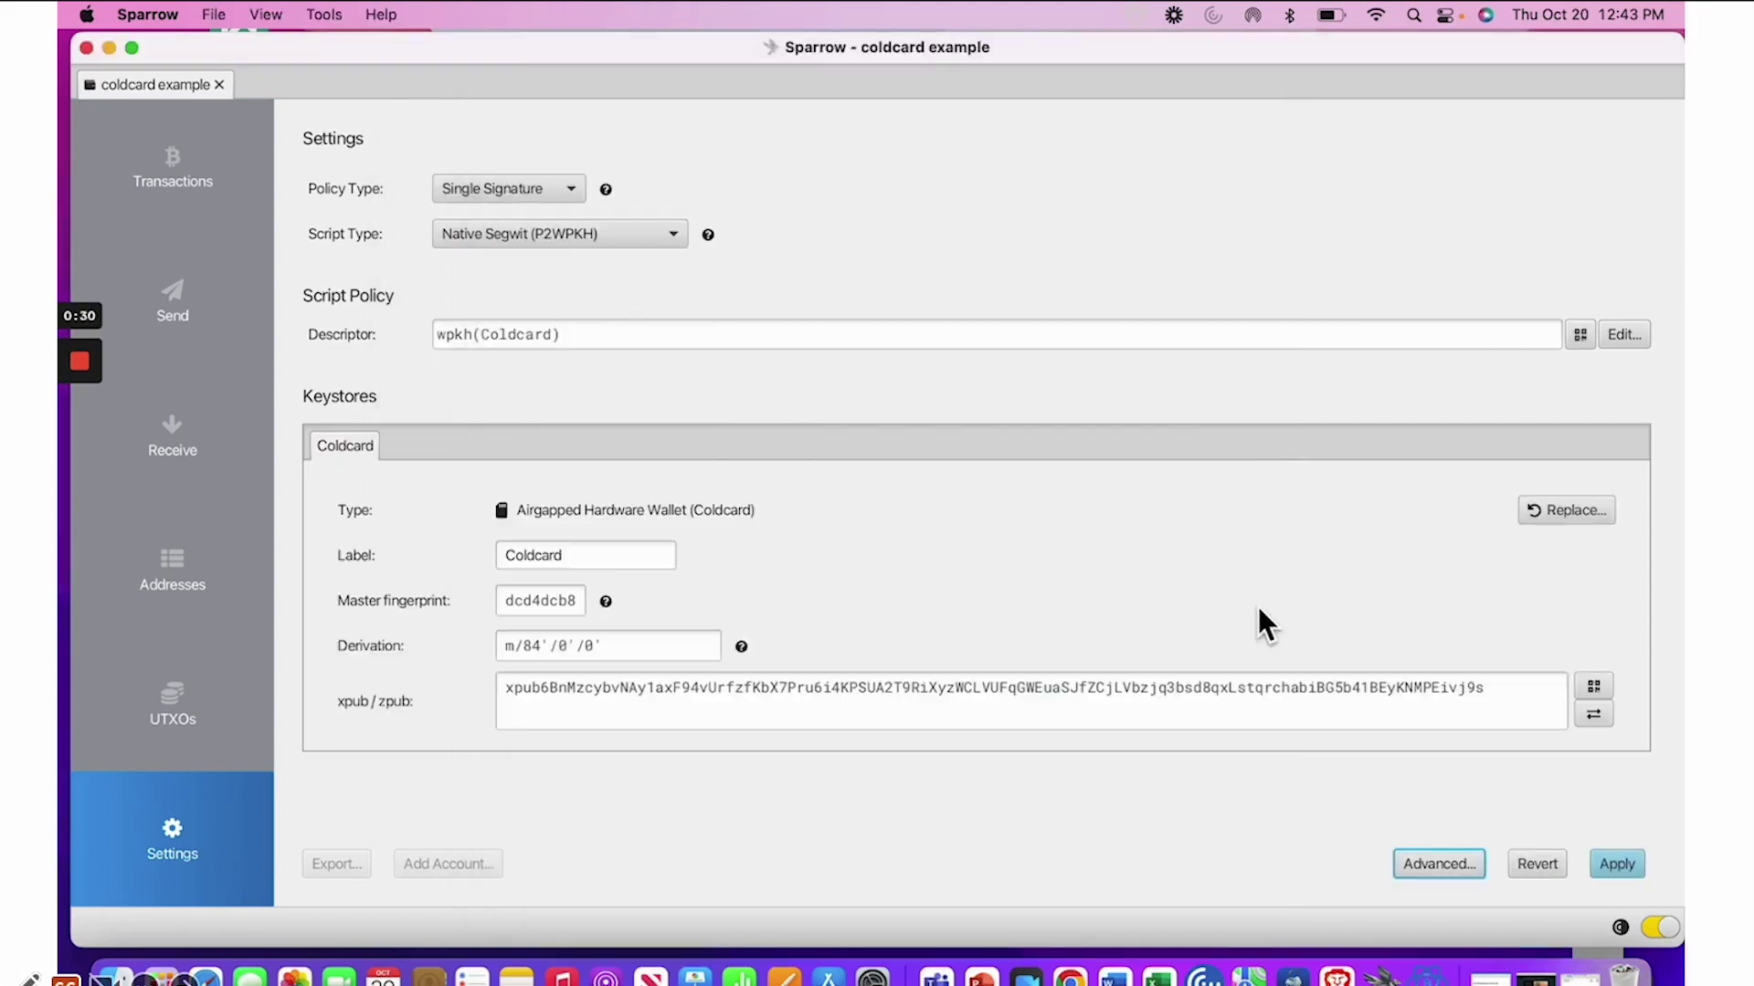
{"action": "left_click", "coordinate": [1619, 864]}
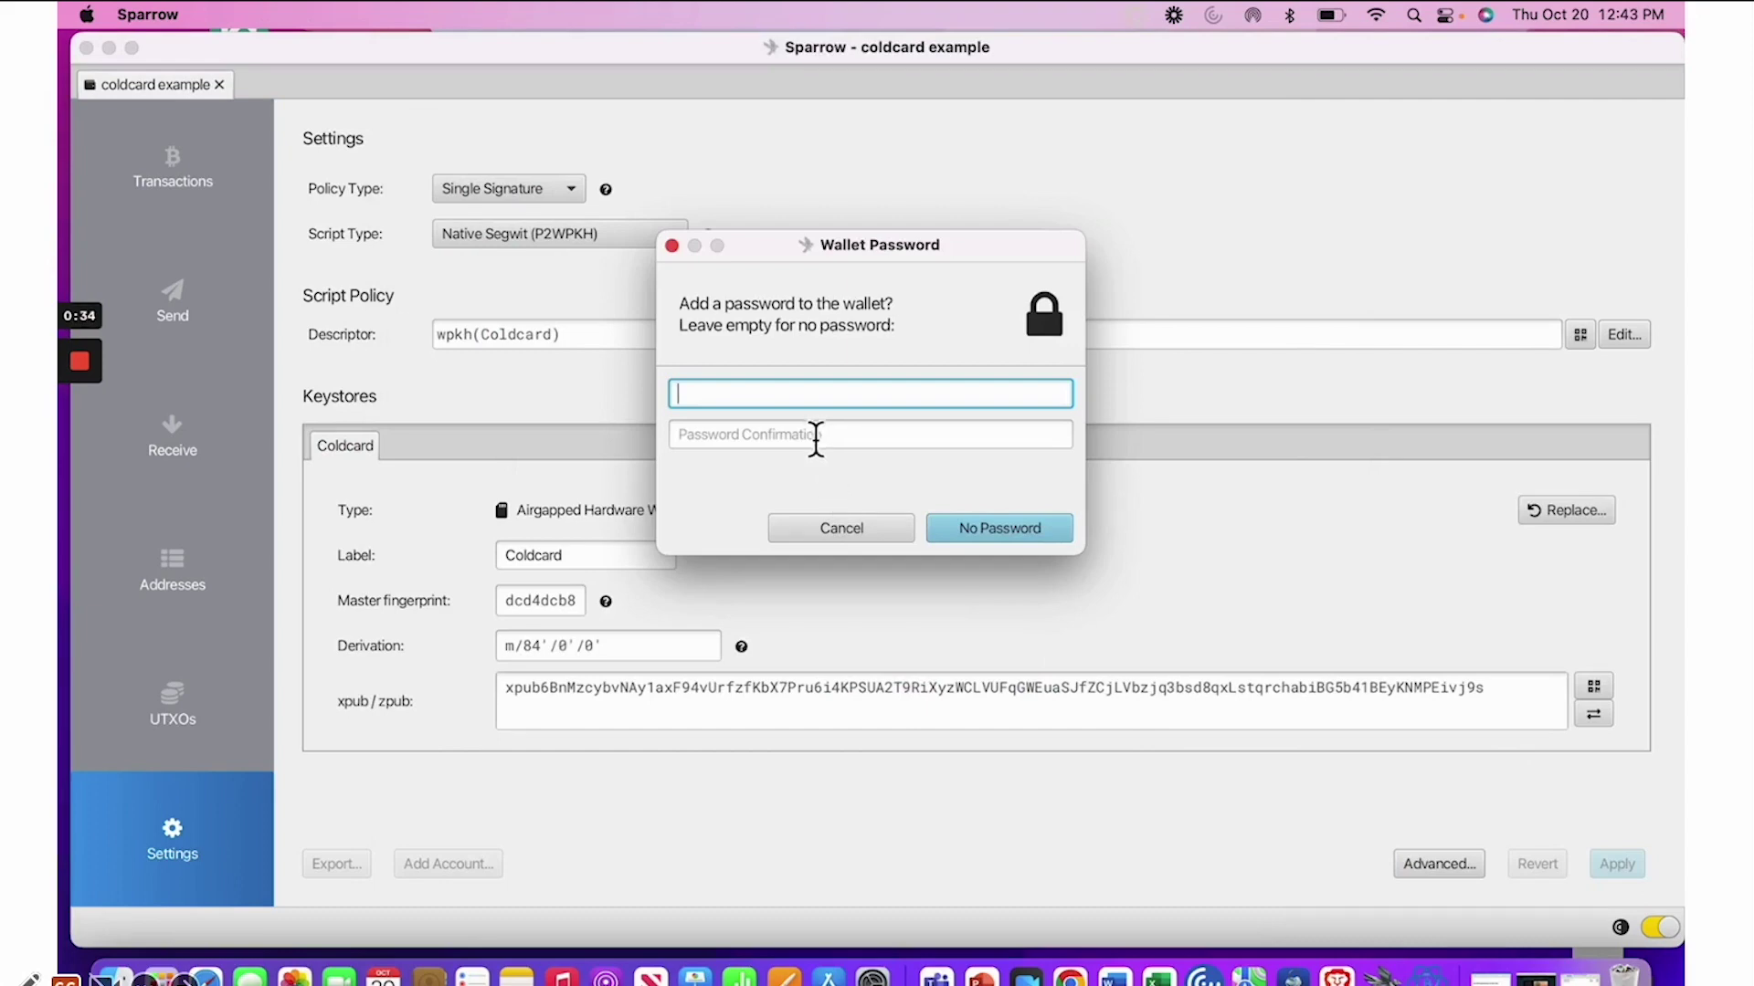
{"action": "left_click", "coordinate": [1003, 526]}
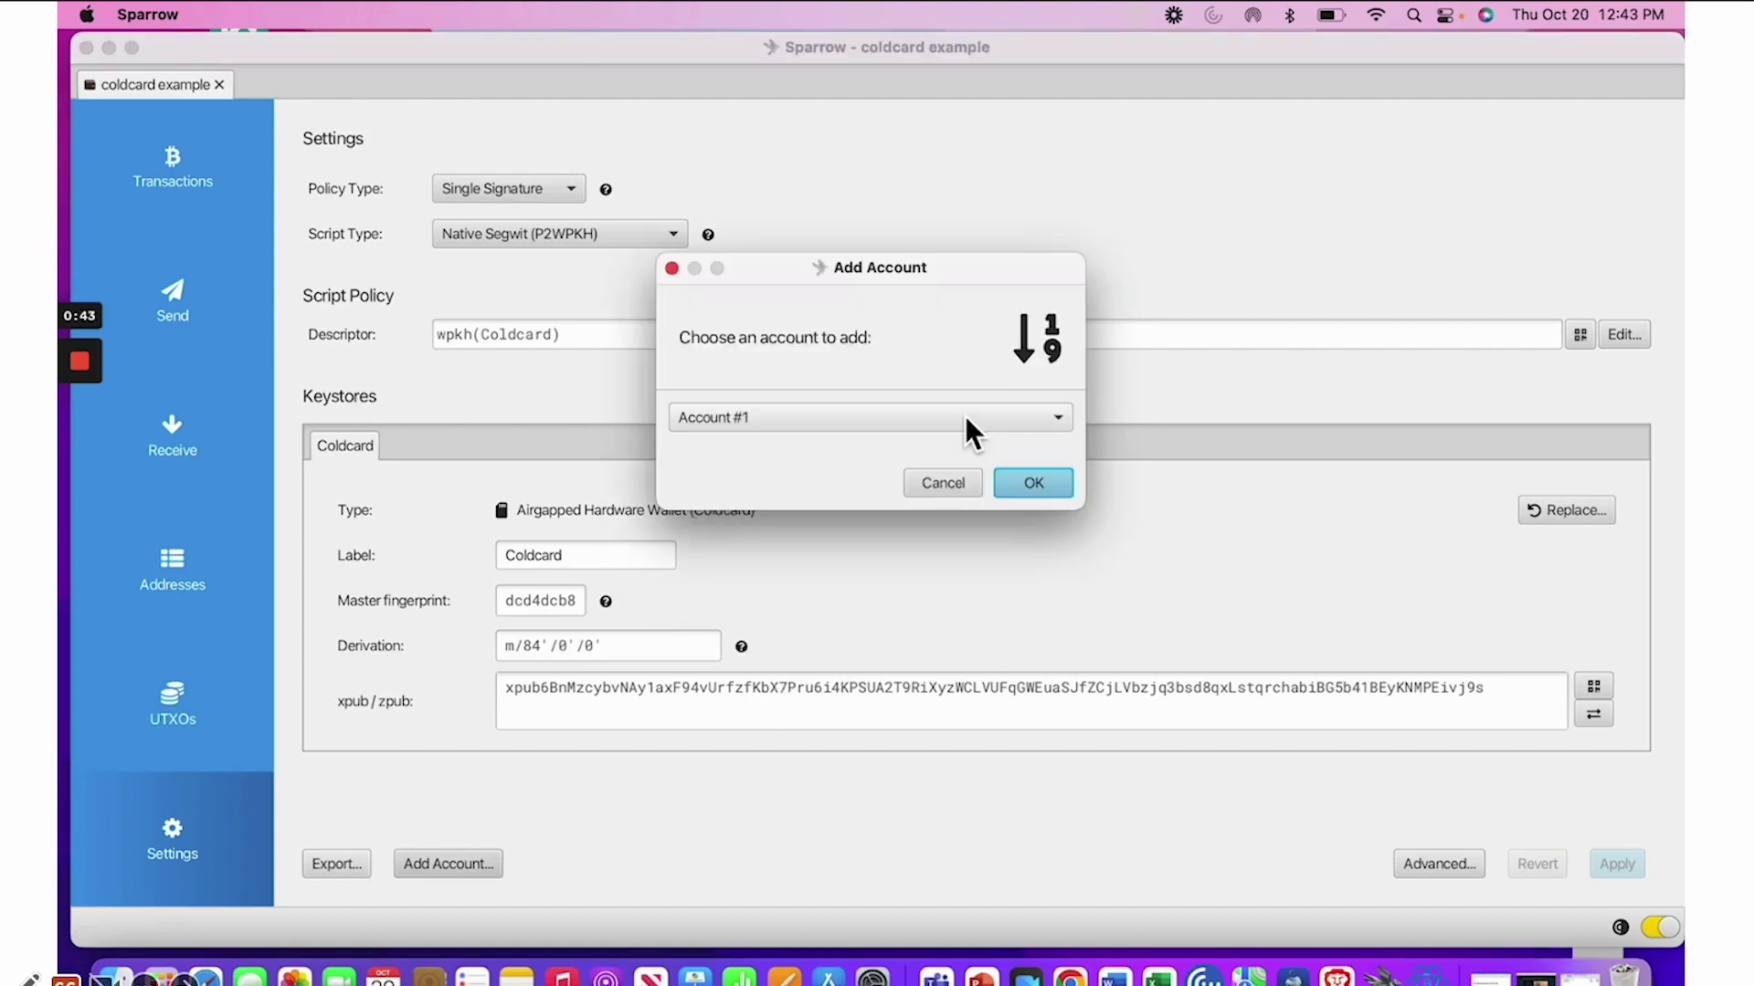
Add Account #2 to the wallet alongside the Deposit account
{"action": "left_click", "coordinate": [965, 415]}
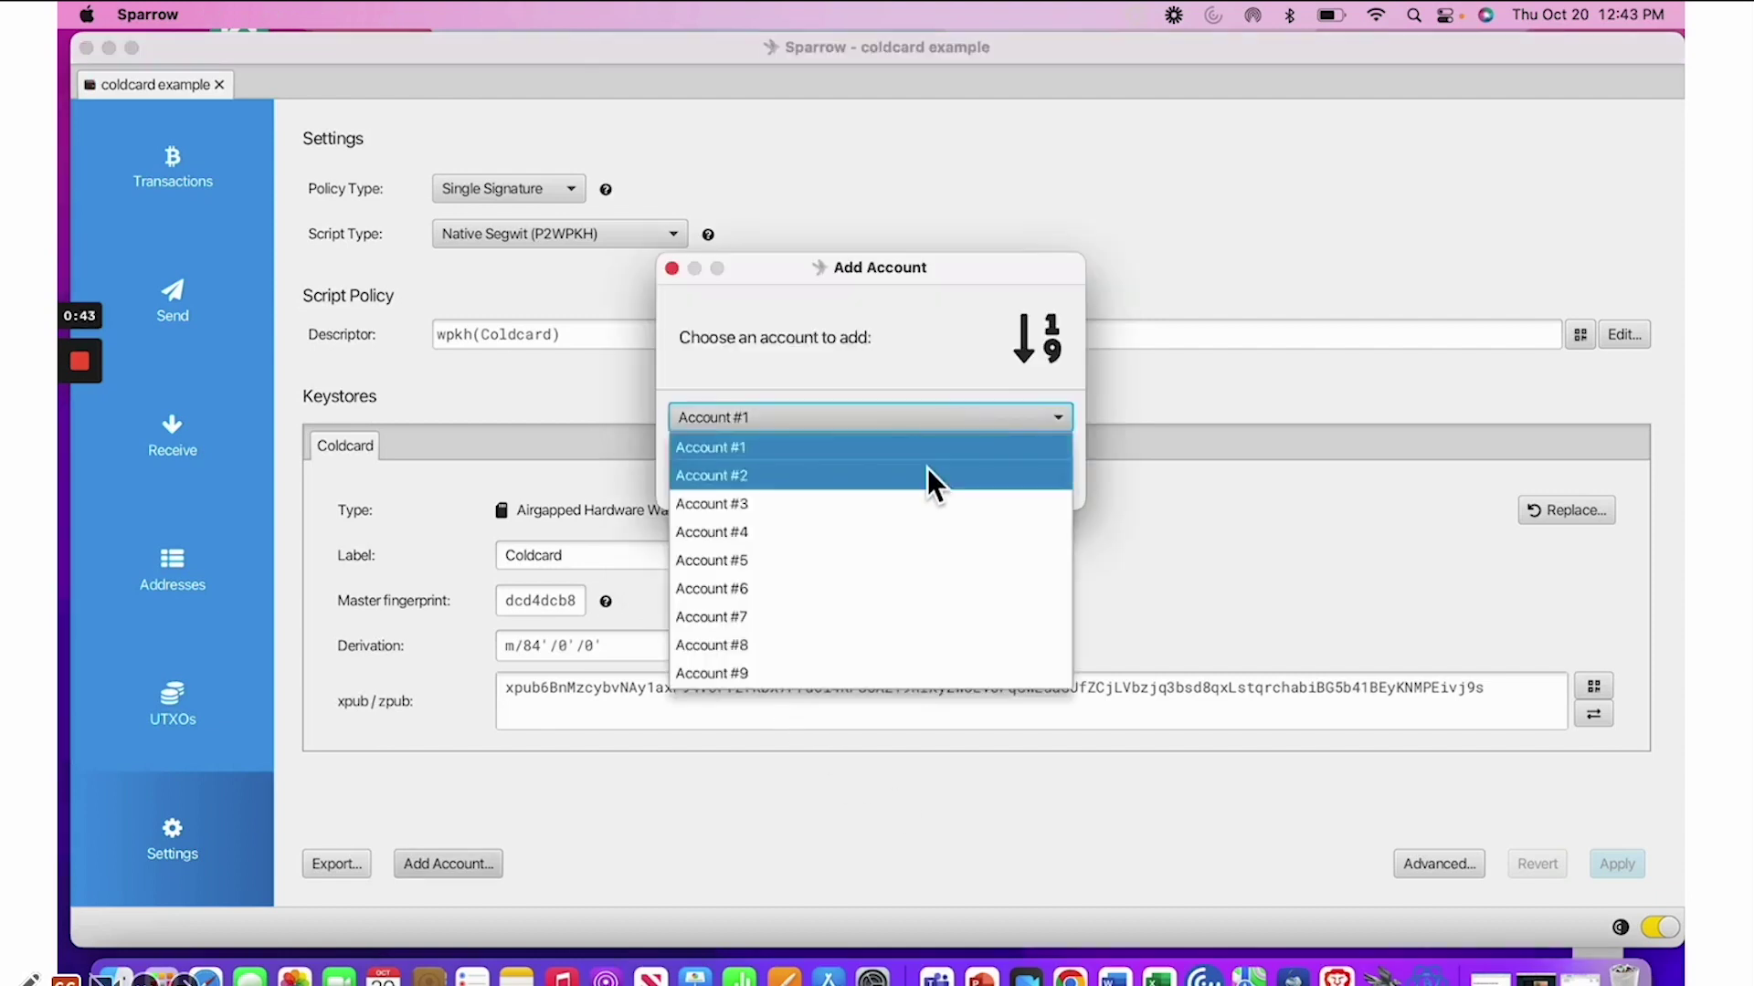
{"action": "left_click", "coordinate": [928, 470]}
{"action": "left_click", "coordinate": [1012, 484]}
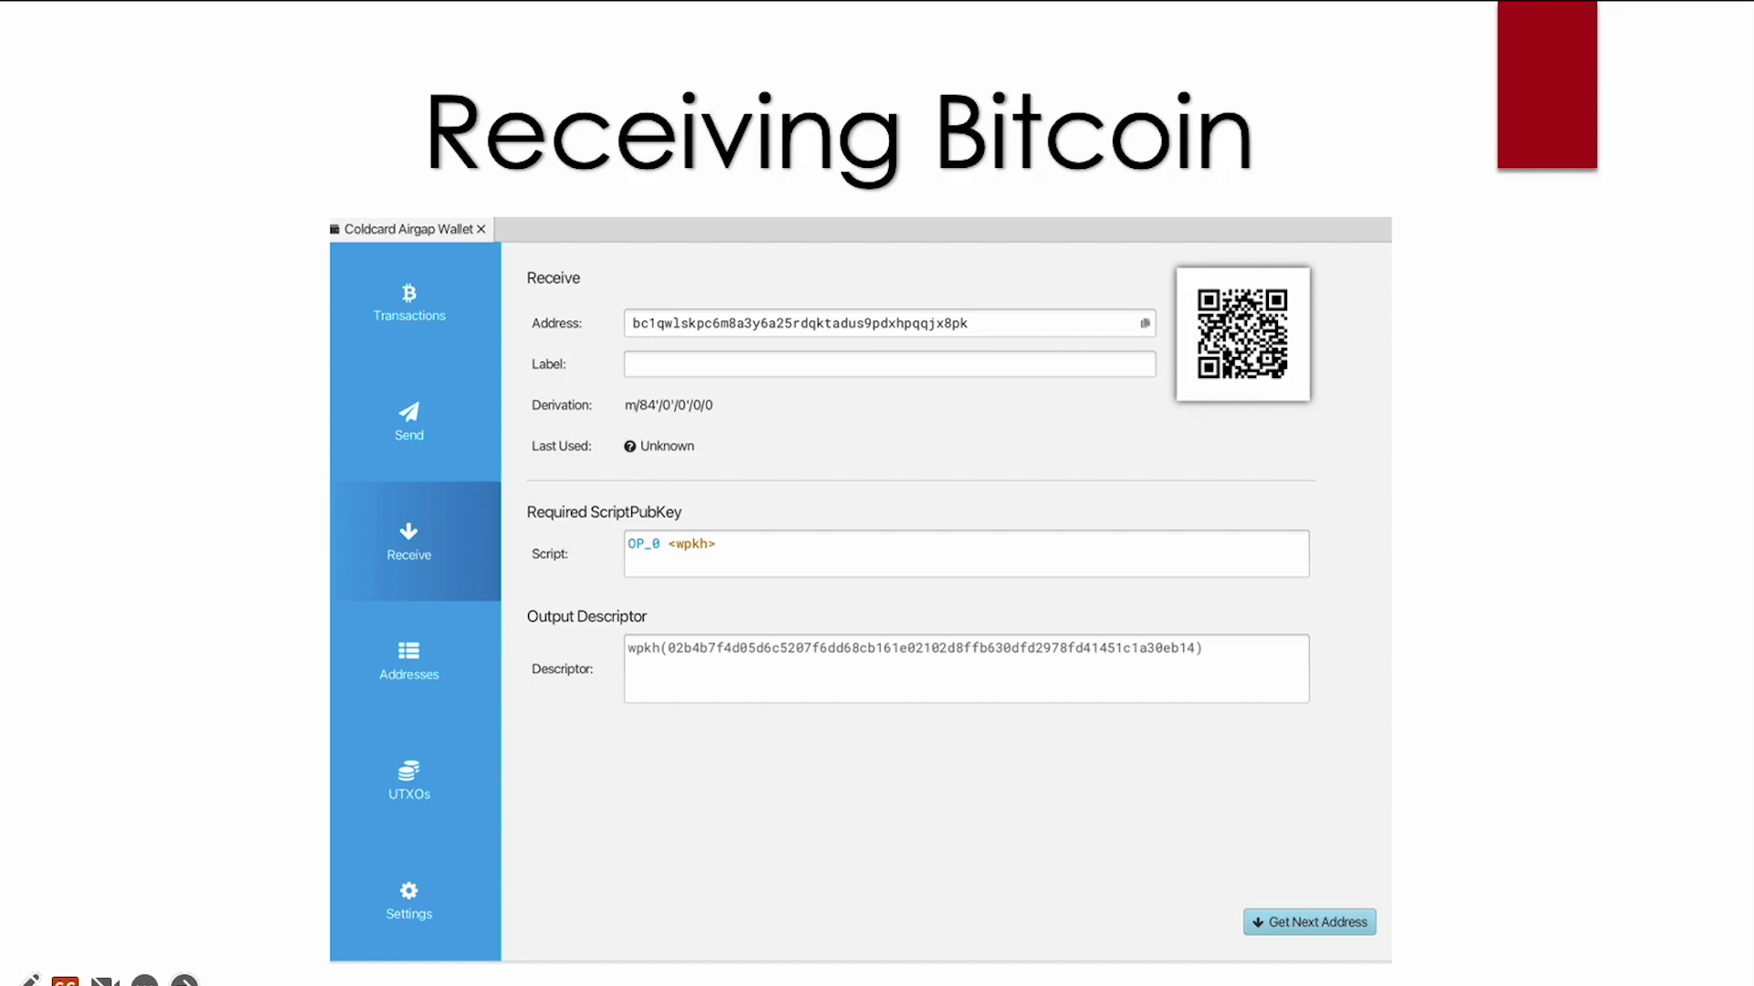
Advance the slideshow past the Receiving Bitcoin slide
{"action": "key", "text": "Right"}
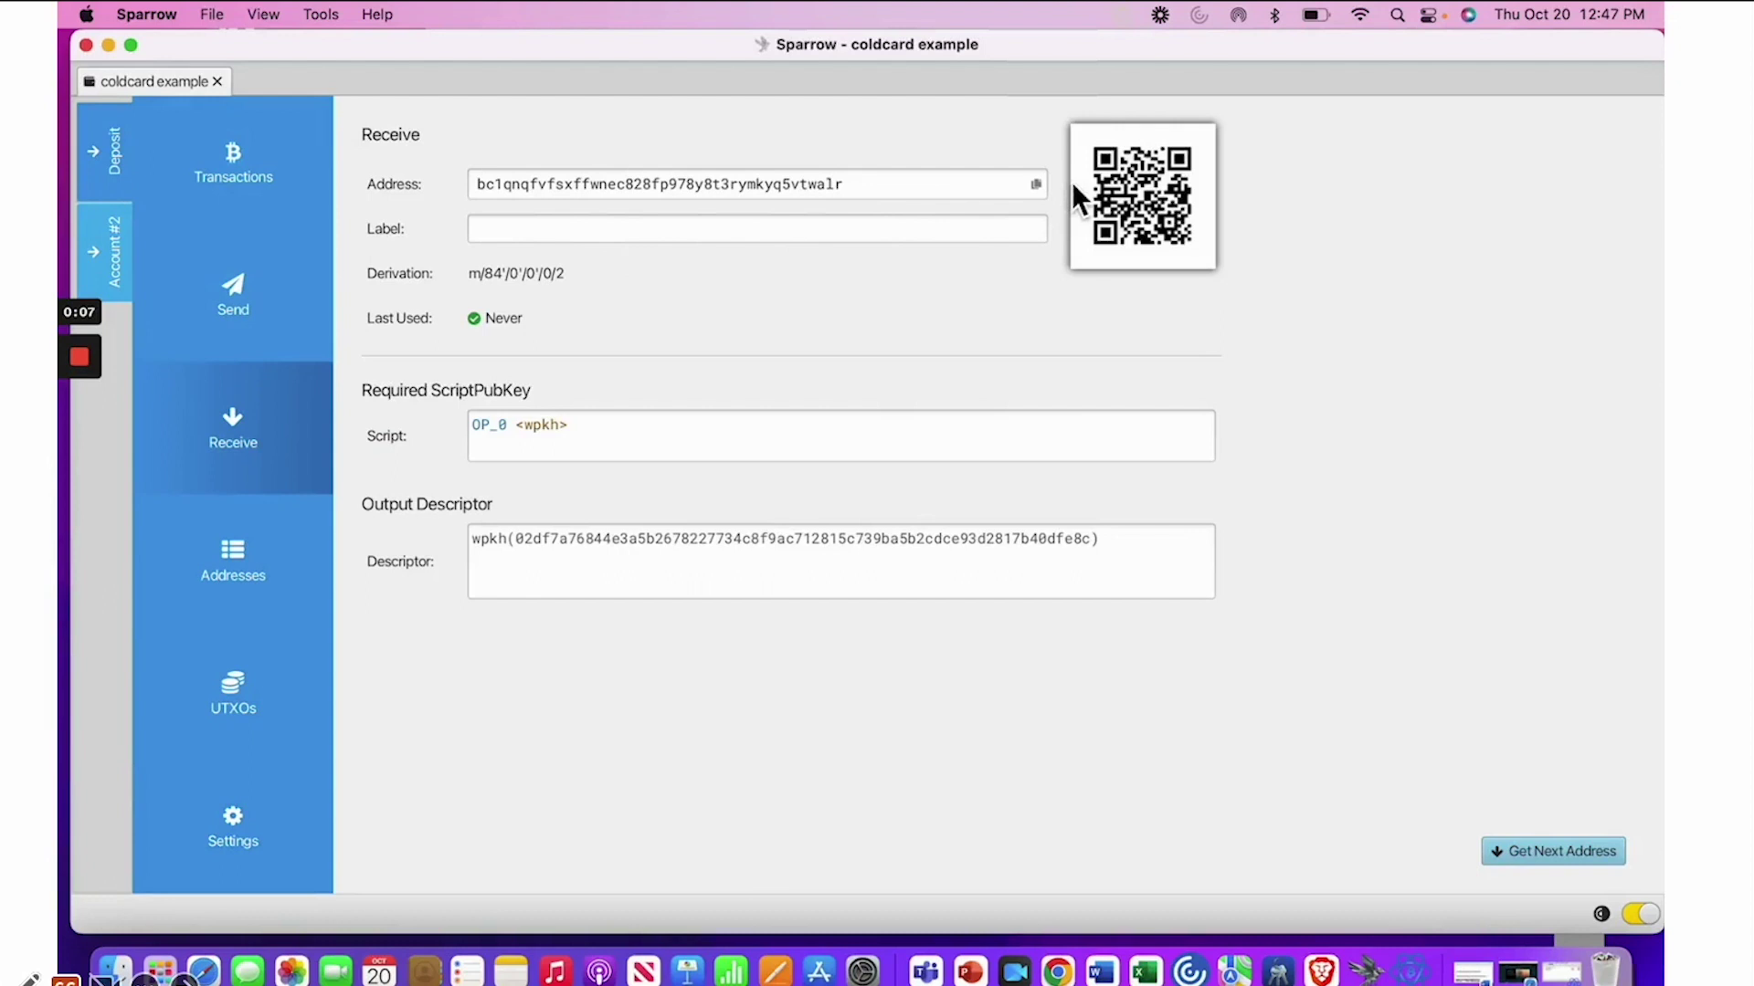
Copy Sparrow's unused receive address and switch to Electrum's default_wallet
{"action": "left_click", "coordinate": [1044, 188]}
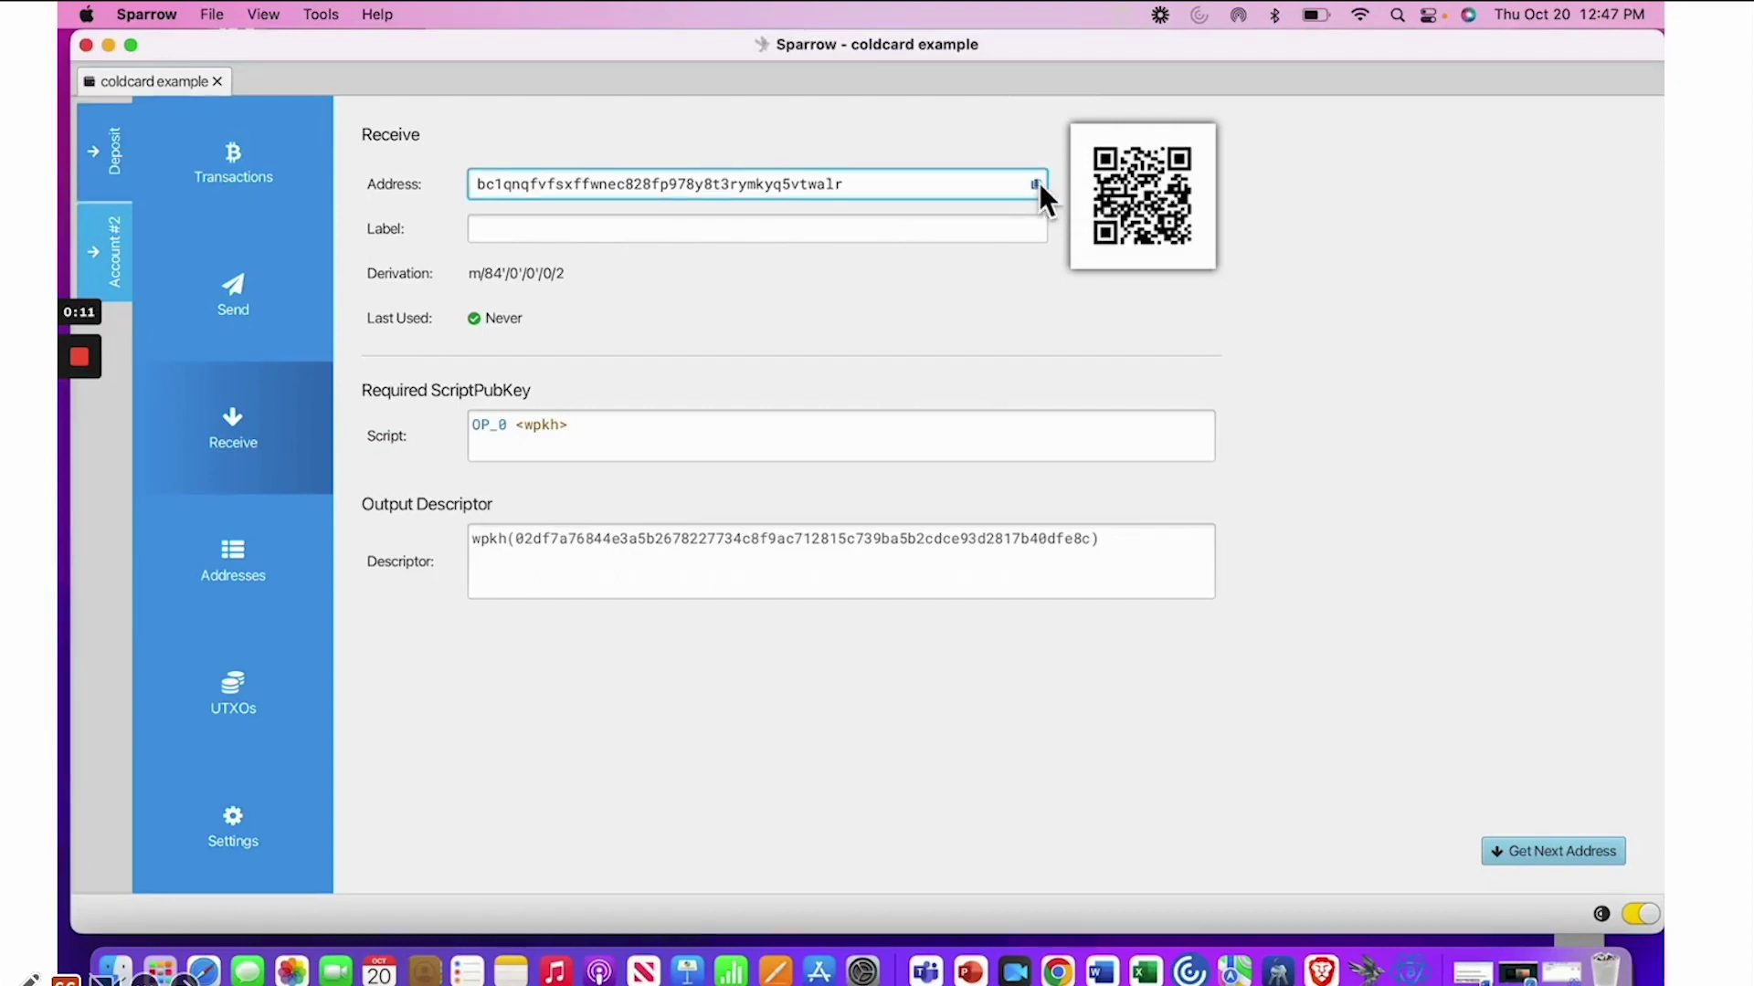
{"action": "left_click", "coordinate": [1414, 970]}
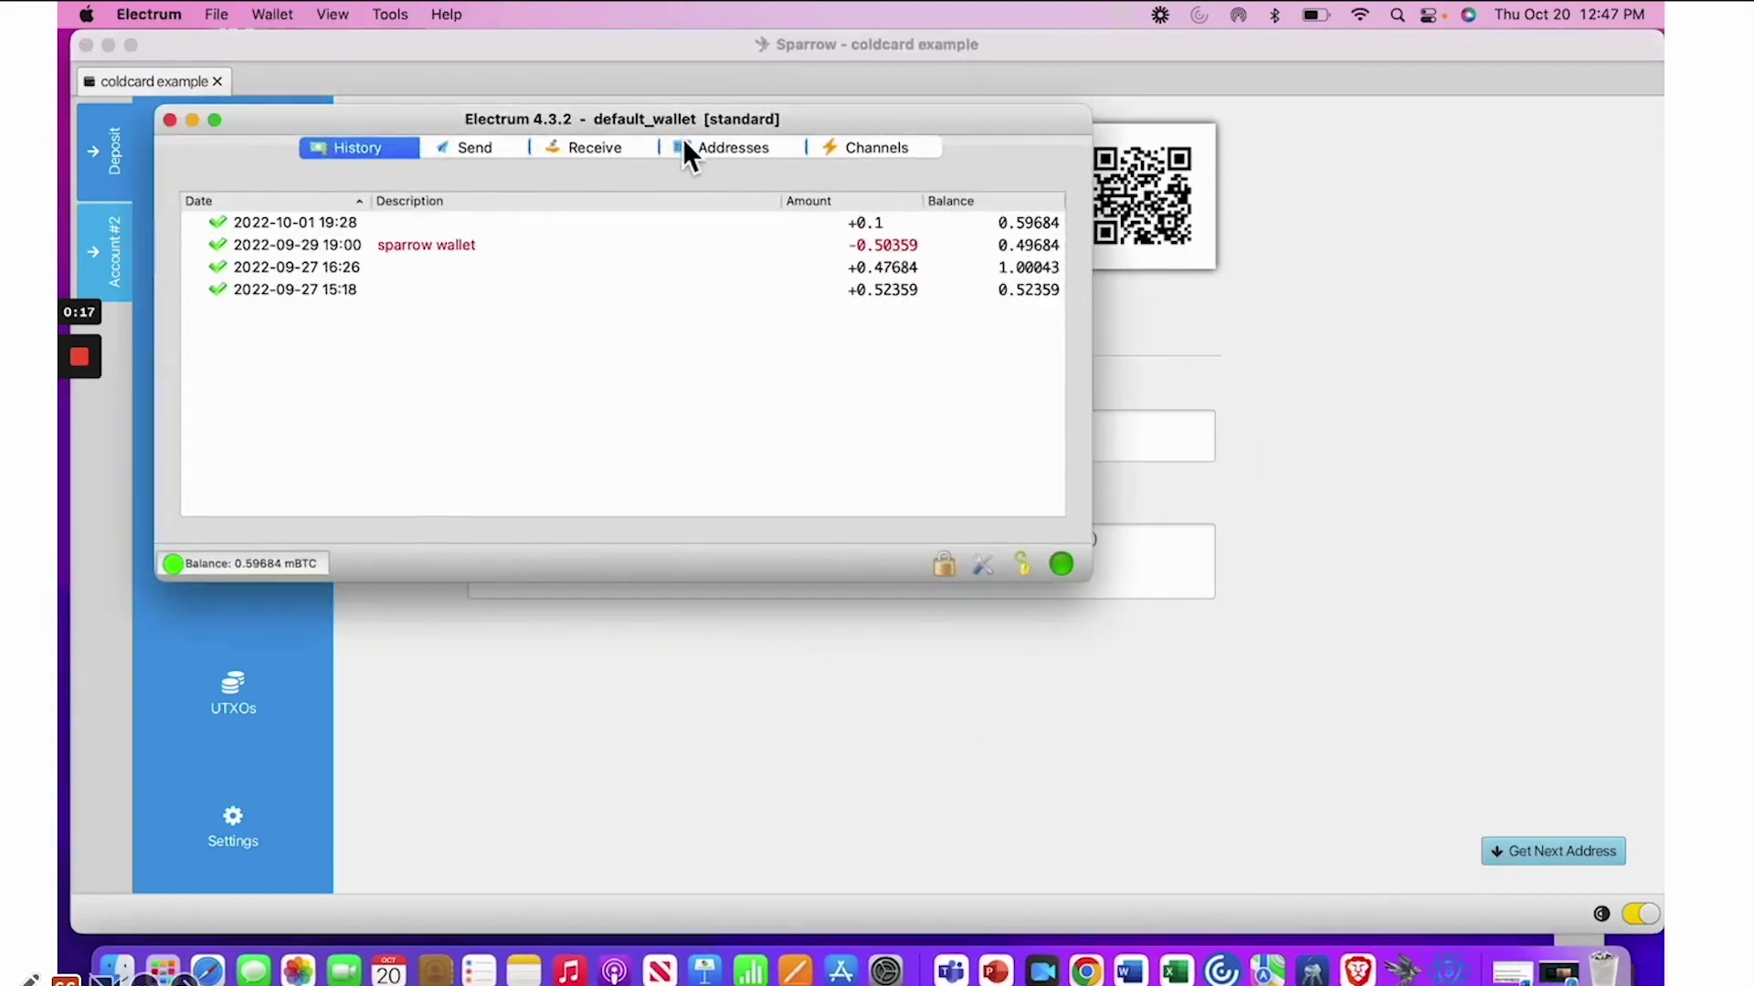
Fill Electrum's Send form with the pasted Sparrow address, 'to coldcard example' and 0.40 mBTC
{"action": "left_click", "coordinate": [502, 148]}
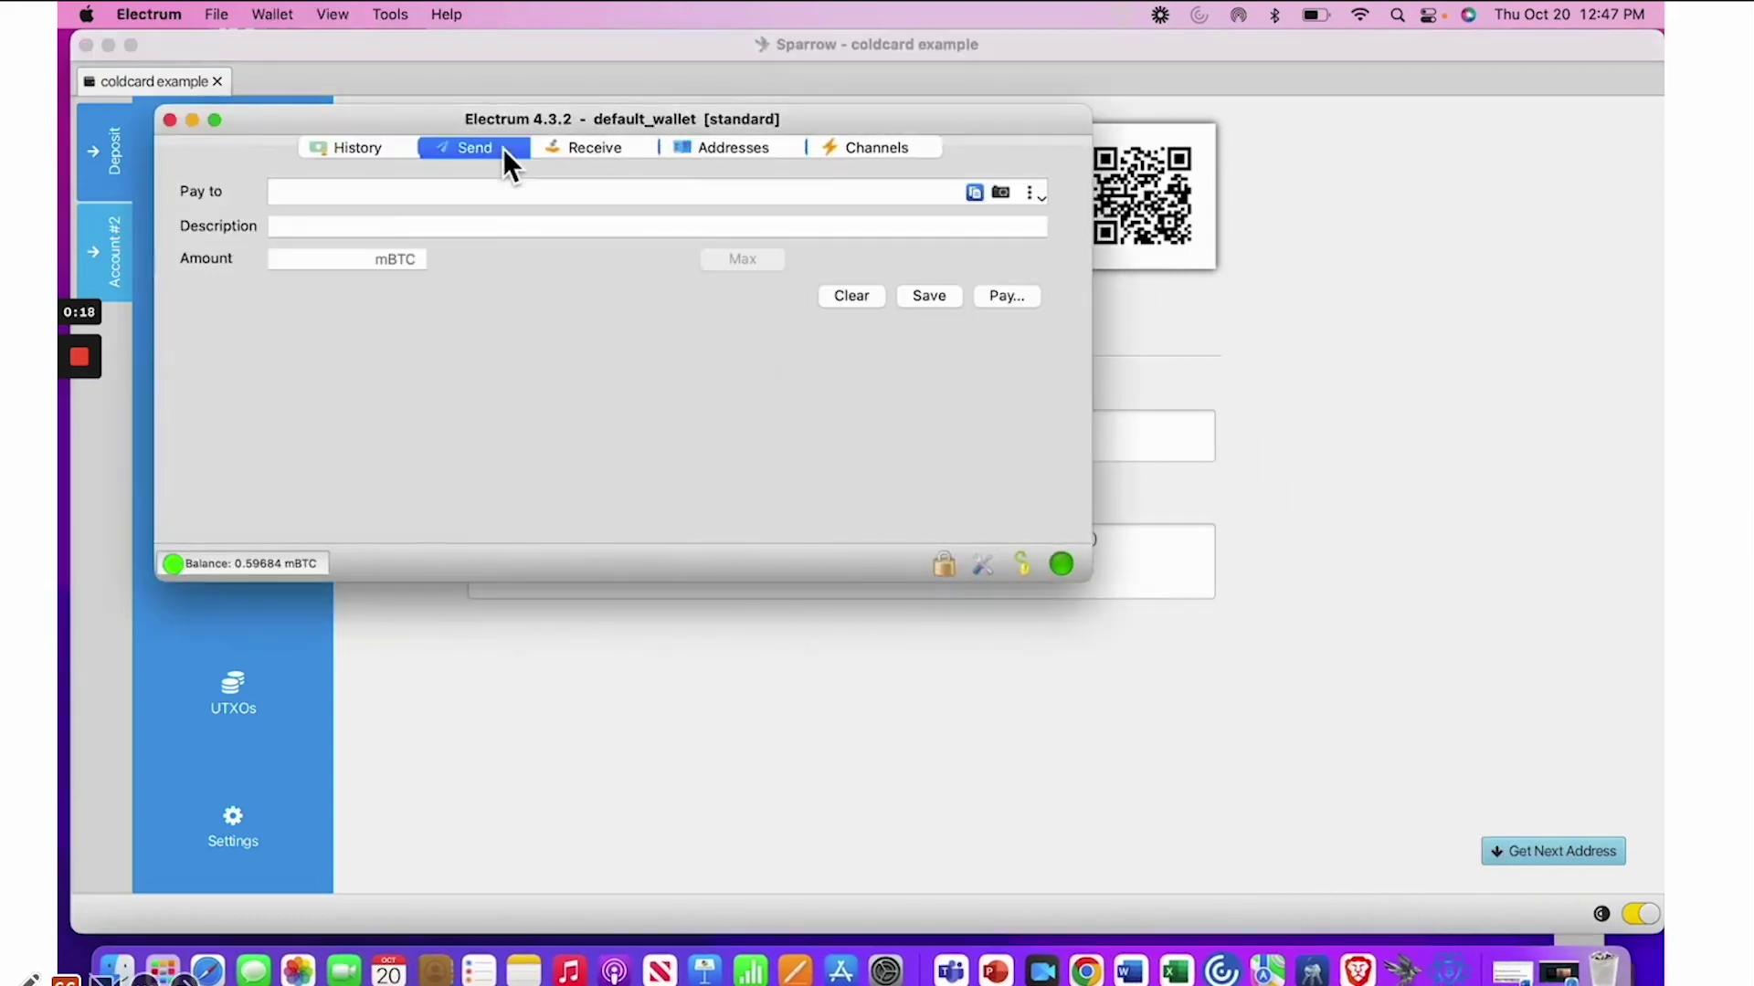
{"action": "left_click", "coordinate": [402, 193]}
{"action": "key", "text": "super+v"}
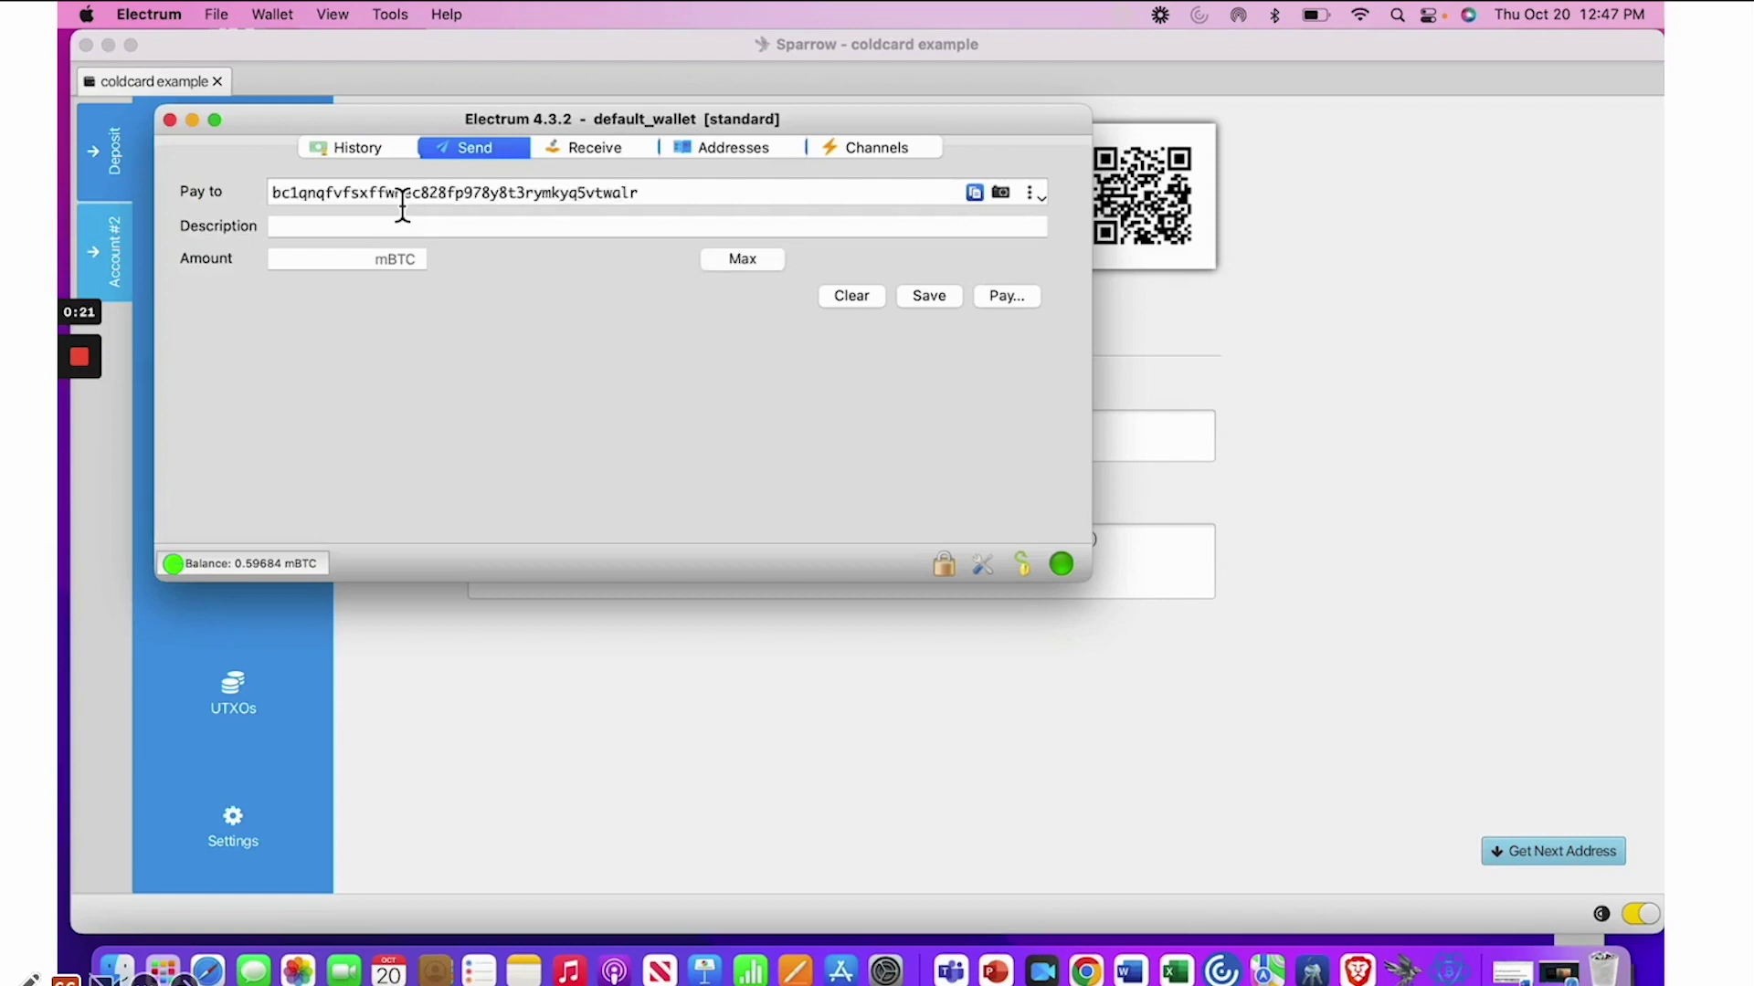
{"action": "left_click", "coordinate": [391, 233]}
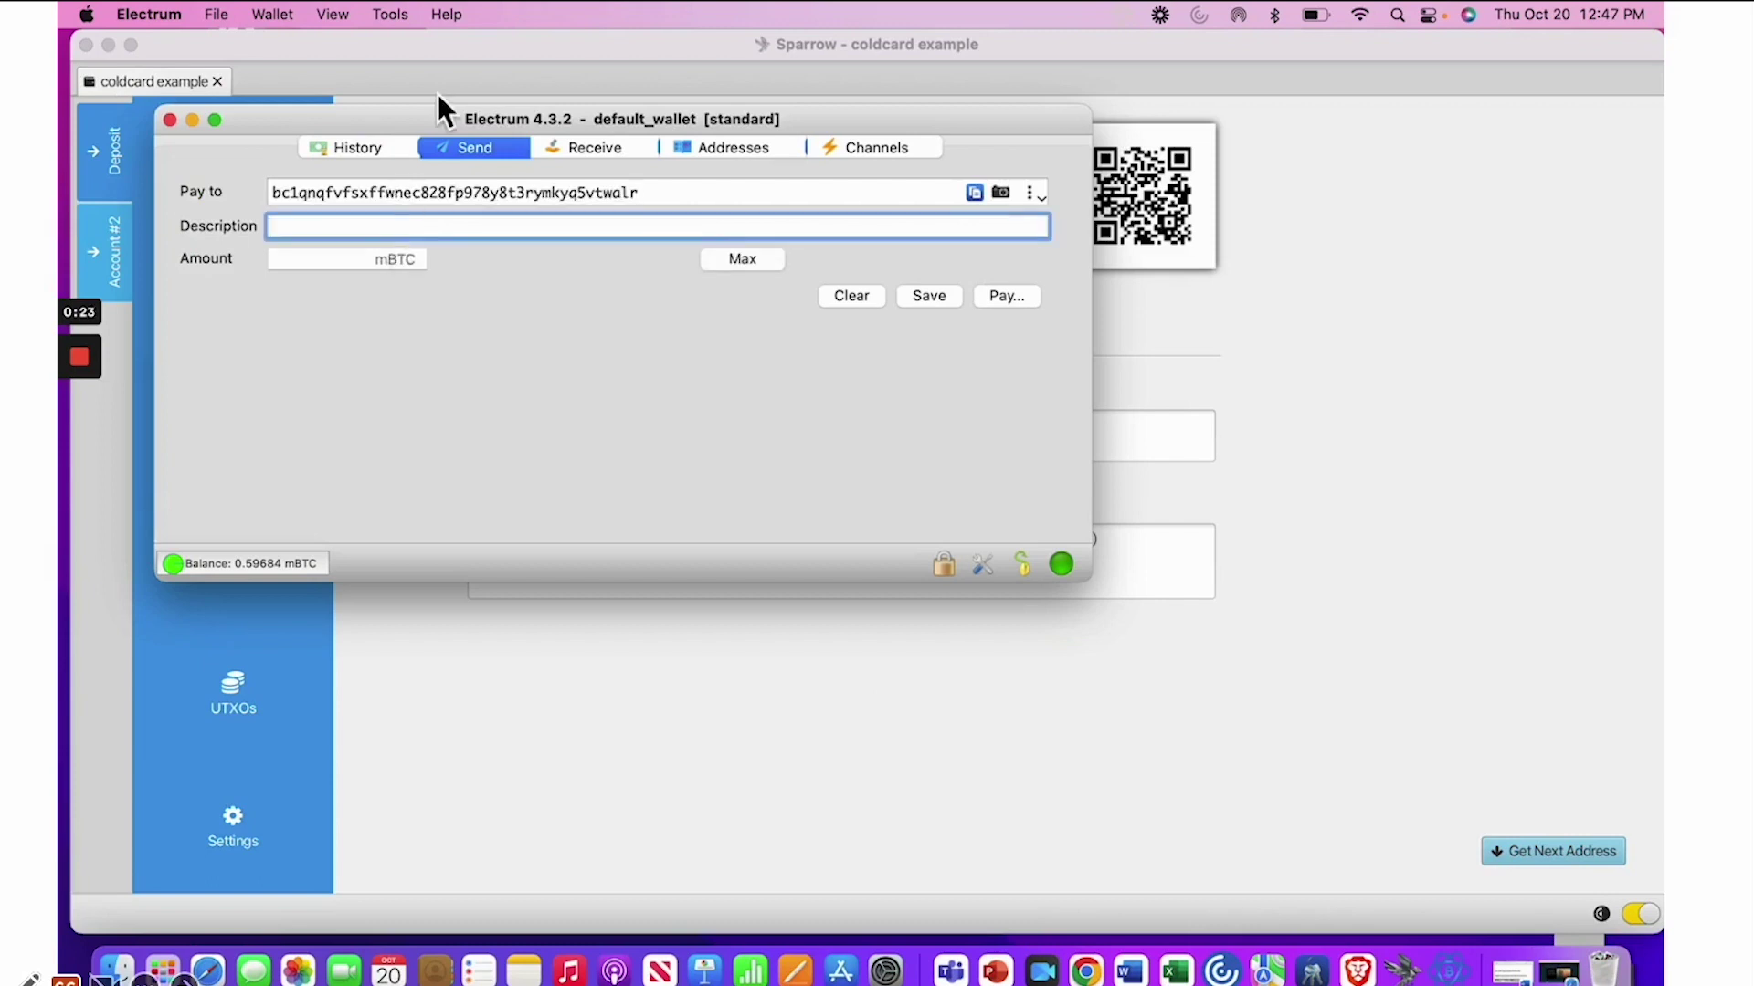
{"action": "type", "text": "to coldcard example"}
{"action": "left_click", "coordinate": [314, 265]}
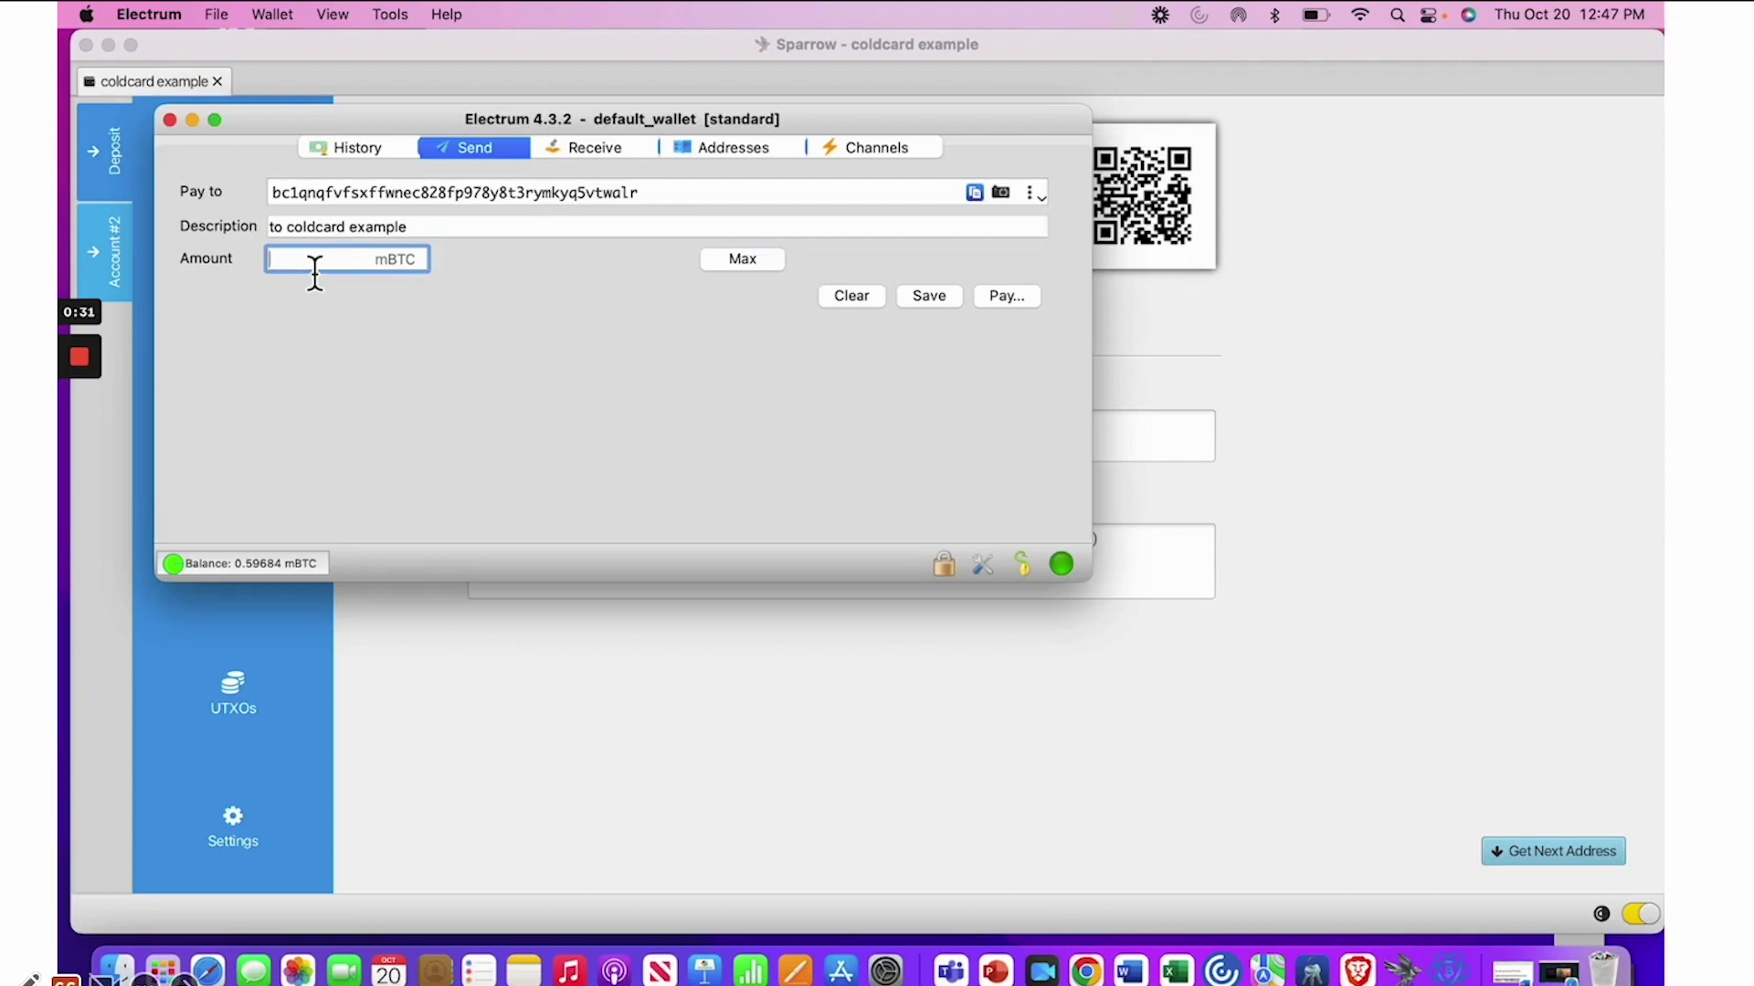
{"action": "type", "text": "0.40"}
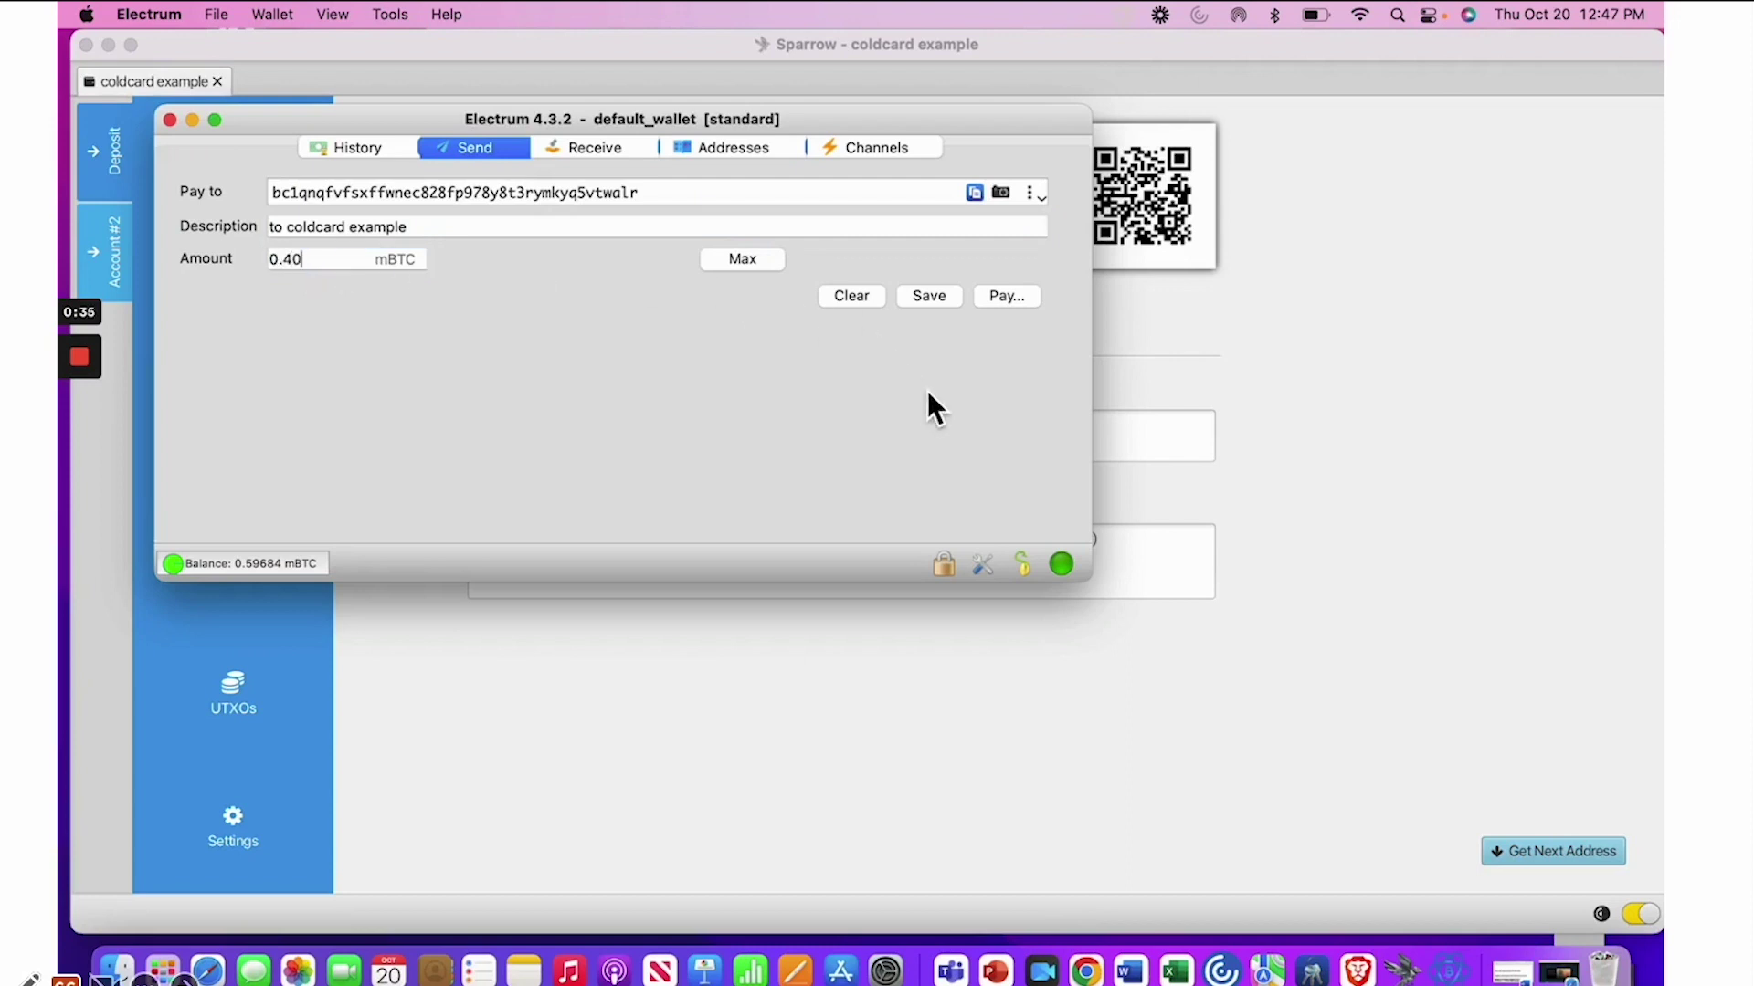
Confirm the payment with the wallet password and send it
{"action": "left_click", "coordinate": [1010, 300]}
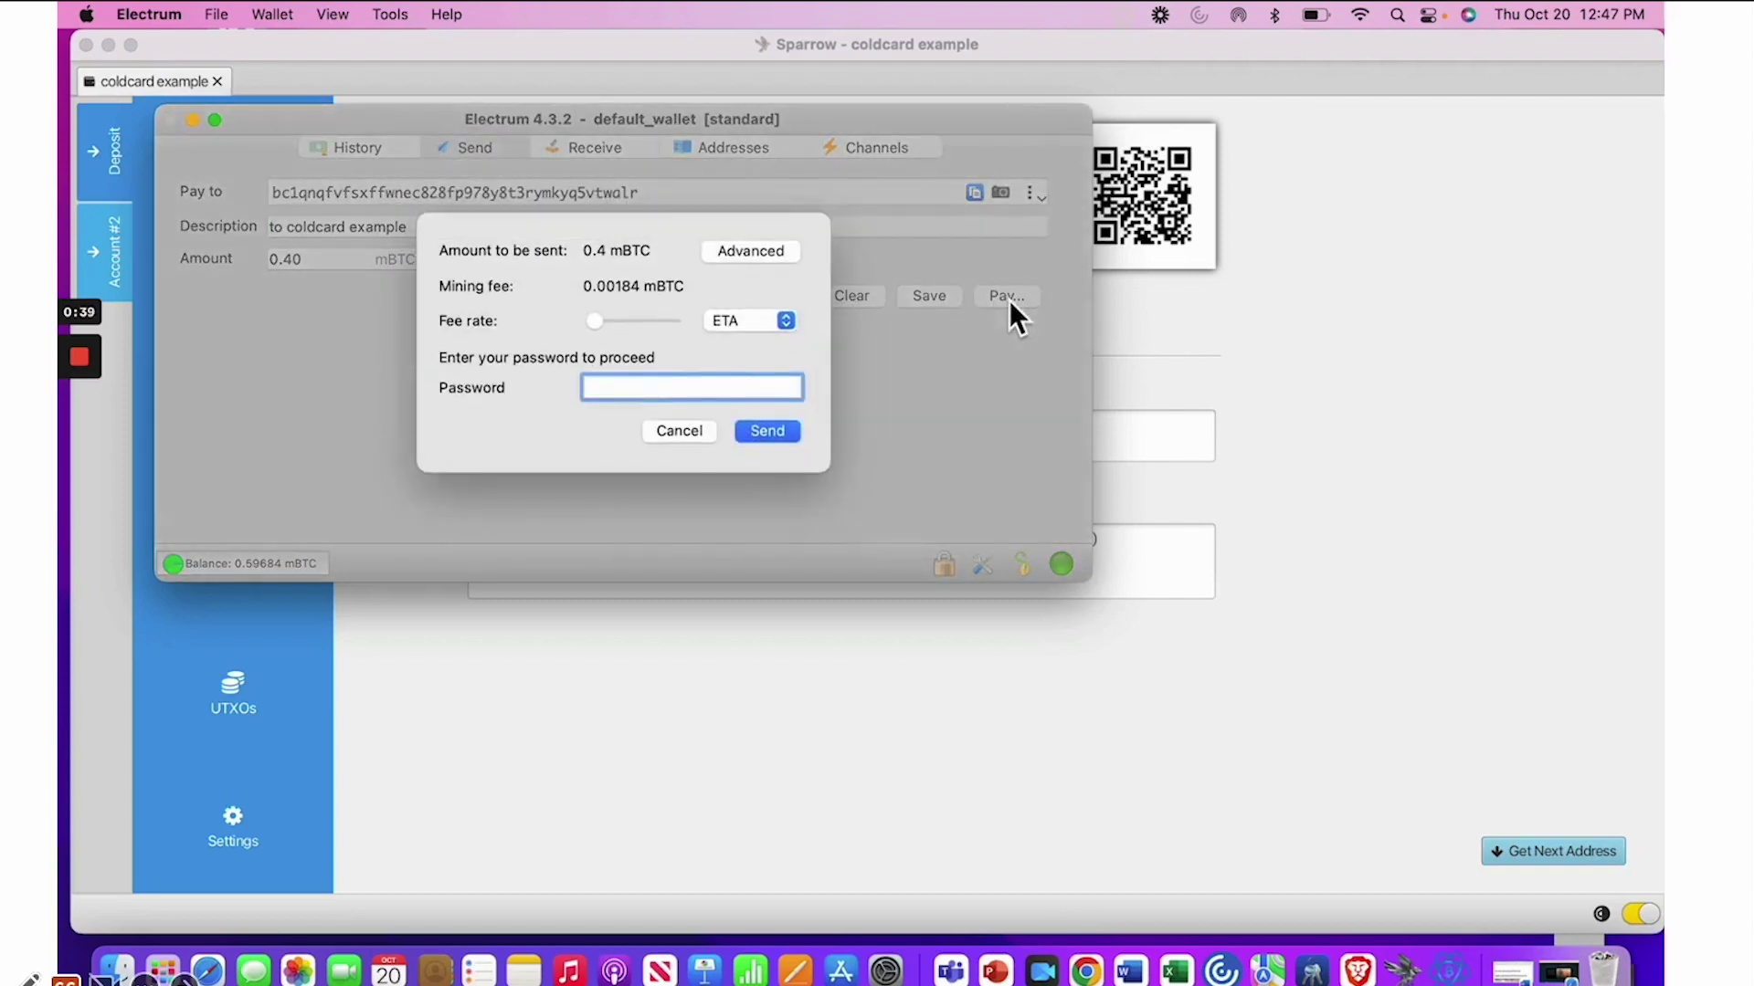
{"action": "type", "text": "•••••••••••"}
{"action": "left_click", "coordinate": [775, 435]}
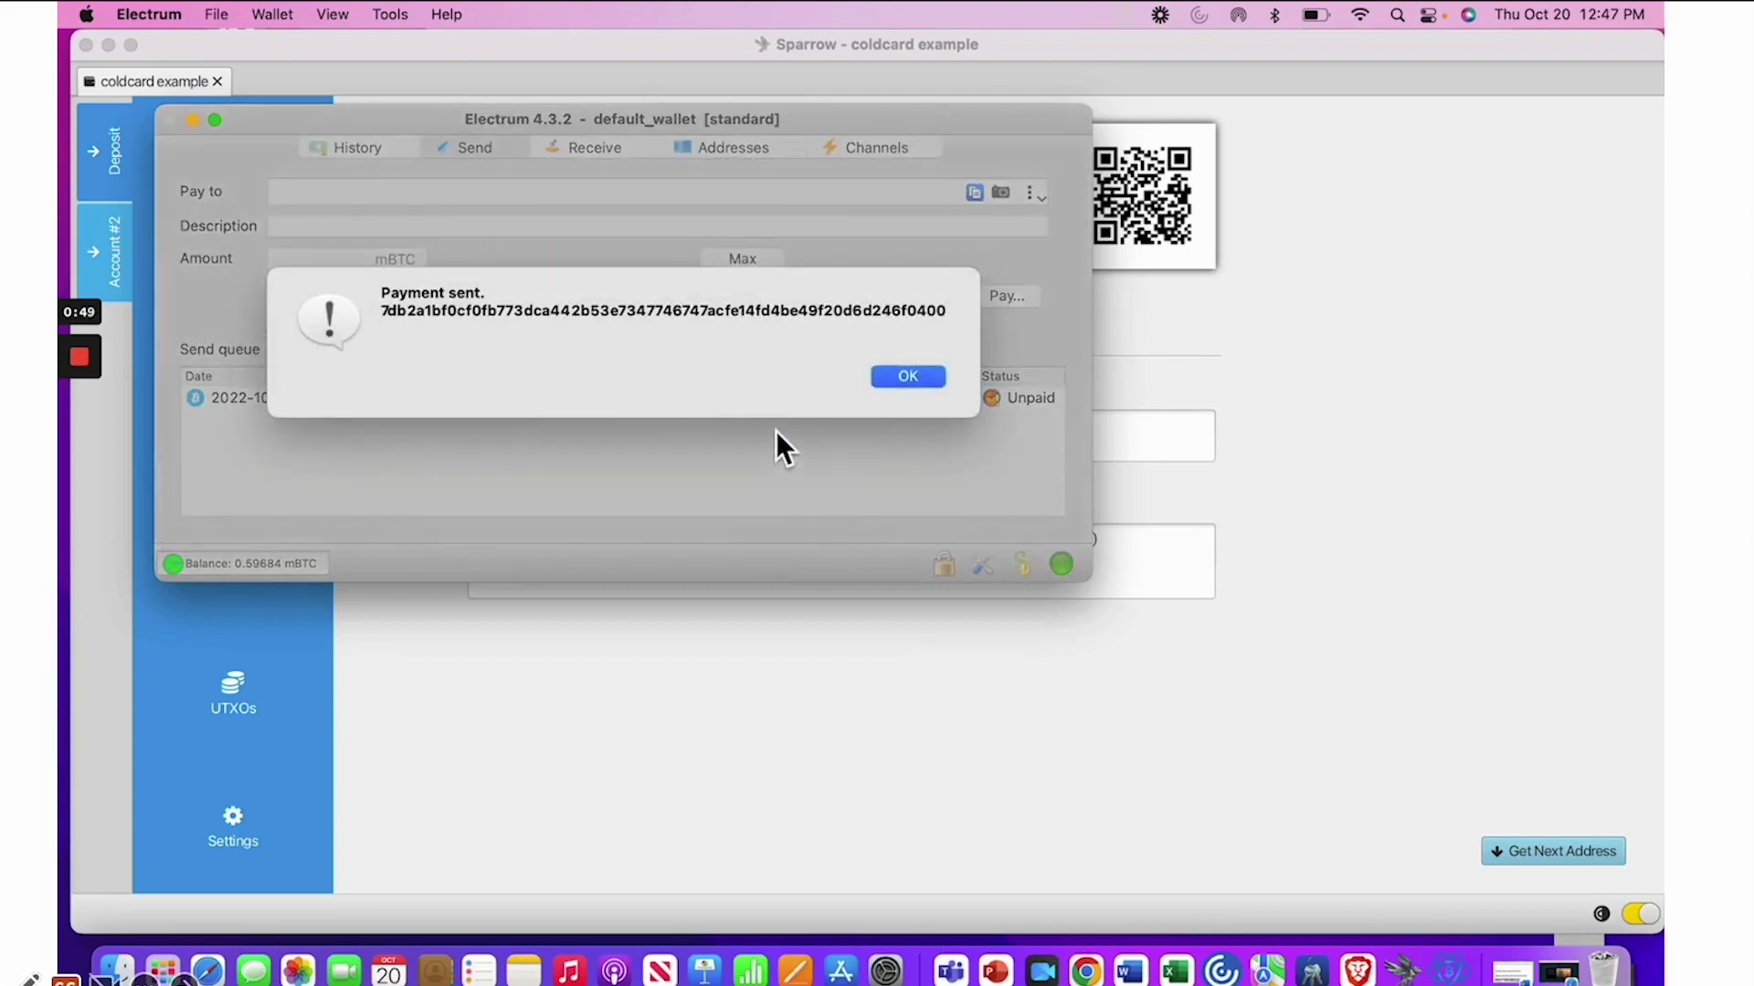
Dismiss Electrum's confirmation, hide Electrum and show Sparrow's Transactions list
{"action": "left_click", "coordinate": [908, 375]}
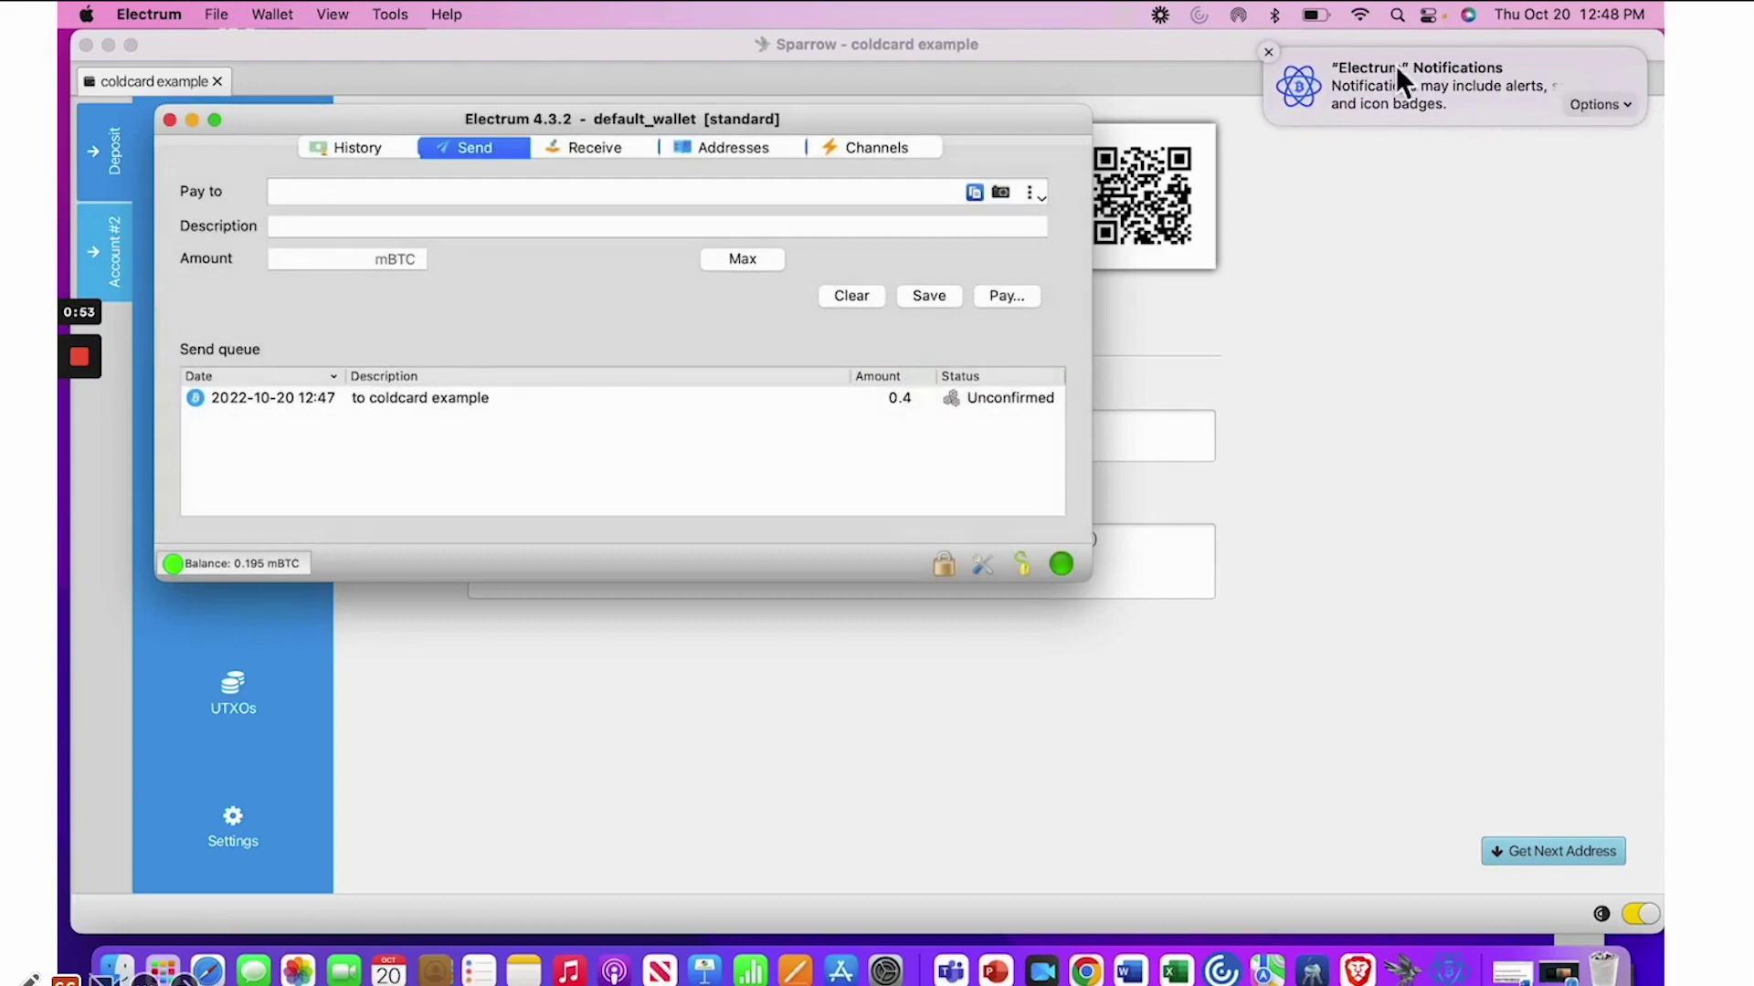
{"action": "left_click", "coordinate": [193, 121]}
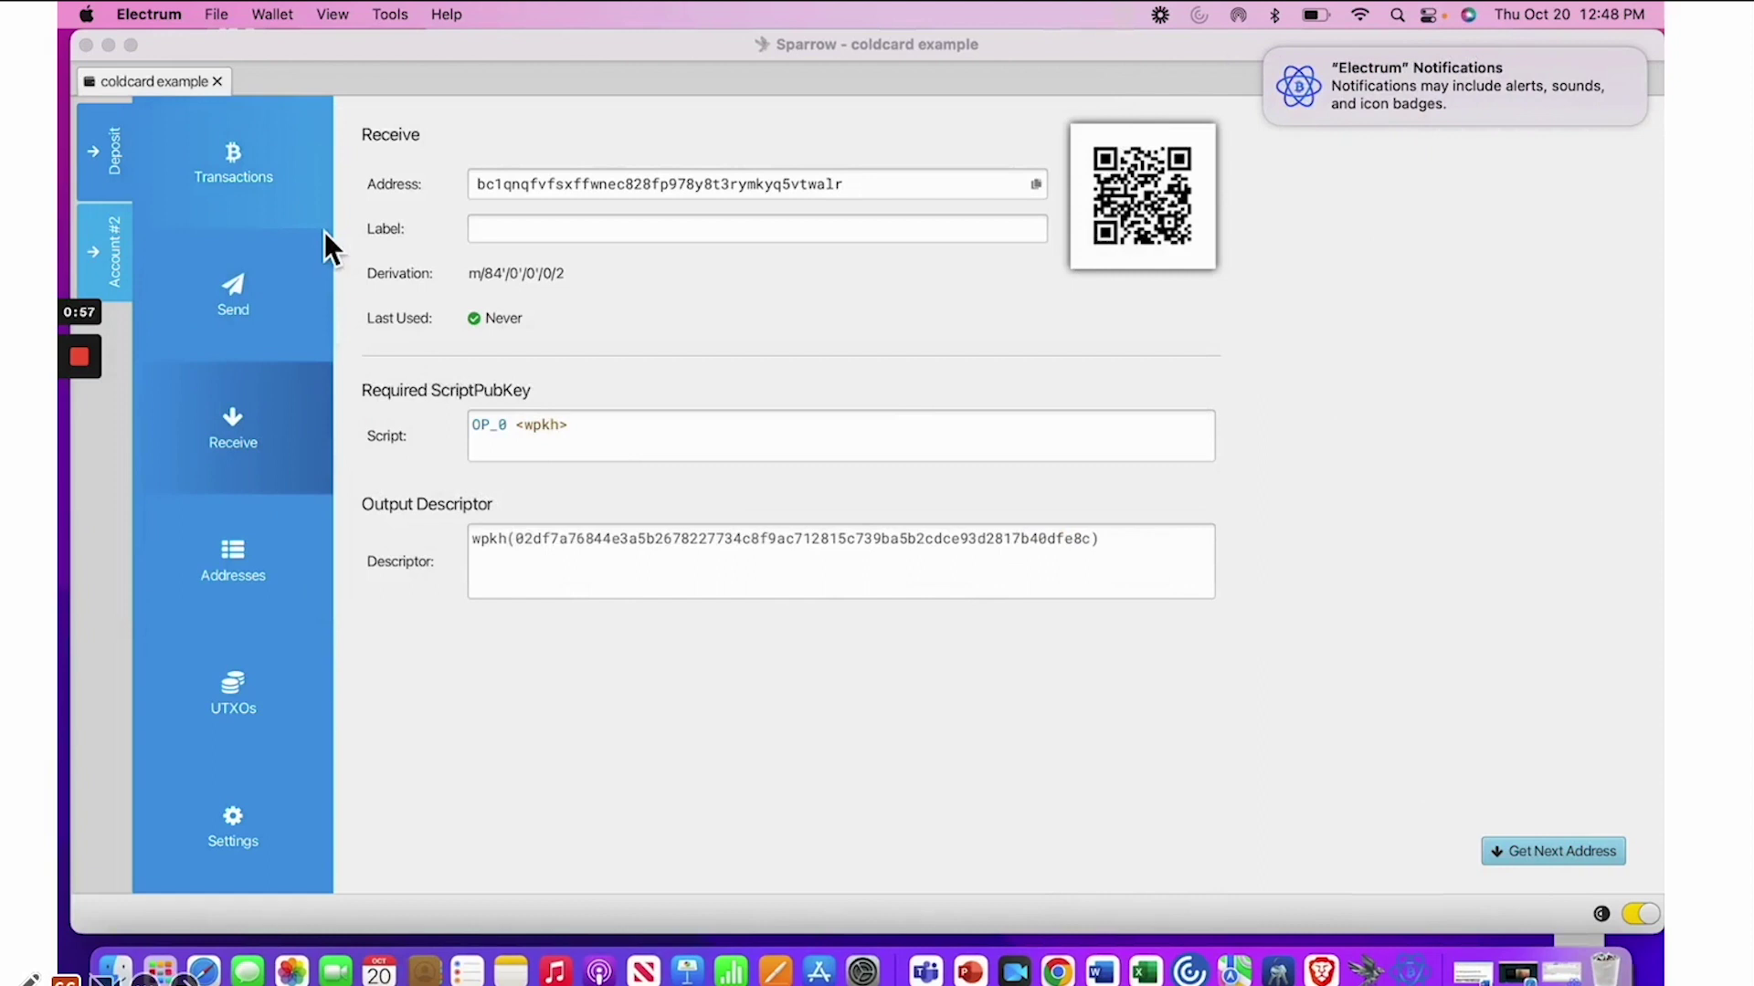
{"action": "left_click", "coordinate": [239, 178]}
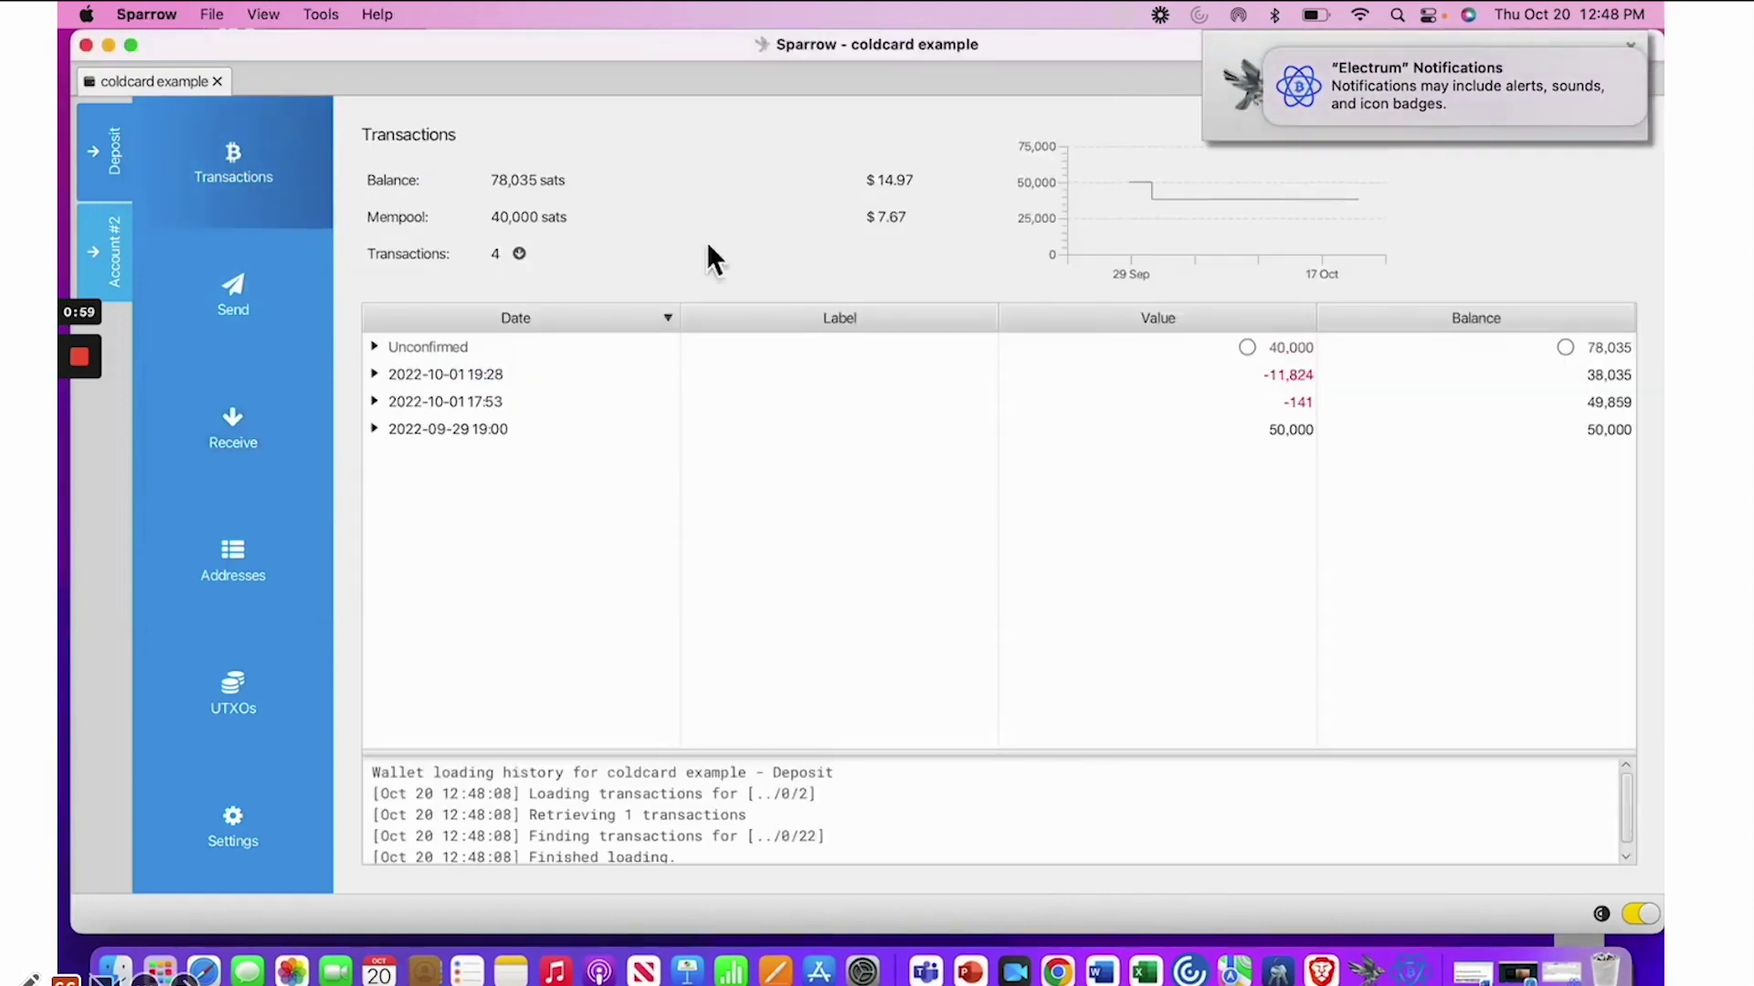
Open the unconfirmed 40,000-sat incoming transaction in its own details tab
{"action": "mouse_move", "coordinate": [466, 362]}
{"action": "left_click", "coordinate": [447, 347]}
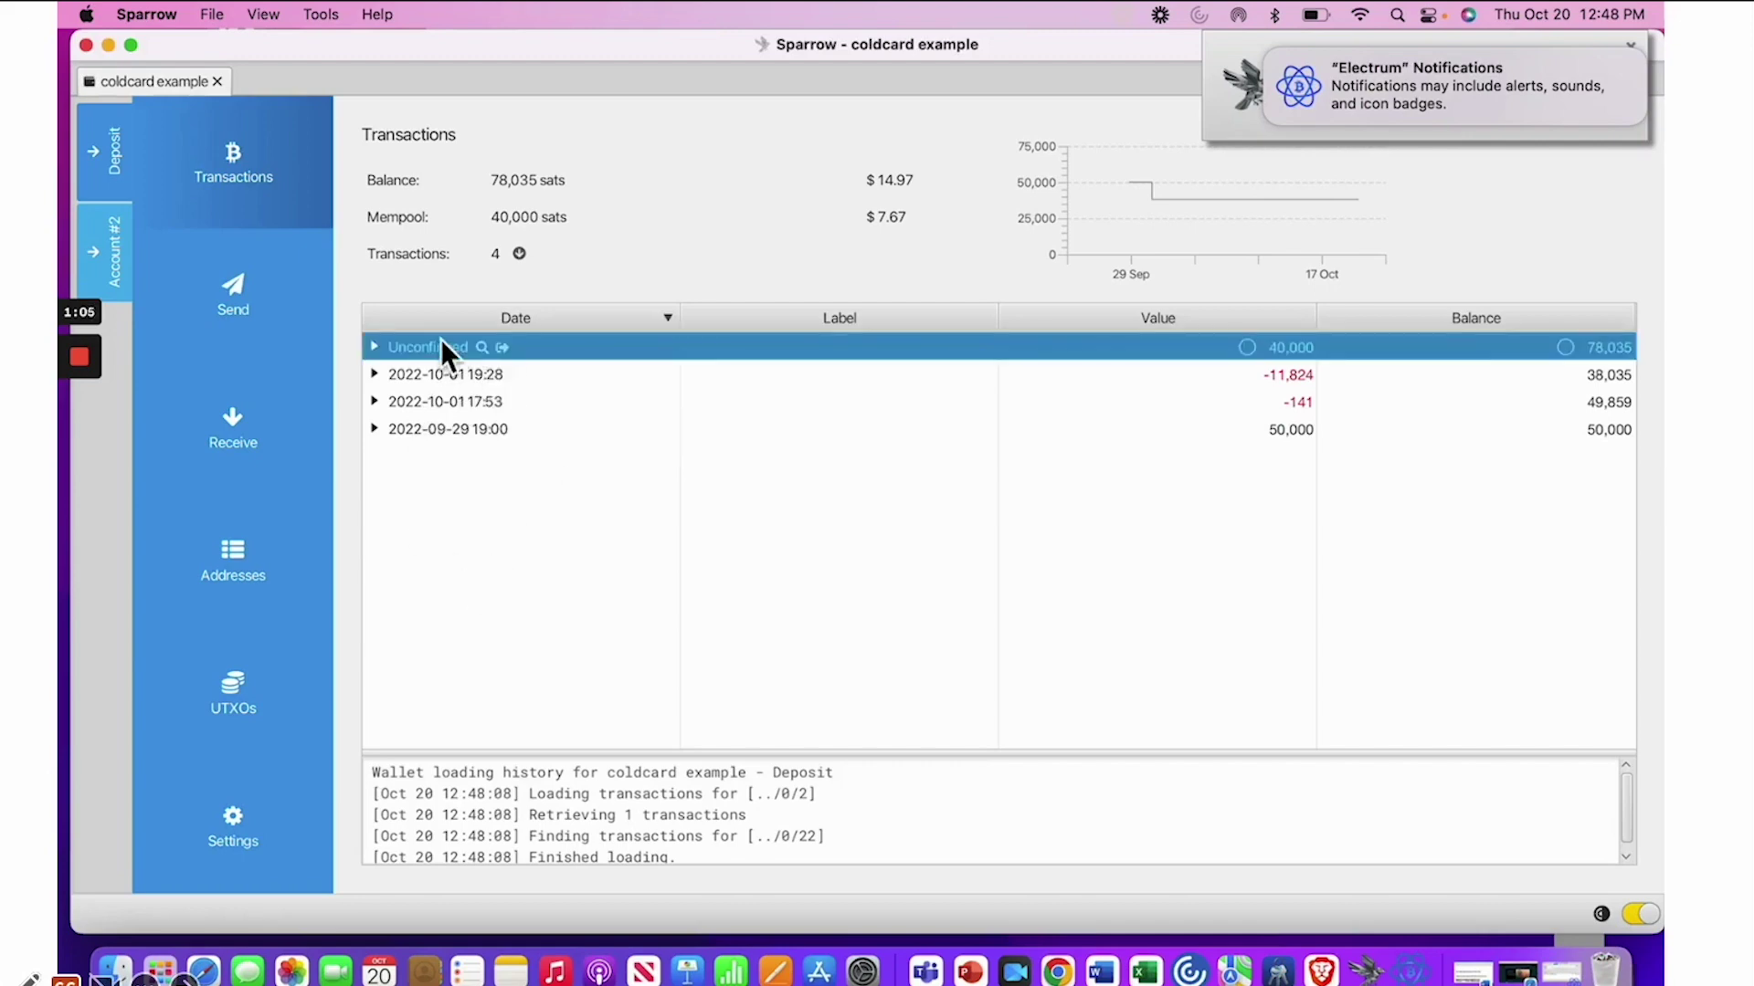
{"action": "double_click", "coordinate": [440, 342]}
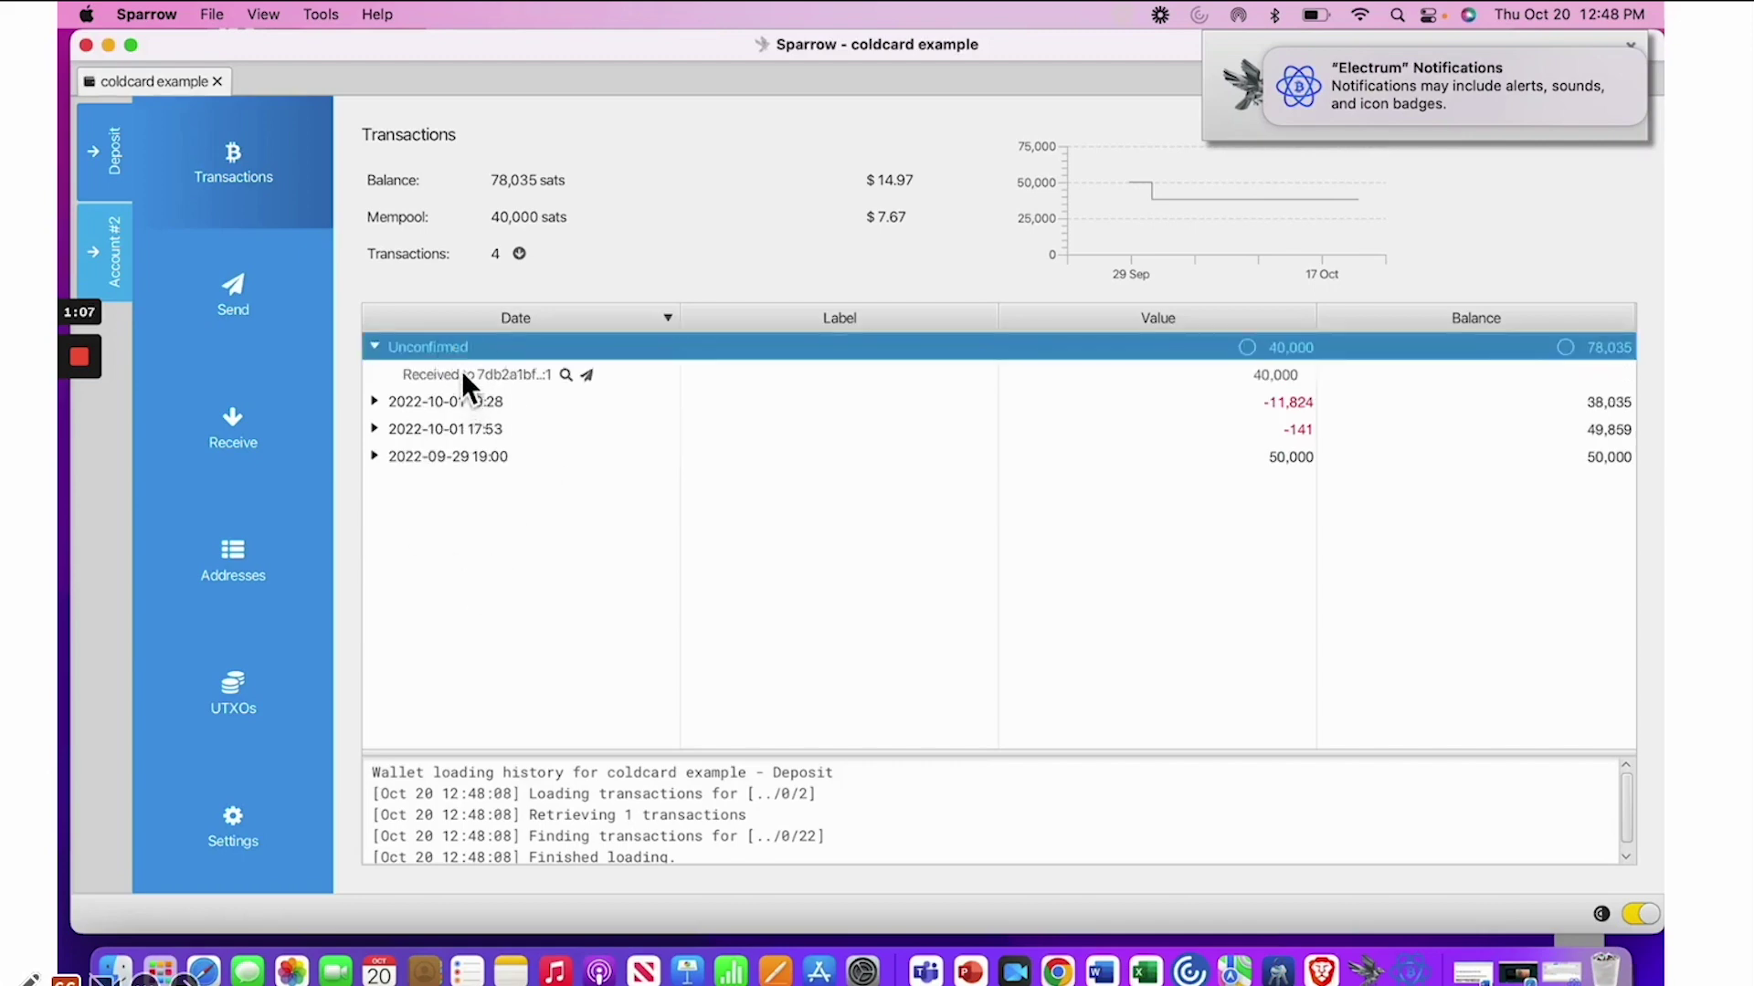
{"action": "left_click", "coordinate": [462, 375]}
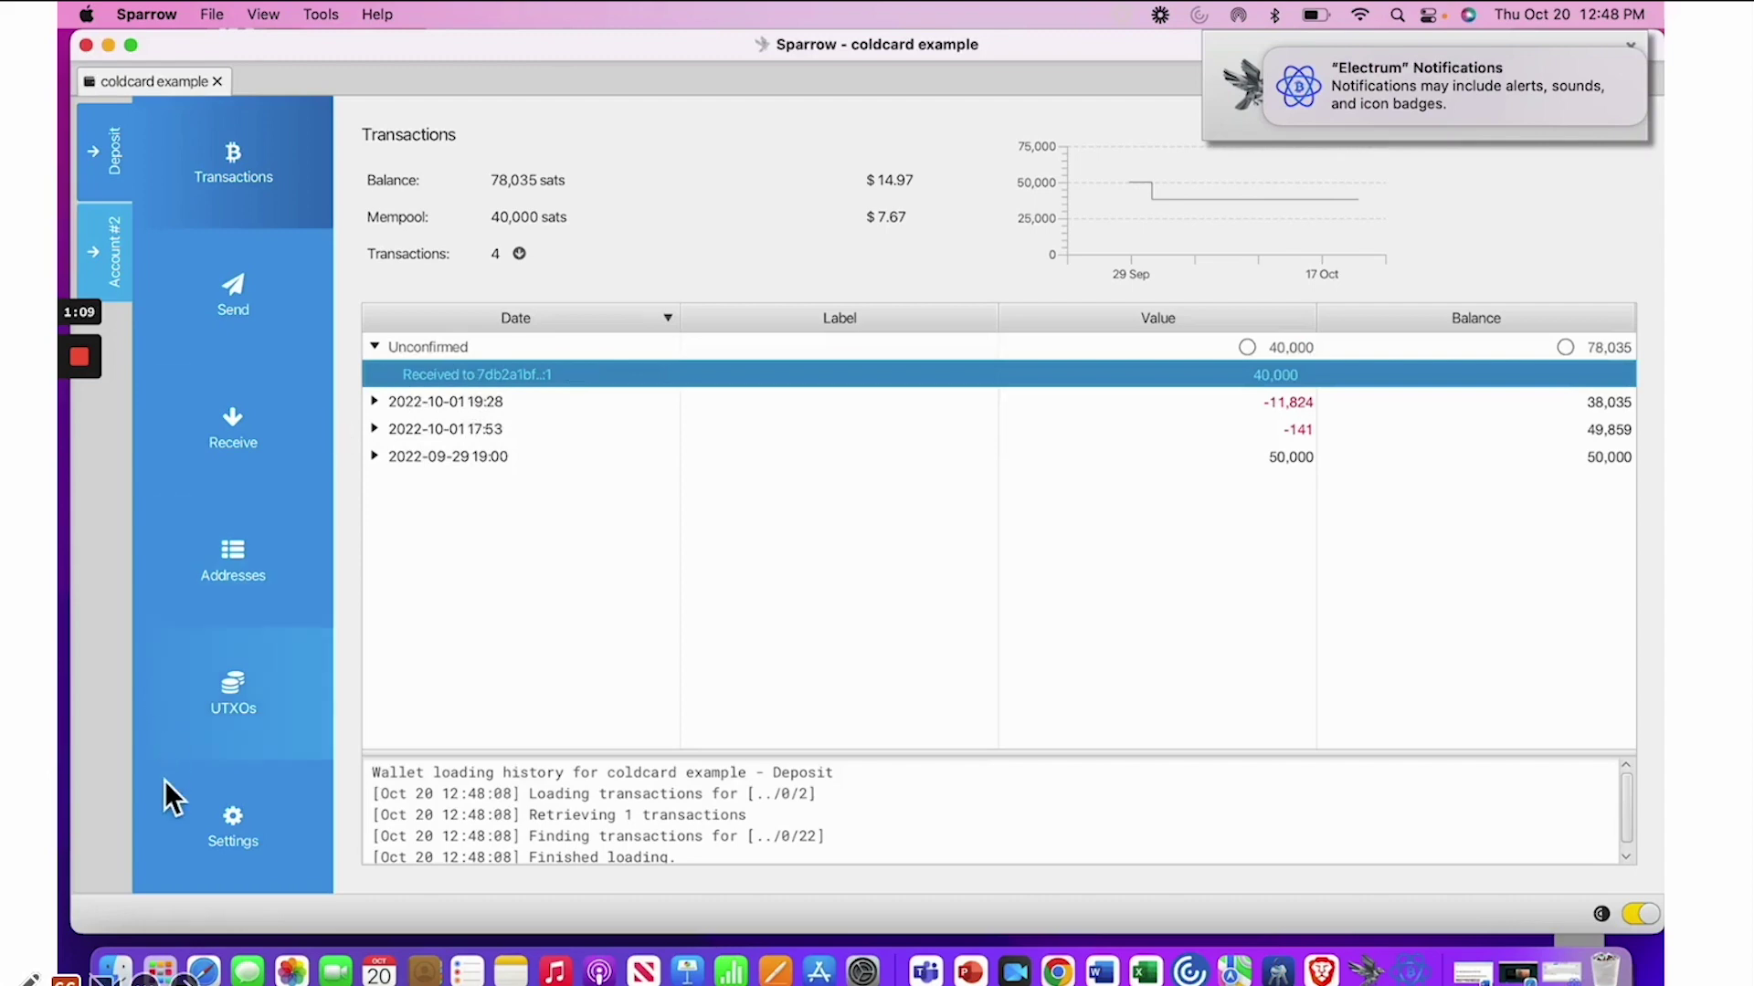
{"action": "mouse_move", "coordinate": [85, 376]}
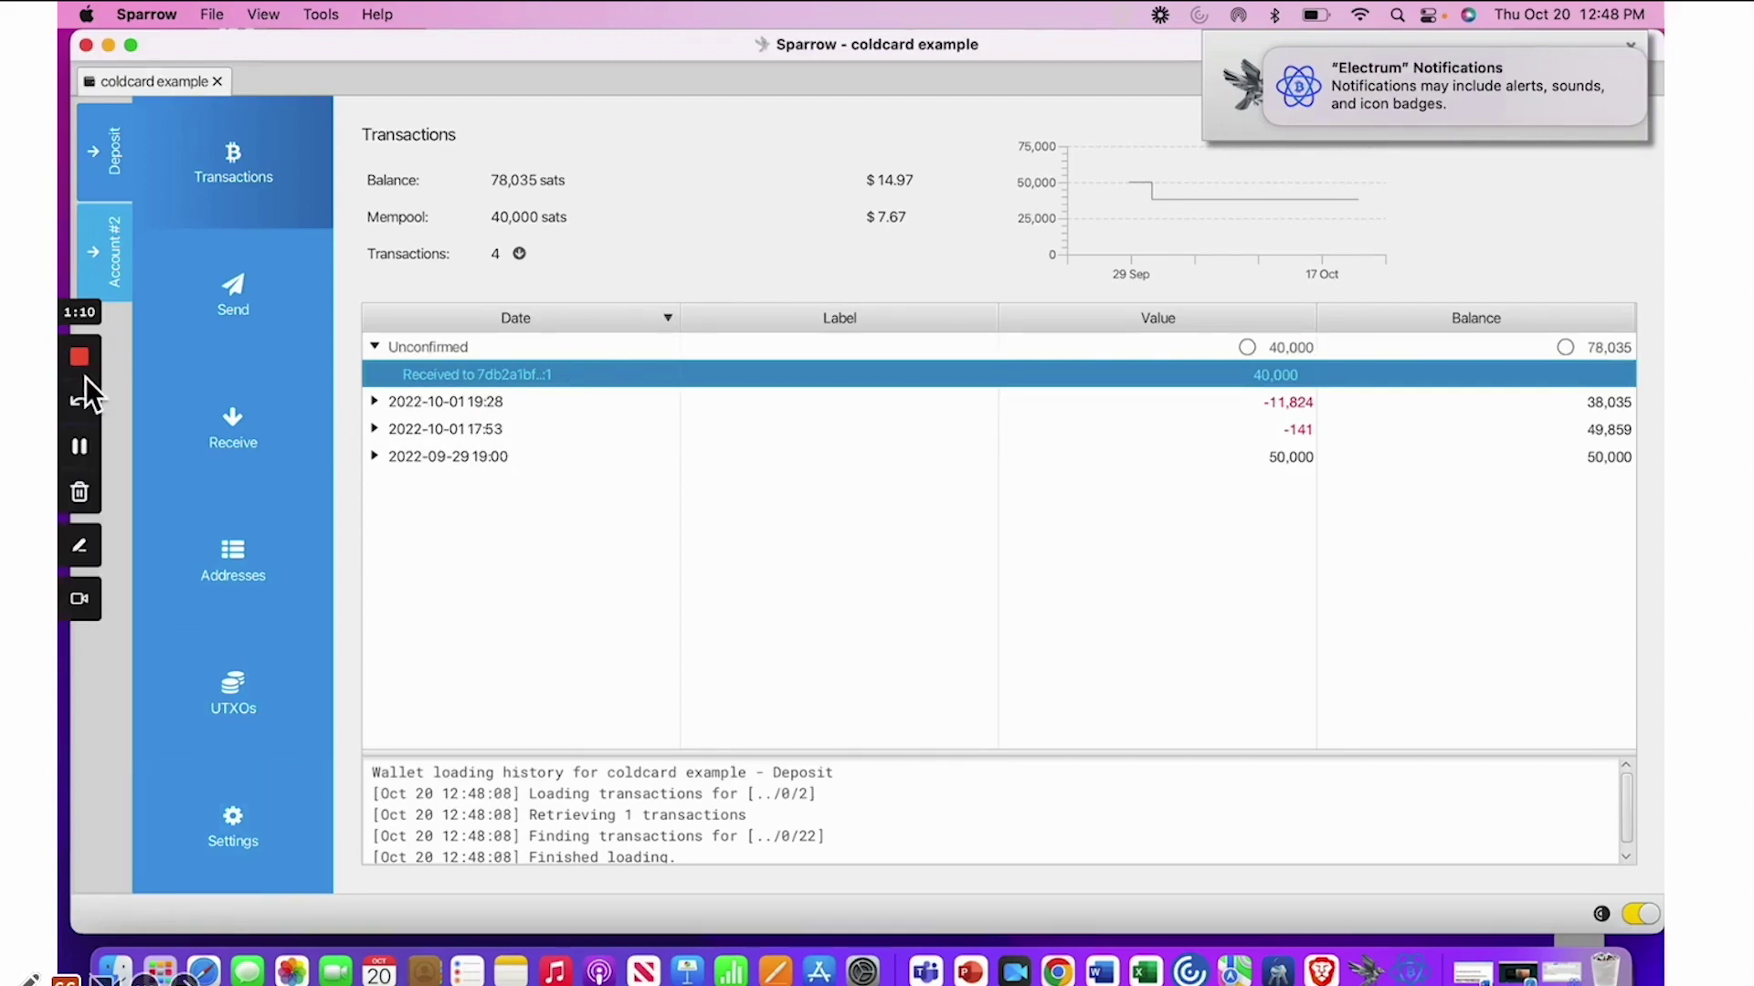
{"action": "left_click", "coordinate": [81, 447]}
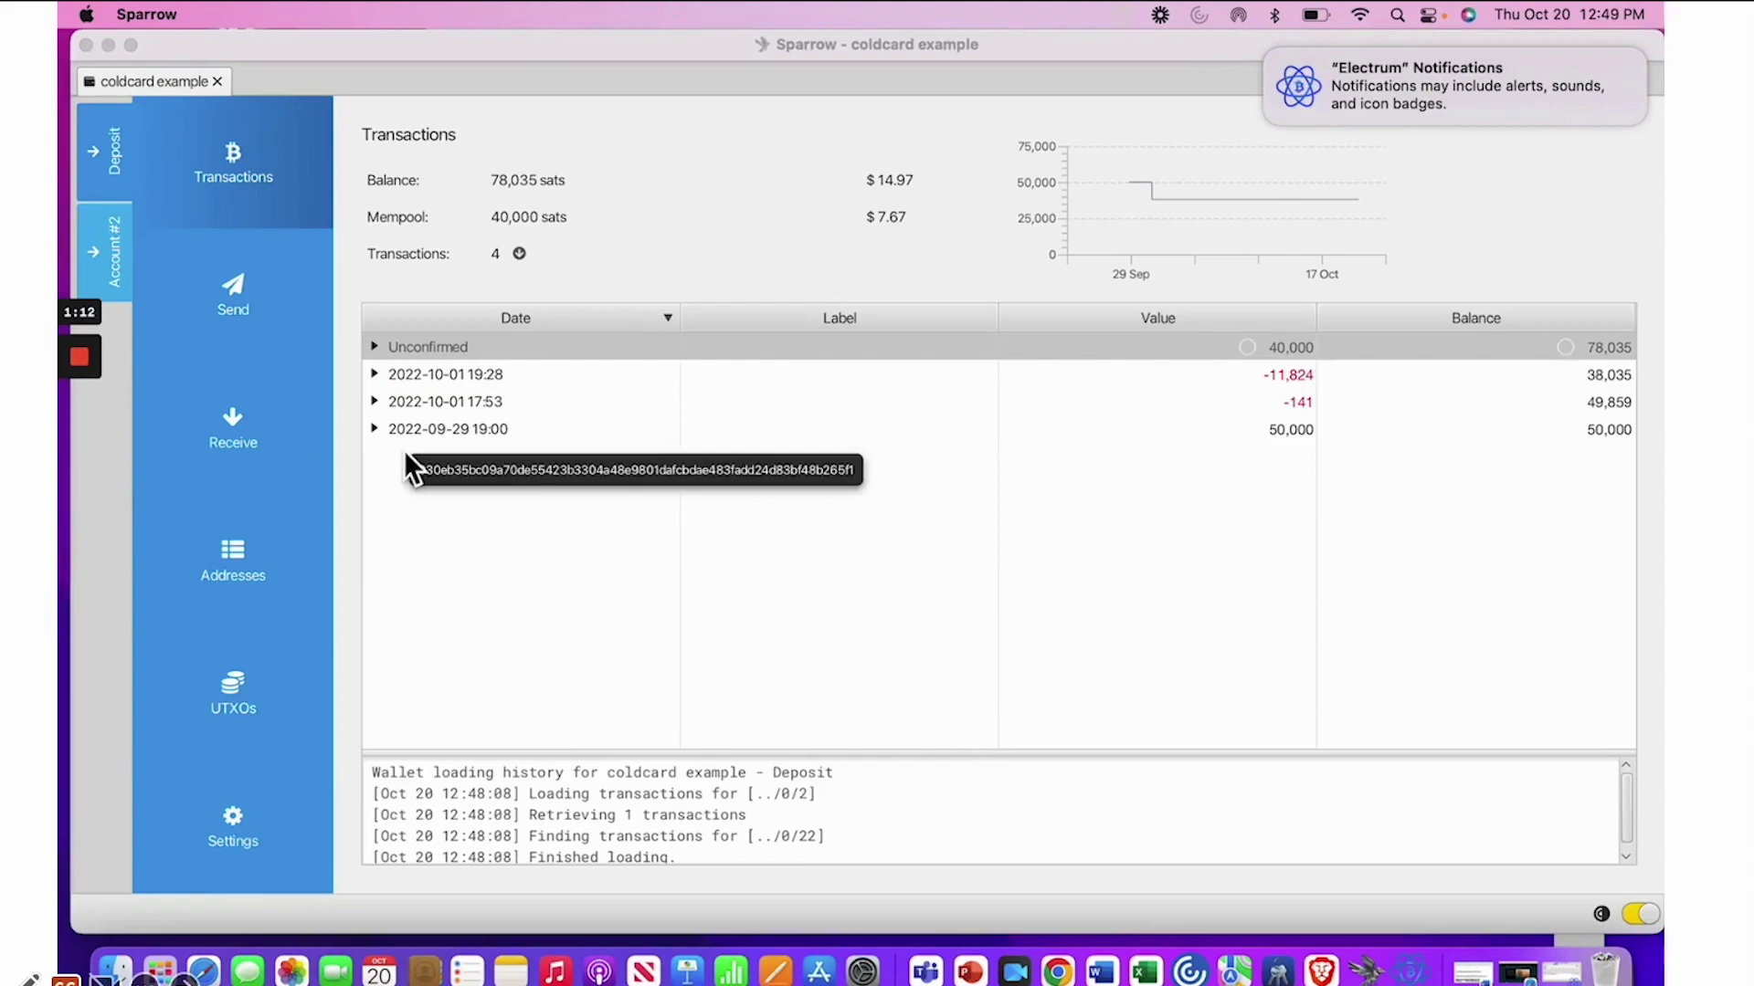
{"action": "double_click", "coordinate": [485, 347]}
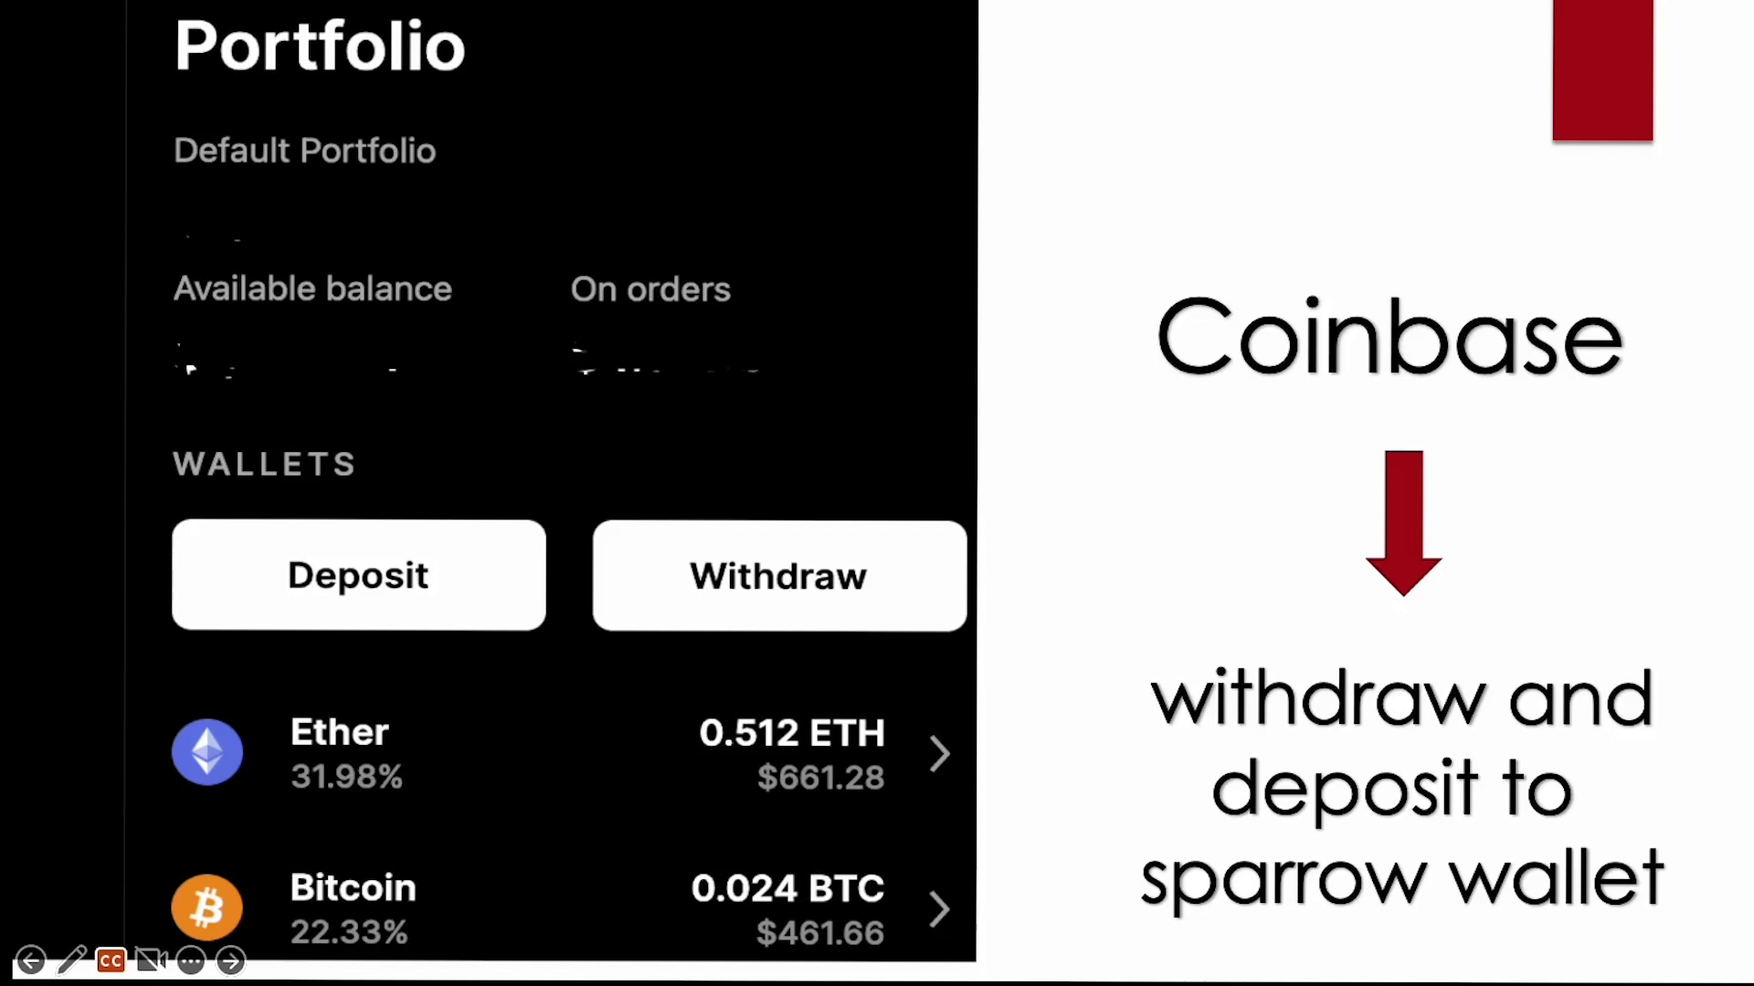
Advance past the Withdraw and Crypto Address slide to the withdraw form slide
{"action": "key", "text": "Right"}
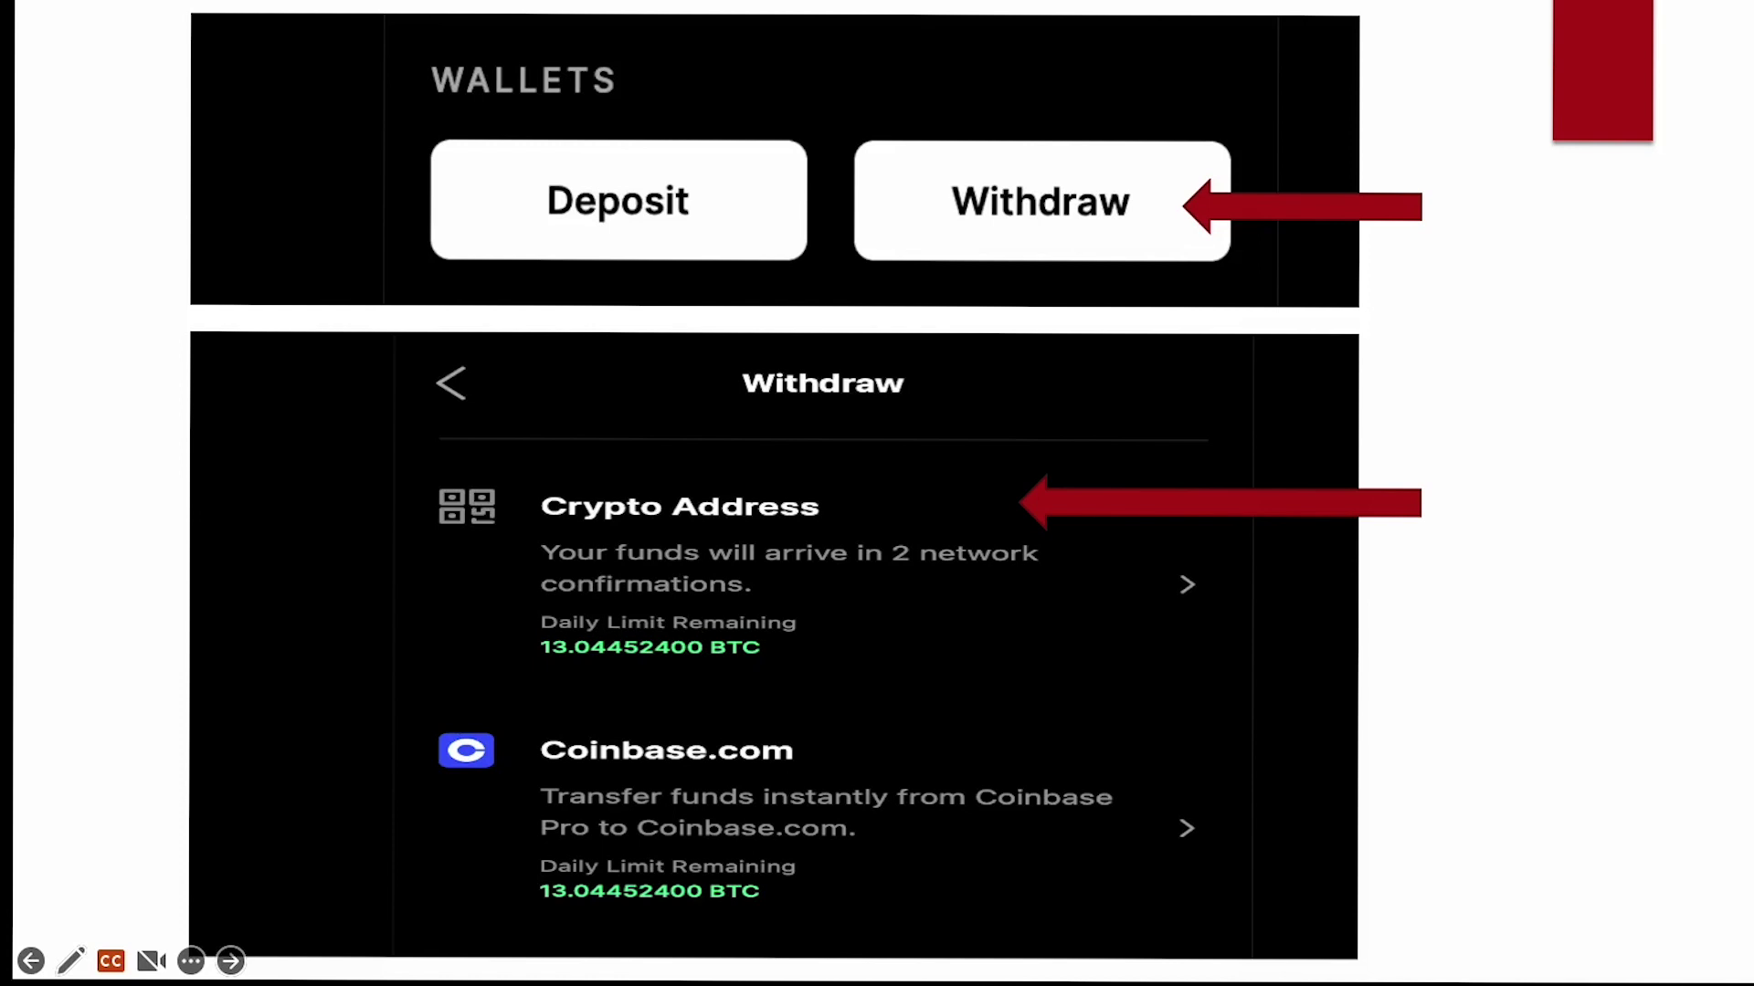
{"action": "key", "text": "Right"}
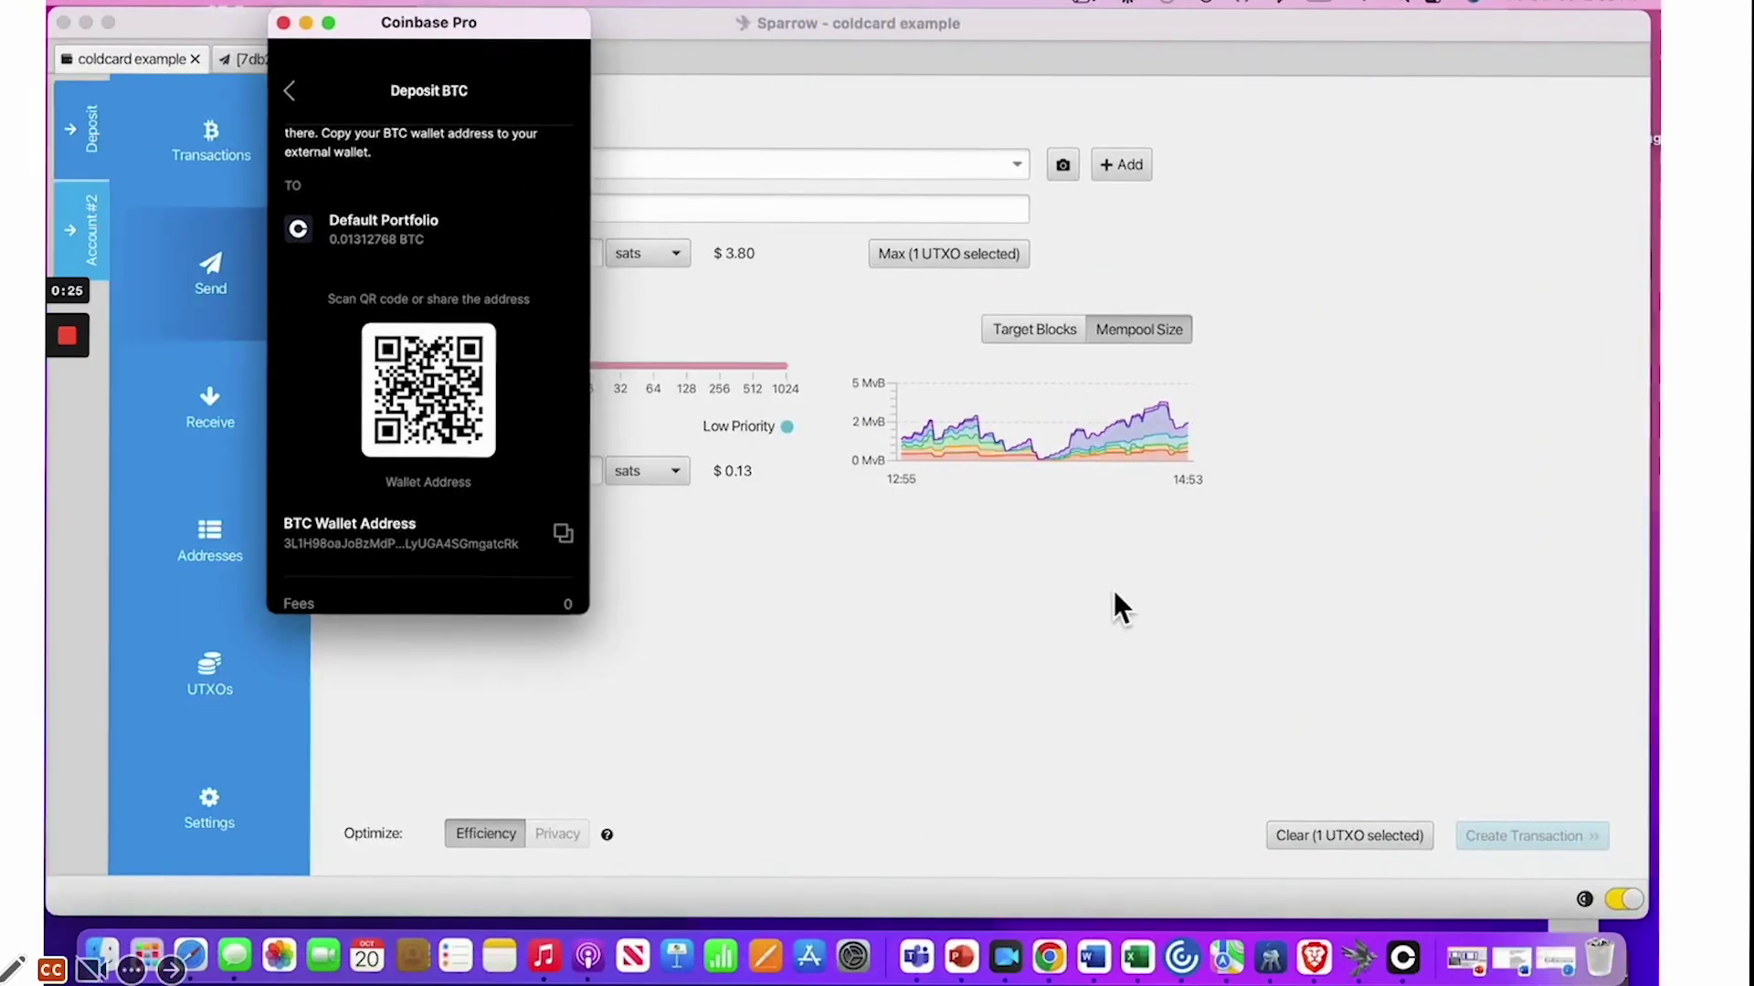
Pay 20,000 sats to the pasted Coinbase deposit address, raising the fee to 11.77 sats/vB (1,662 sats)
{"action": "left_click", "coordinate": [1109, 594]}
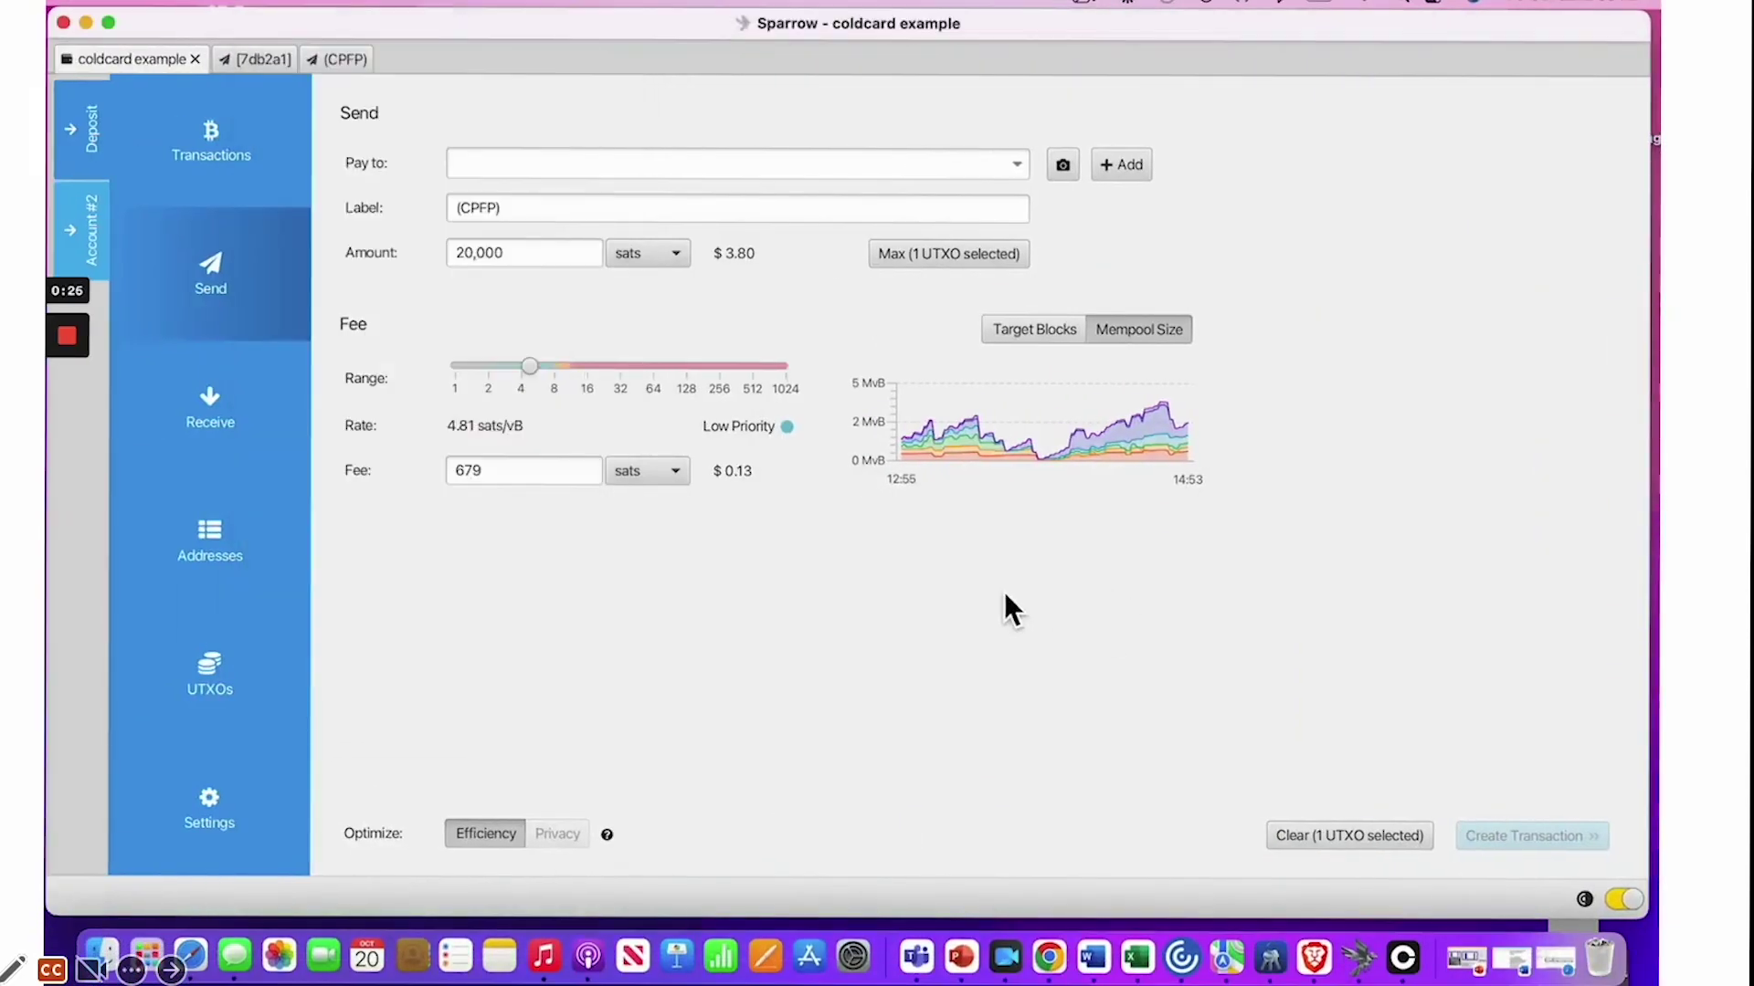
{"action": "left_click", "coordinate": [666, 170]}
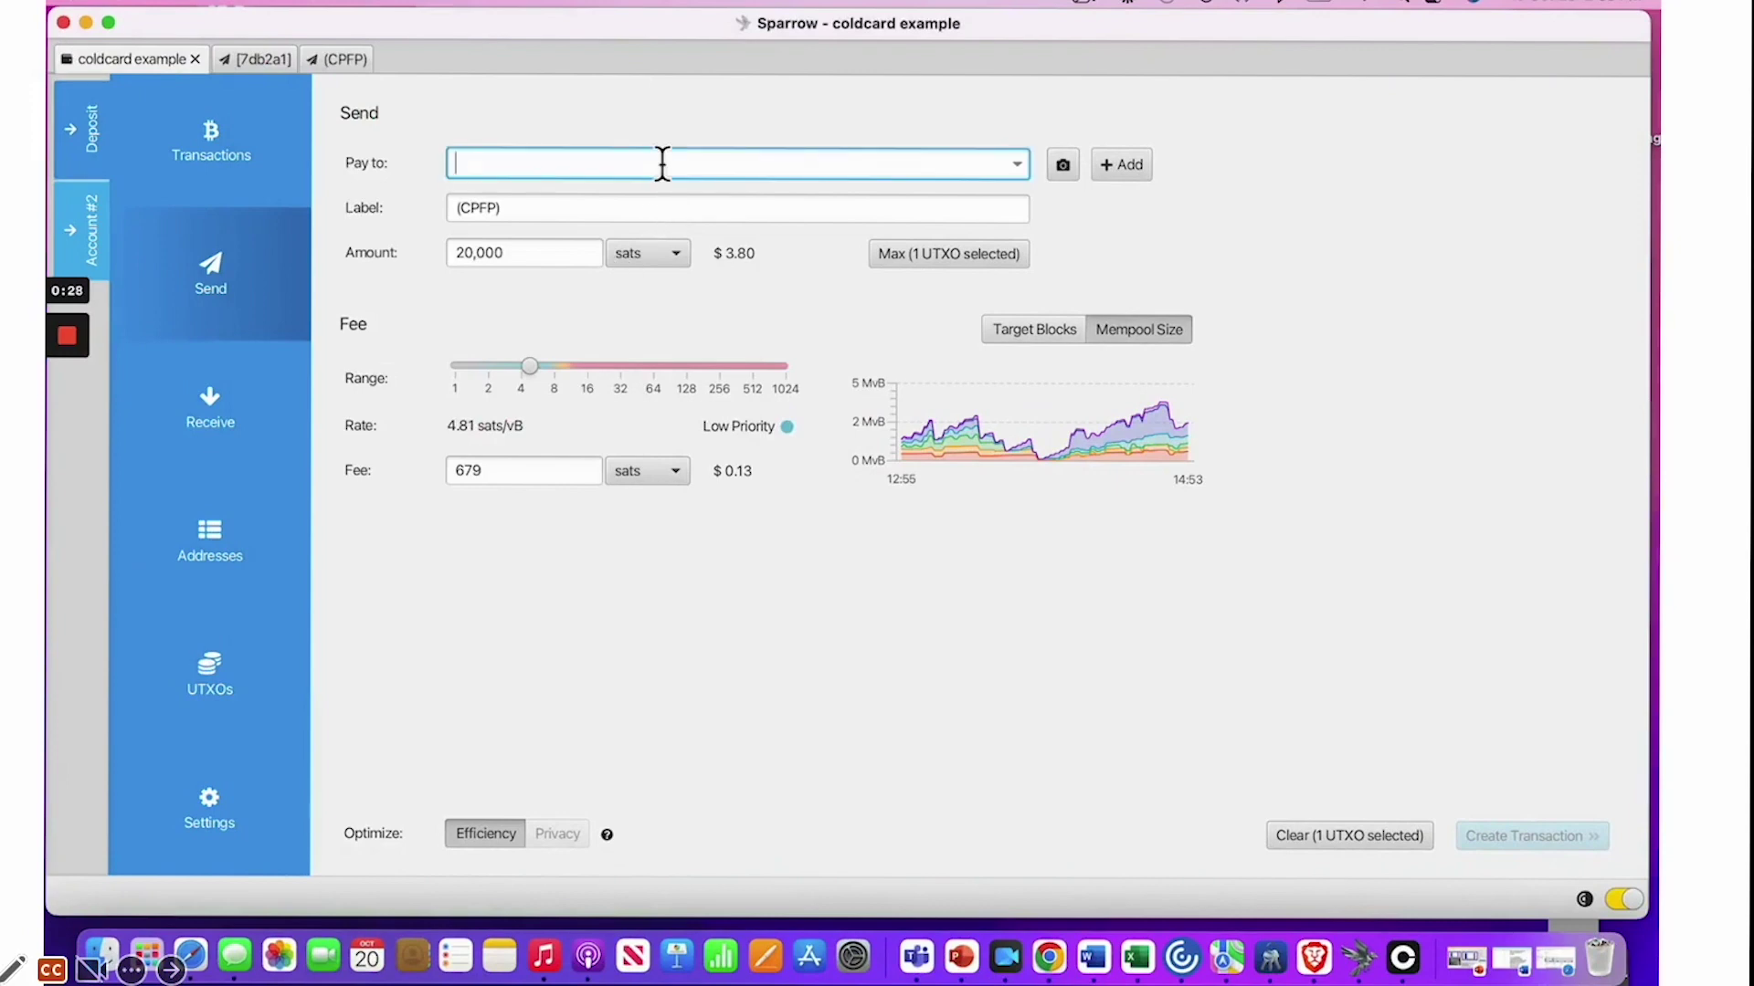
{"action": "type", "text": "3L1H98oaJoBzMdPgNX1LyUGA4SGmgatcRk"}
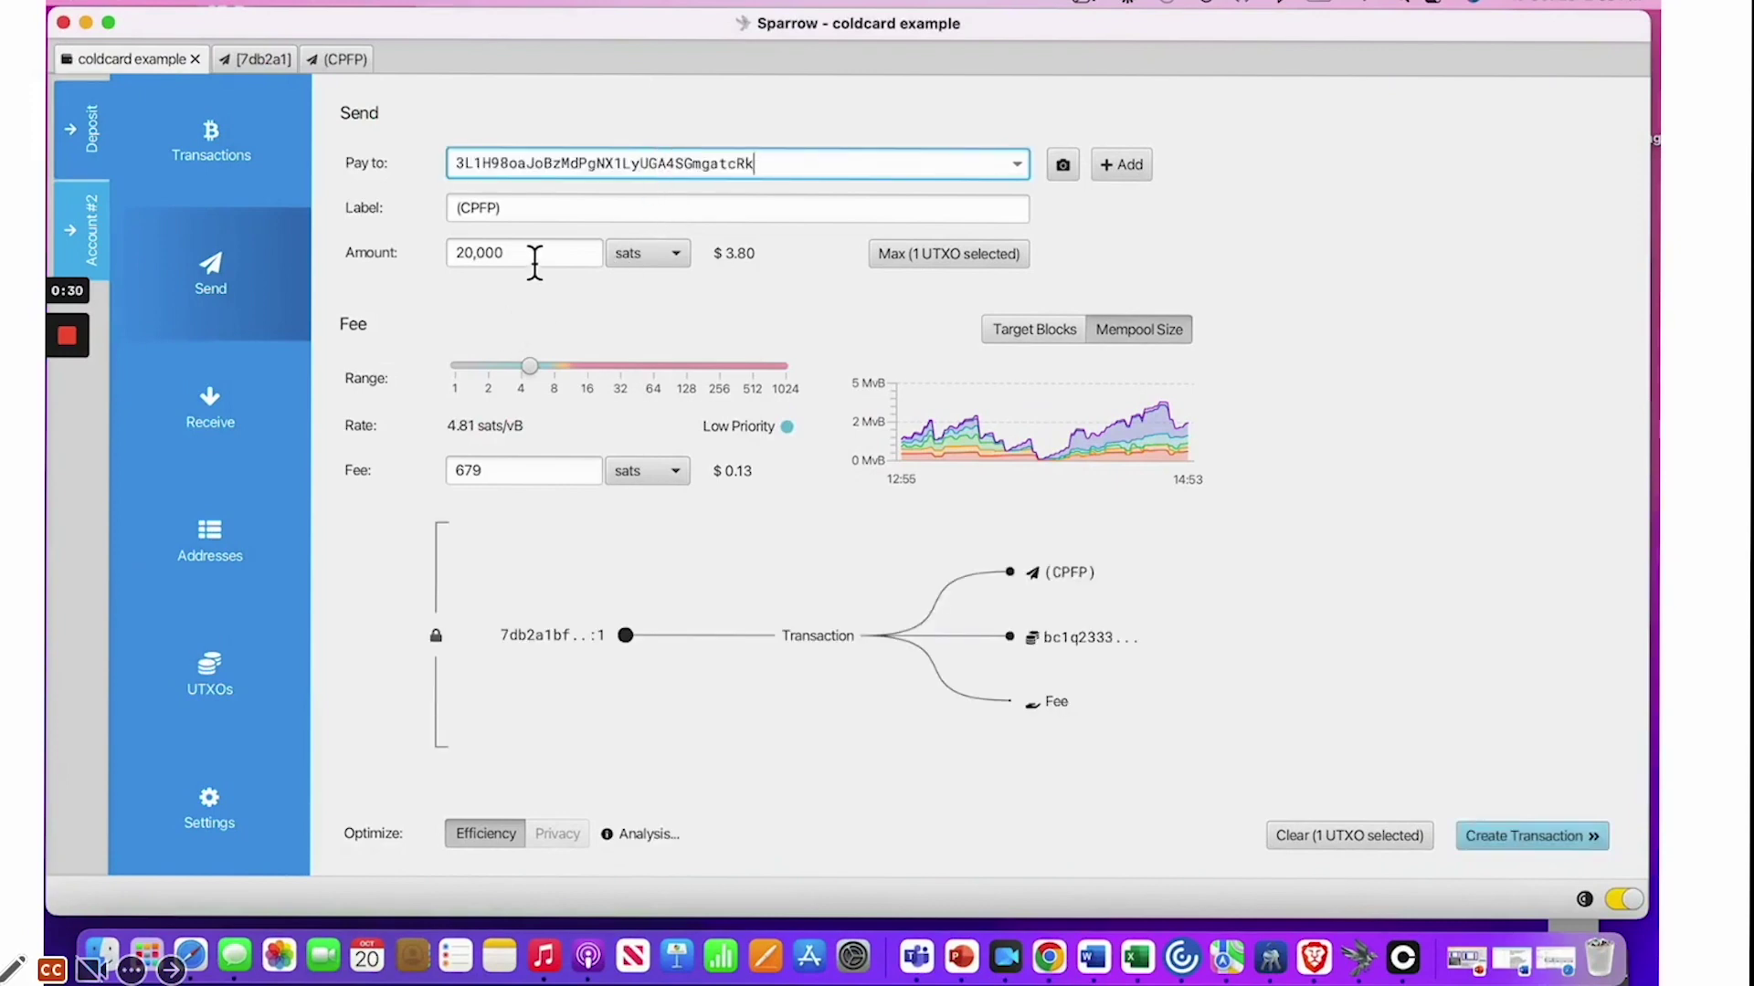
{"action": "left_click", "coordinate": [534, 259]}
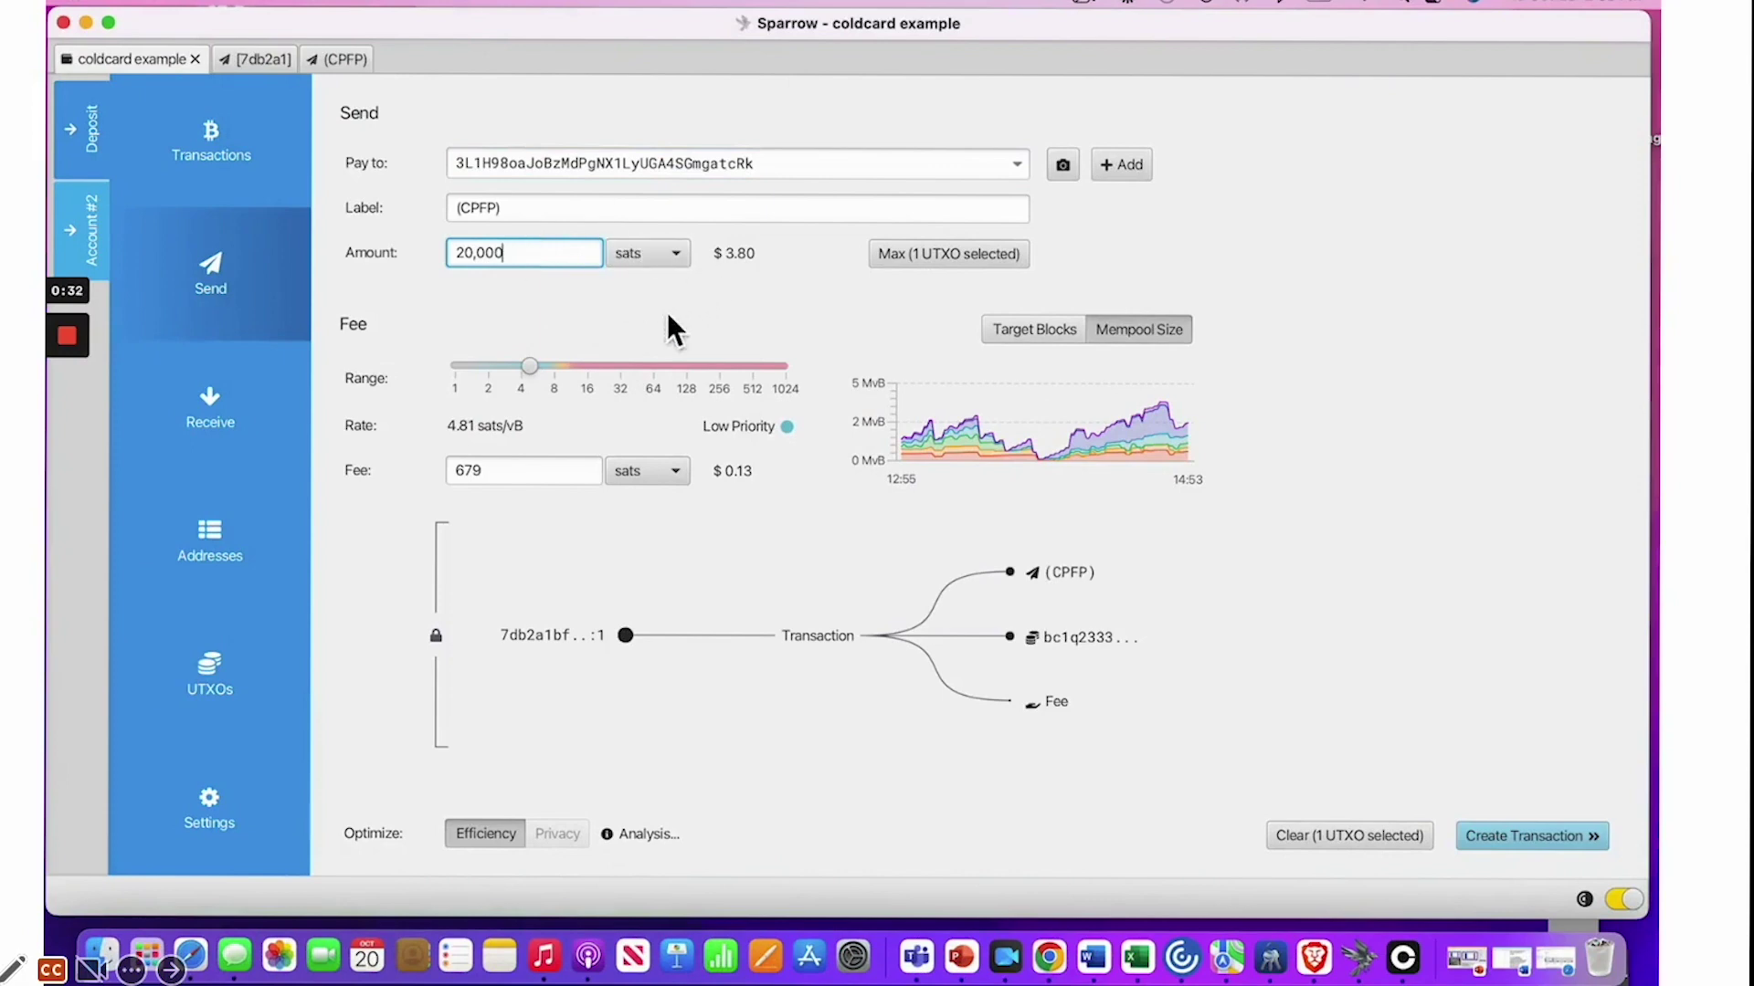
{"action": "left_click_drag", "start_coordinate": [529, 368], "coordinate": [573, 376]}
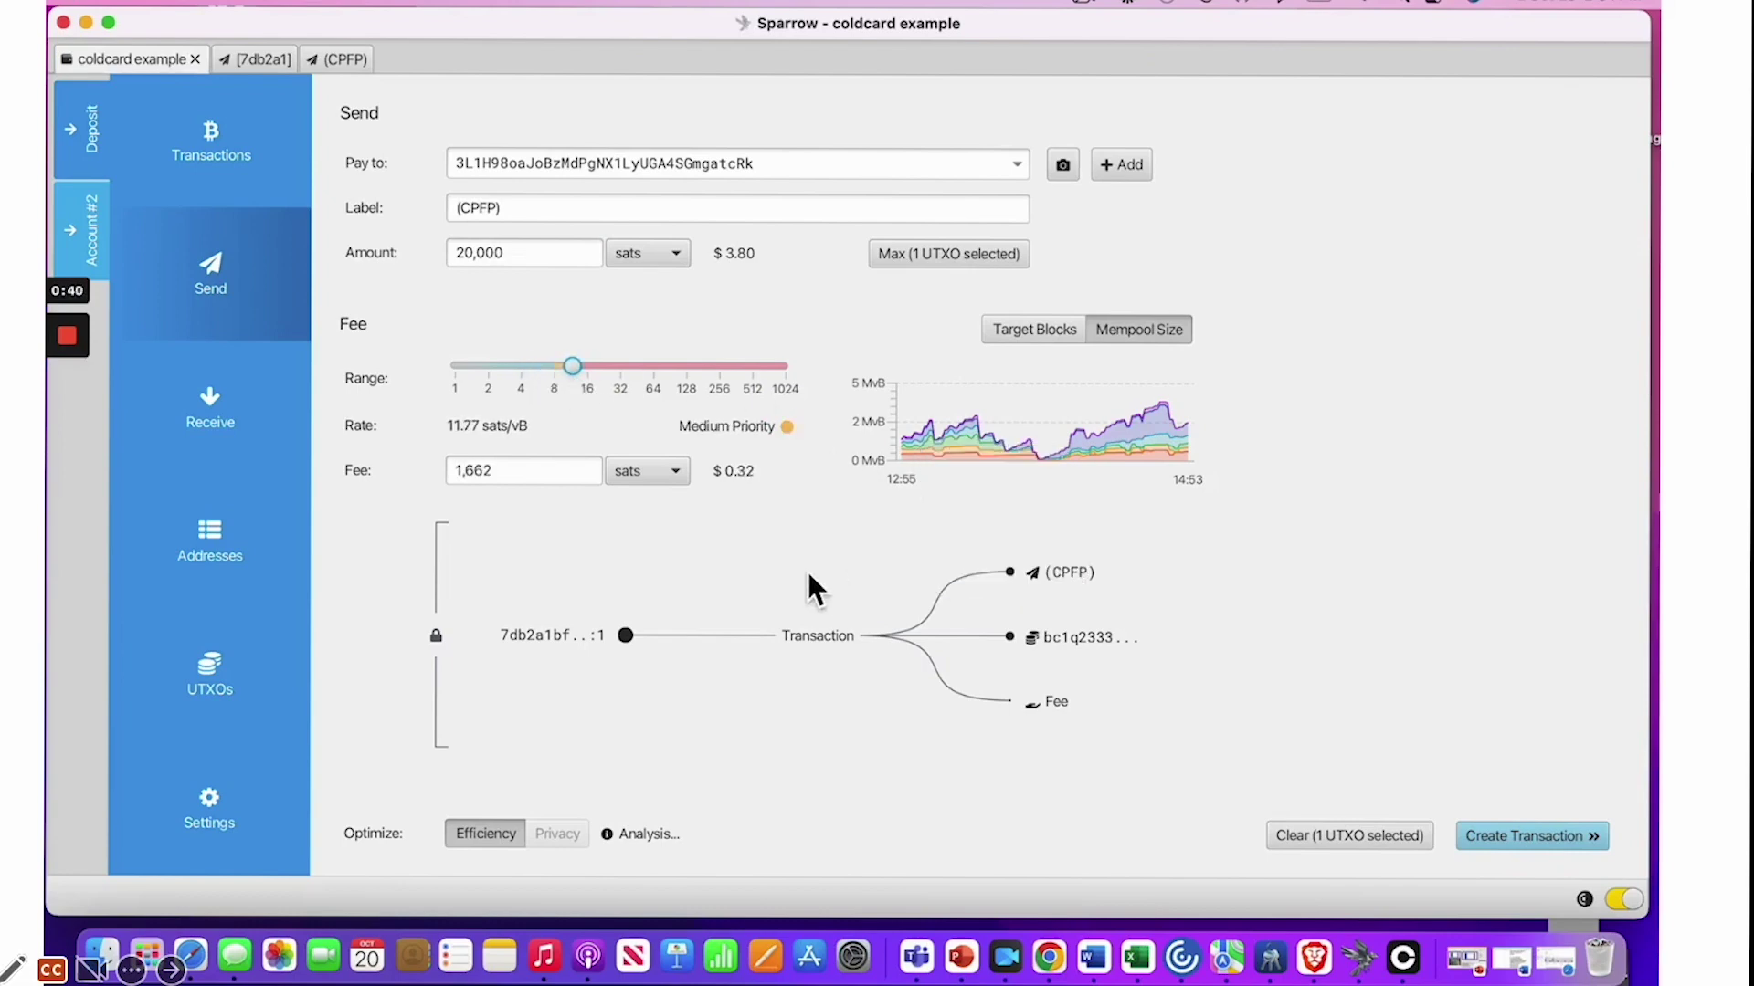
Build and finalize the 20,000-sat CPFP transaction, saving it as (CPFP).psbt on the Untitled drive
{"action": "left_click", "coordinate": [1508, 837]}
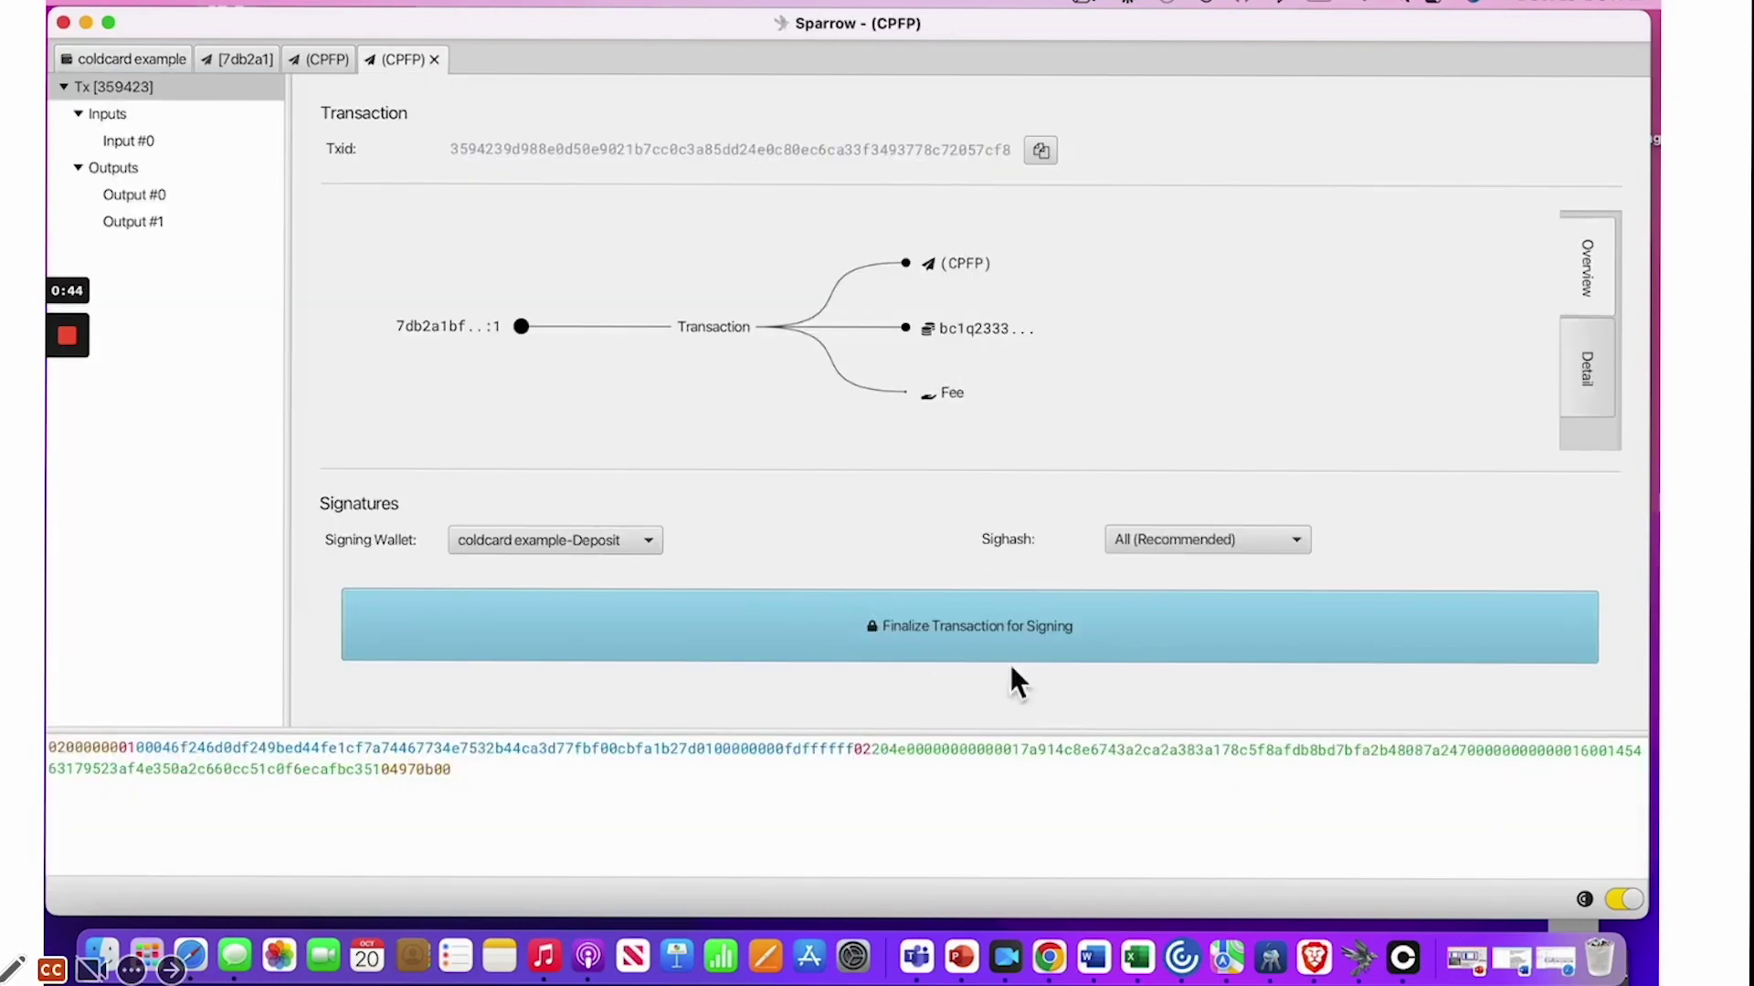
{"action": "left_click", "coordinate": [1060, 616]}
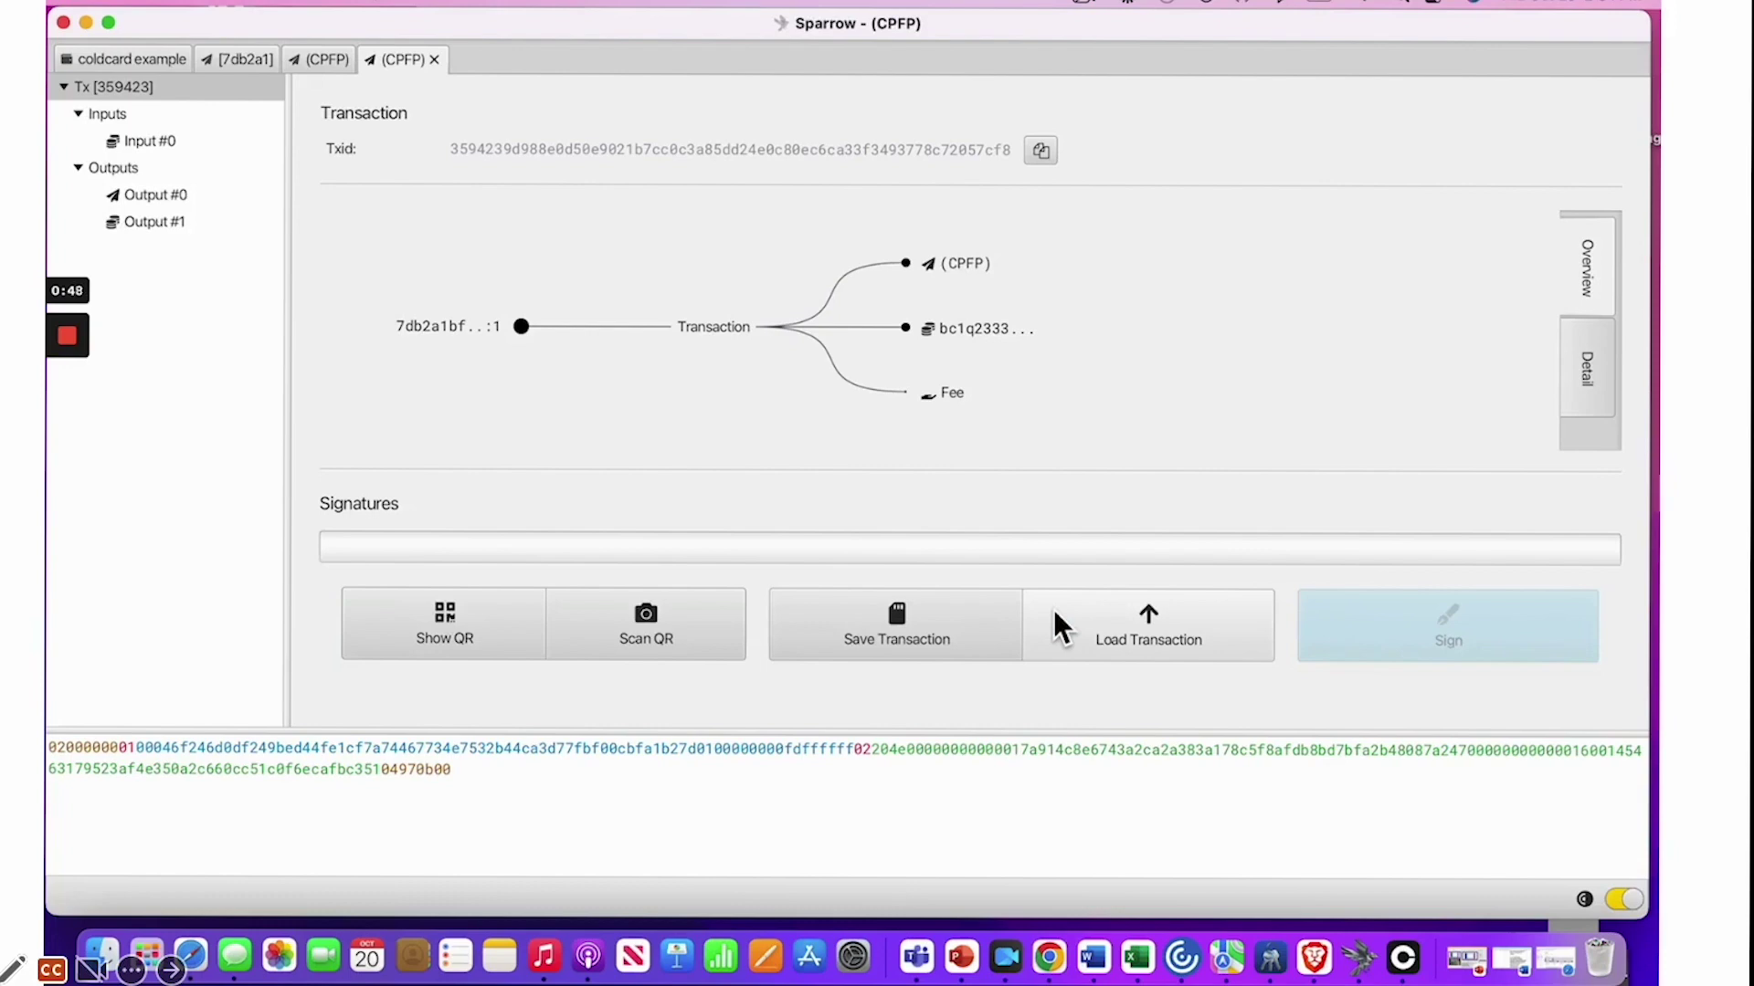
{"action": "left_click", "coordinate": [881, 630]}
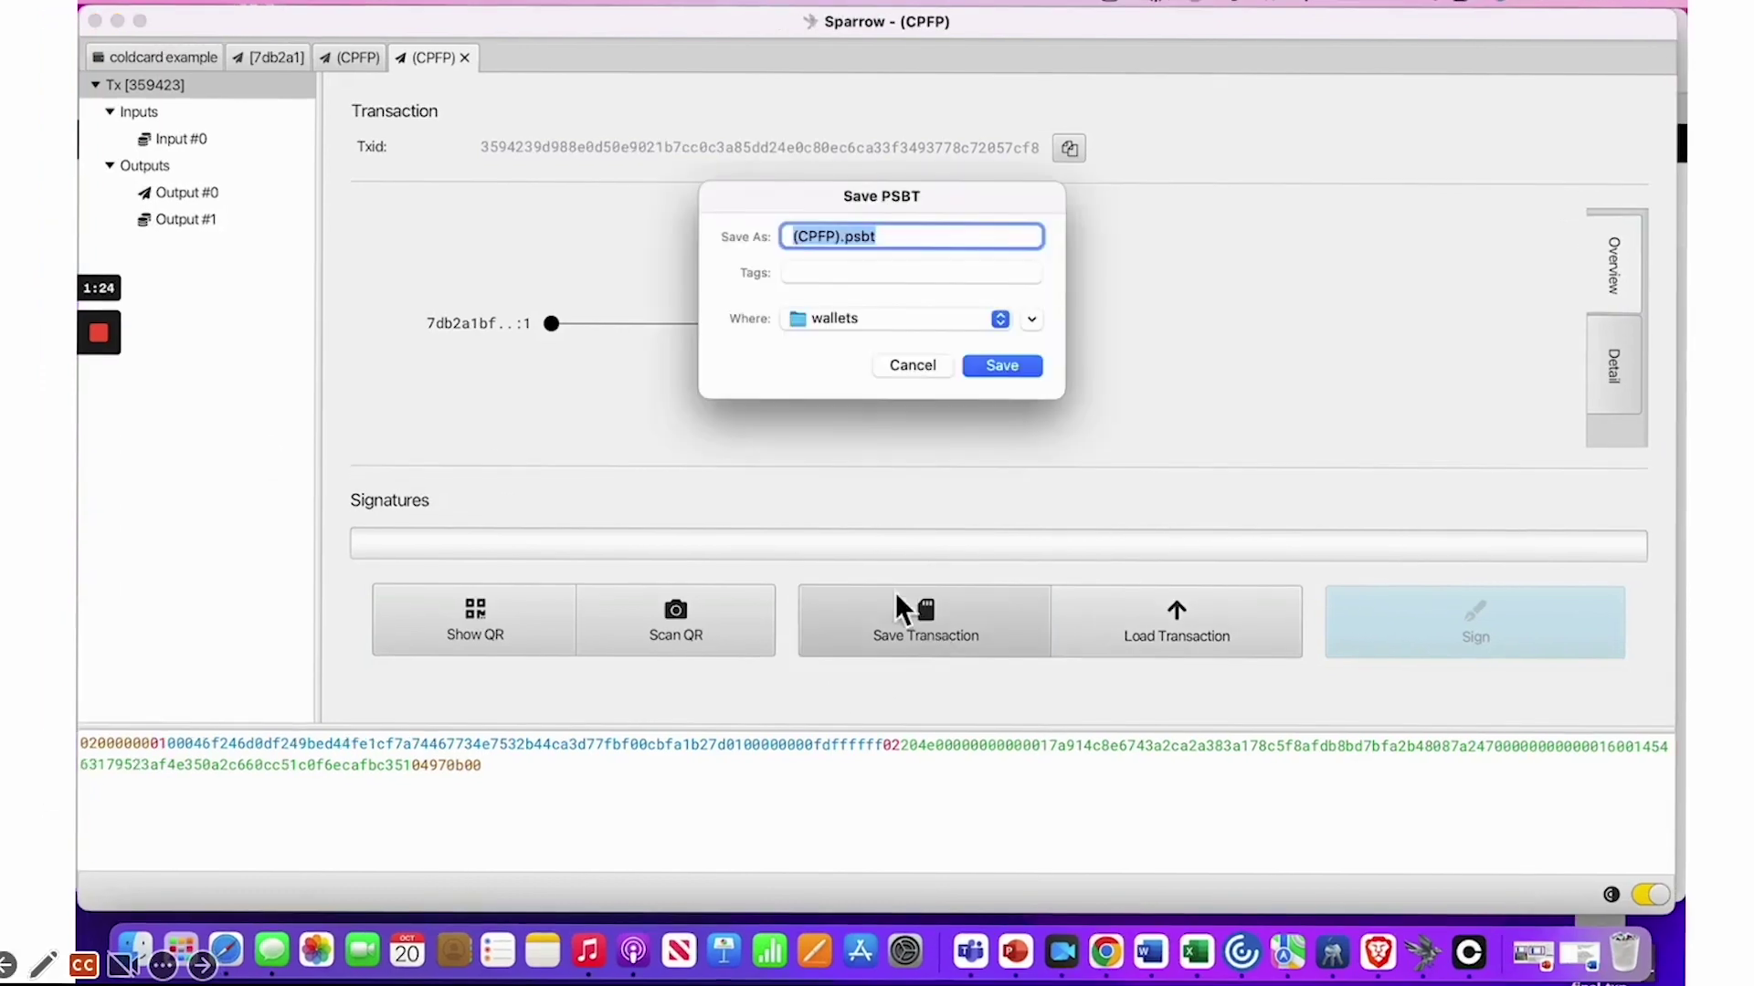
{"action": "left_click", "coordinate": [903, 318]}
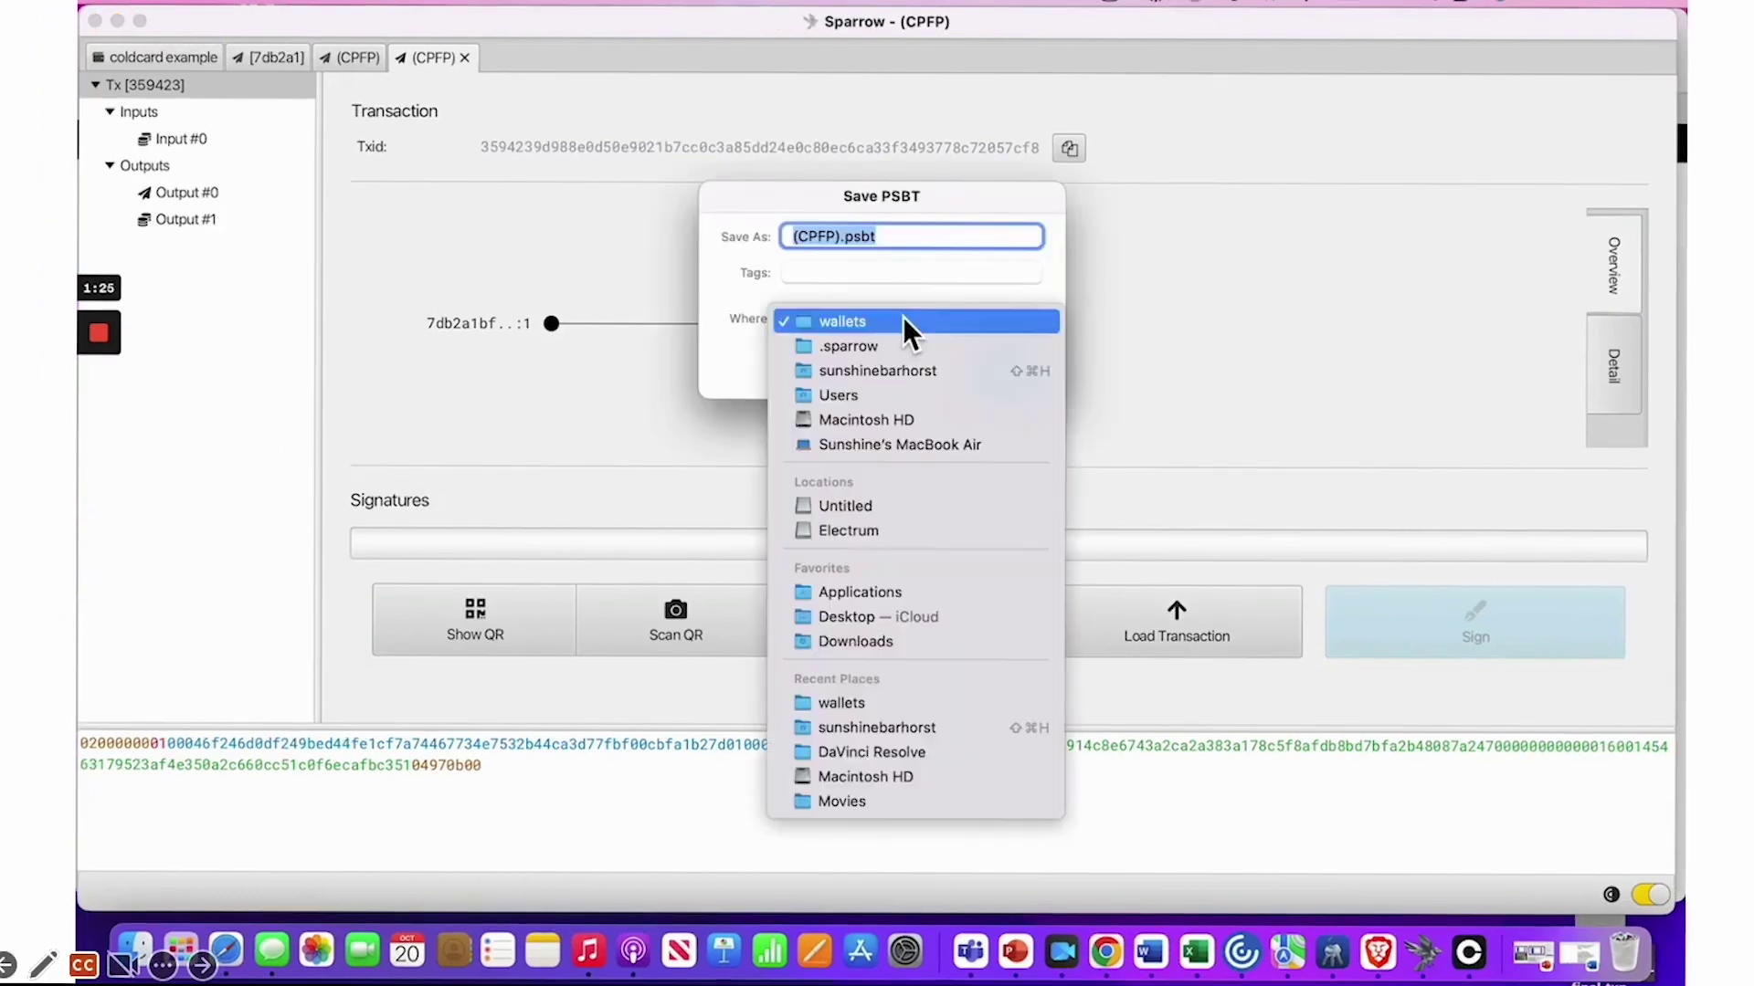
{"action": "left_click", "coordinate": [896, 508]}
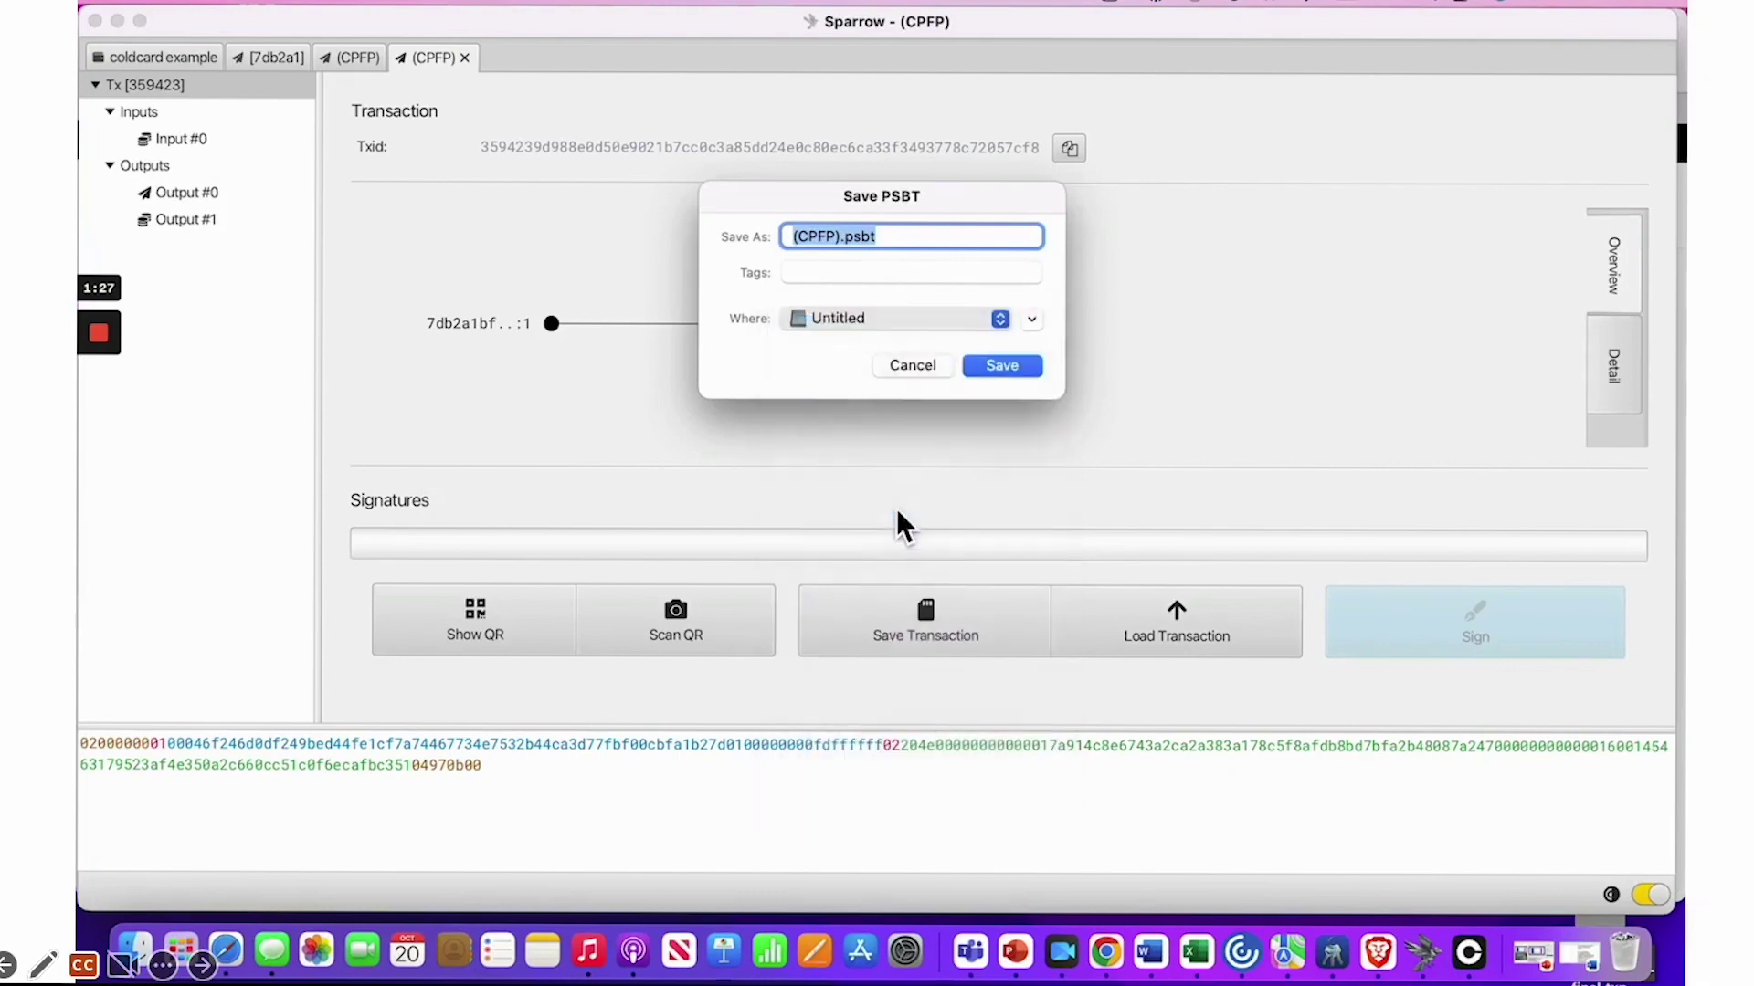
{"action": "left_click", "coordinate": [1017, 369]}
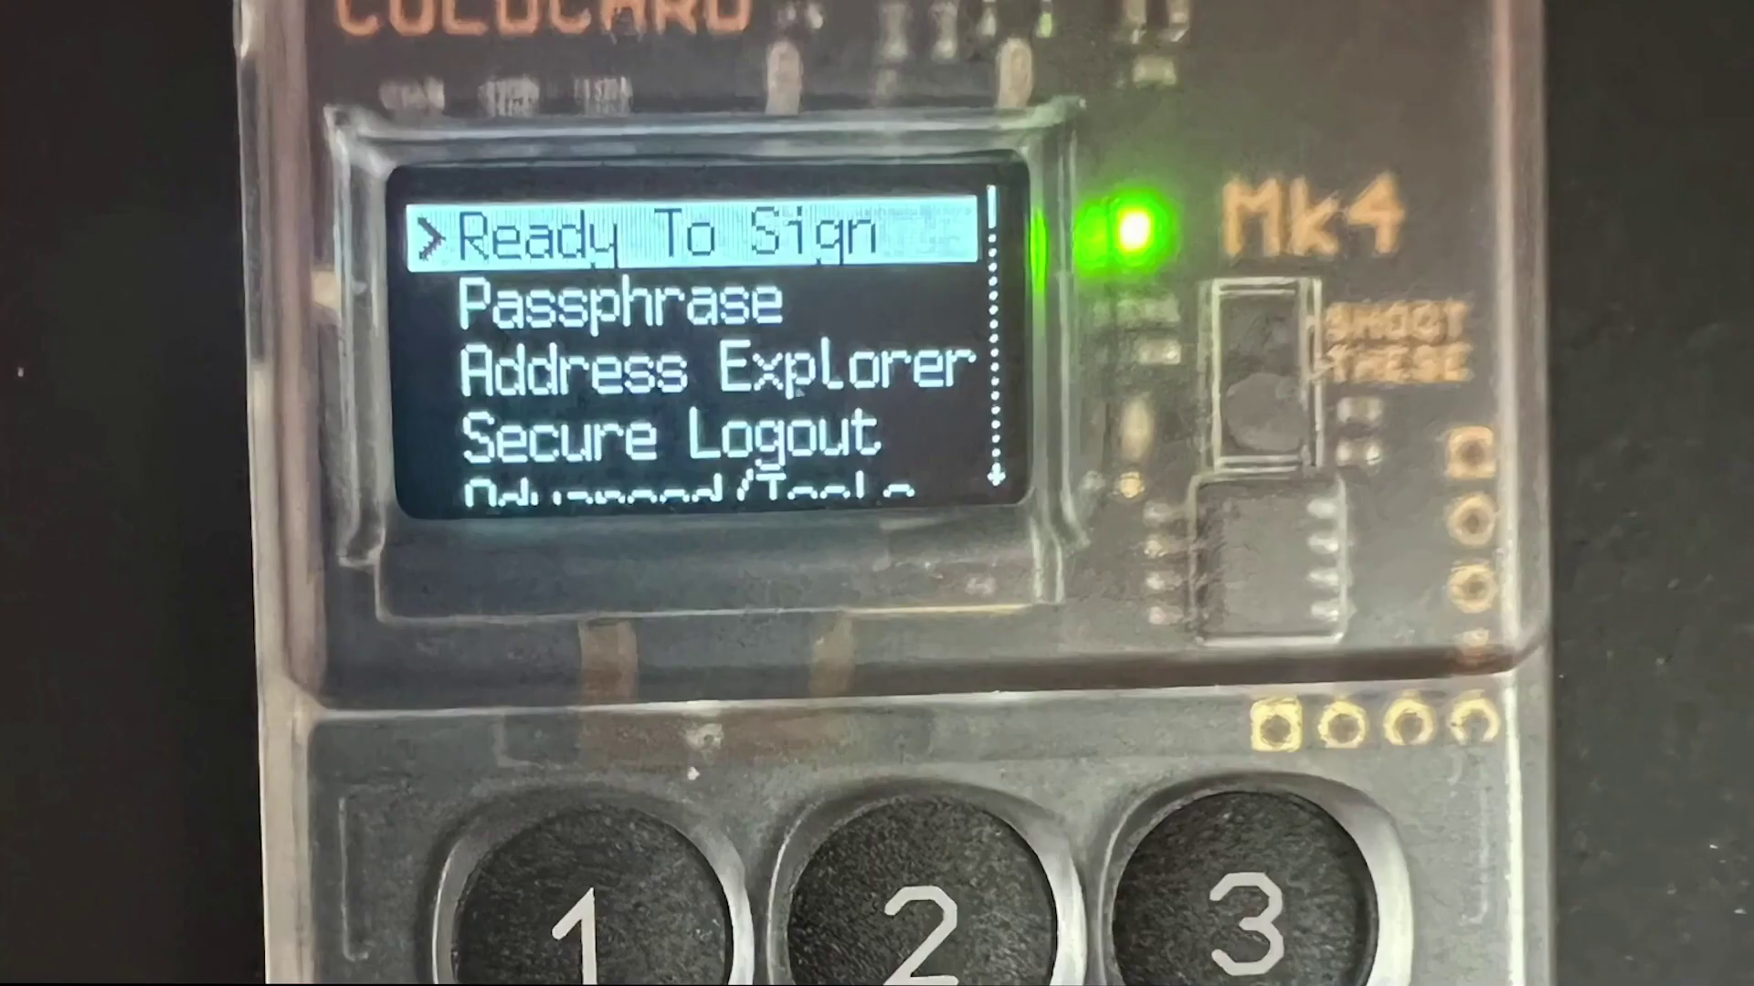
Copy the broadcast transaction's Txid and switch to the browser showing mempool.space
{"action": "mouse_move", "coordinate": [239, 954]}
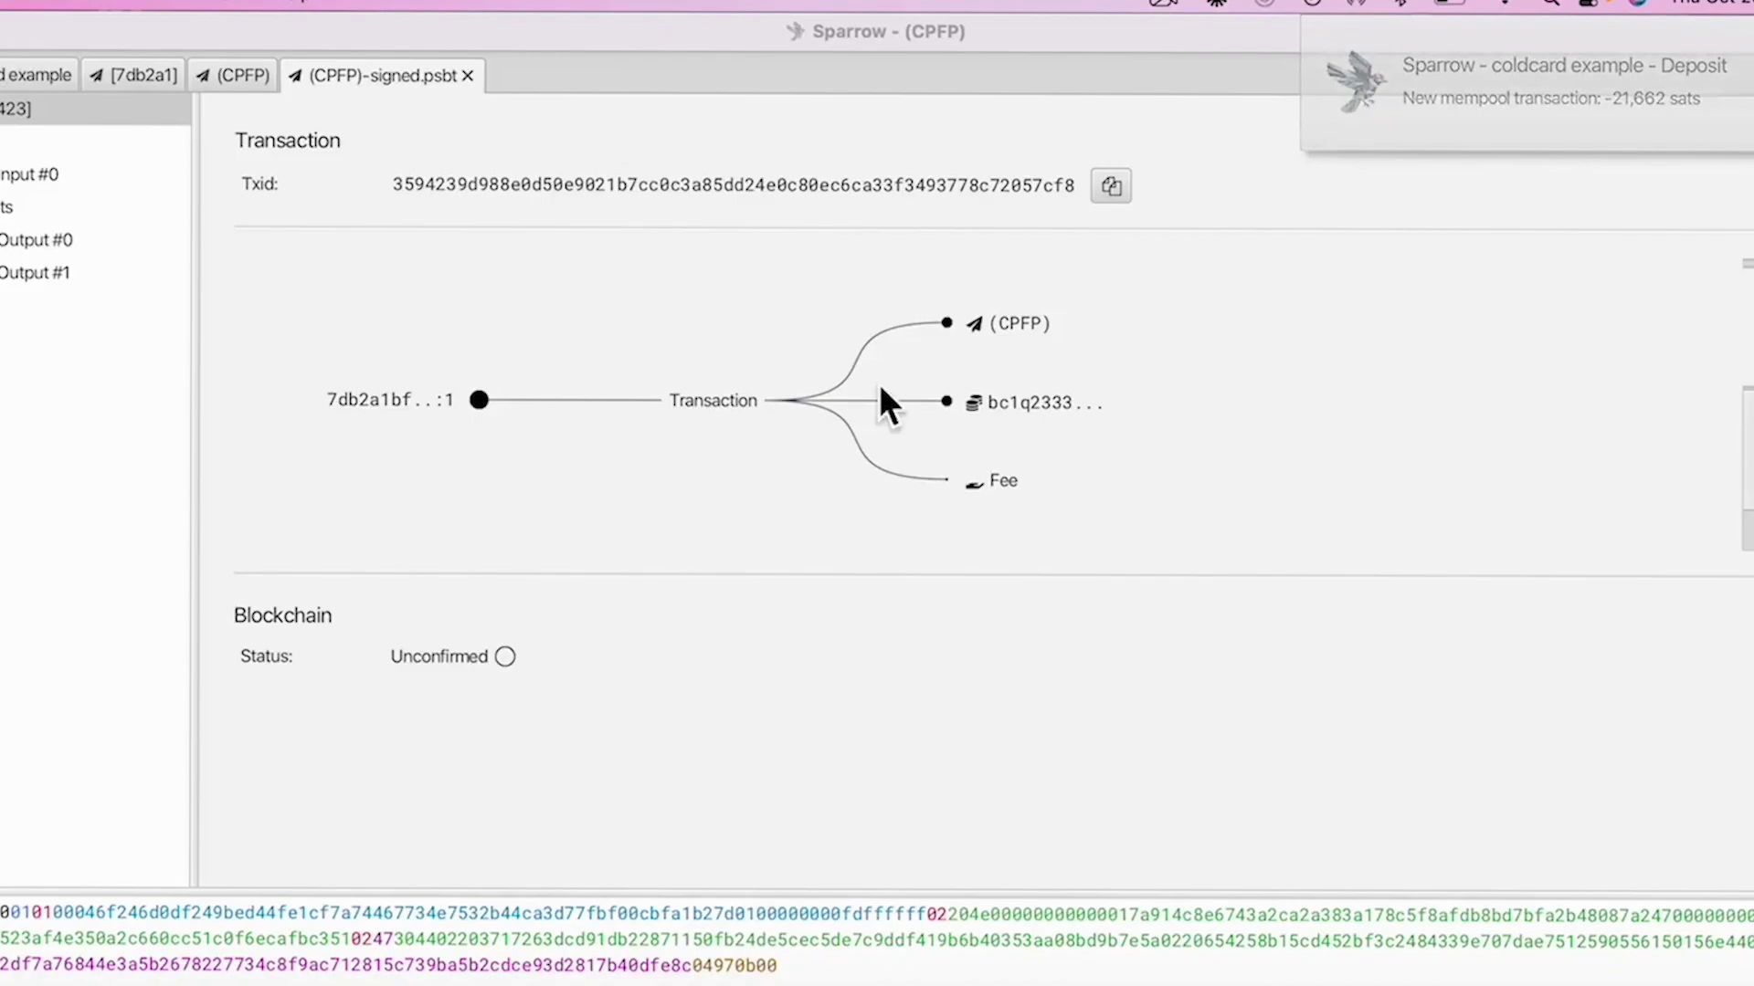
{"action": "left_click", "coordinate": [1120, 200]}
{"action": "key", "text": "super+Tab"}
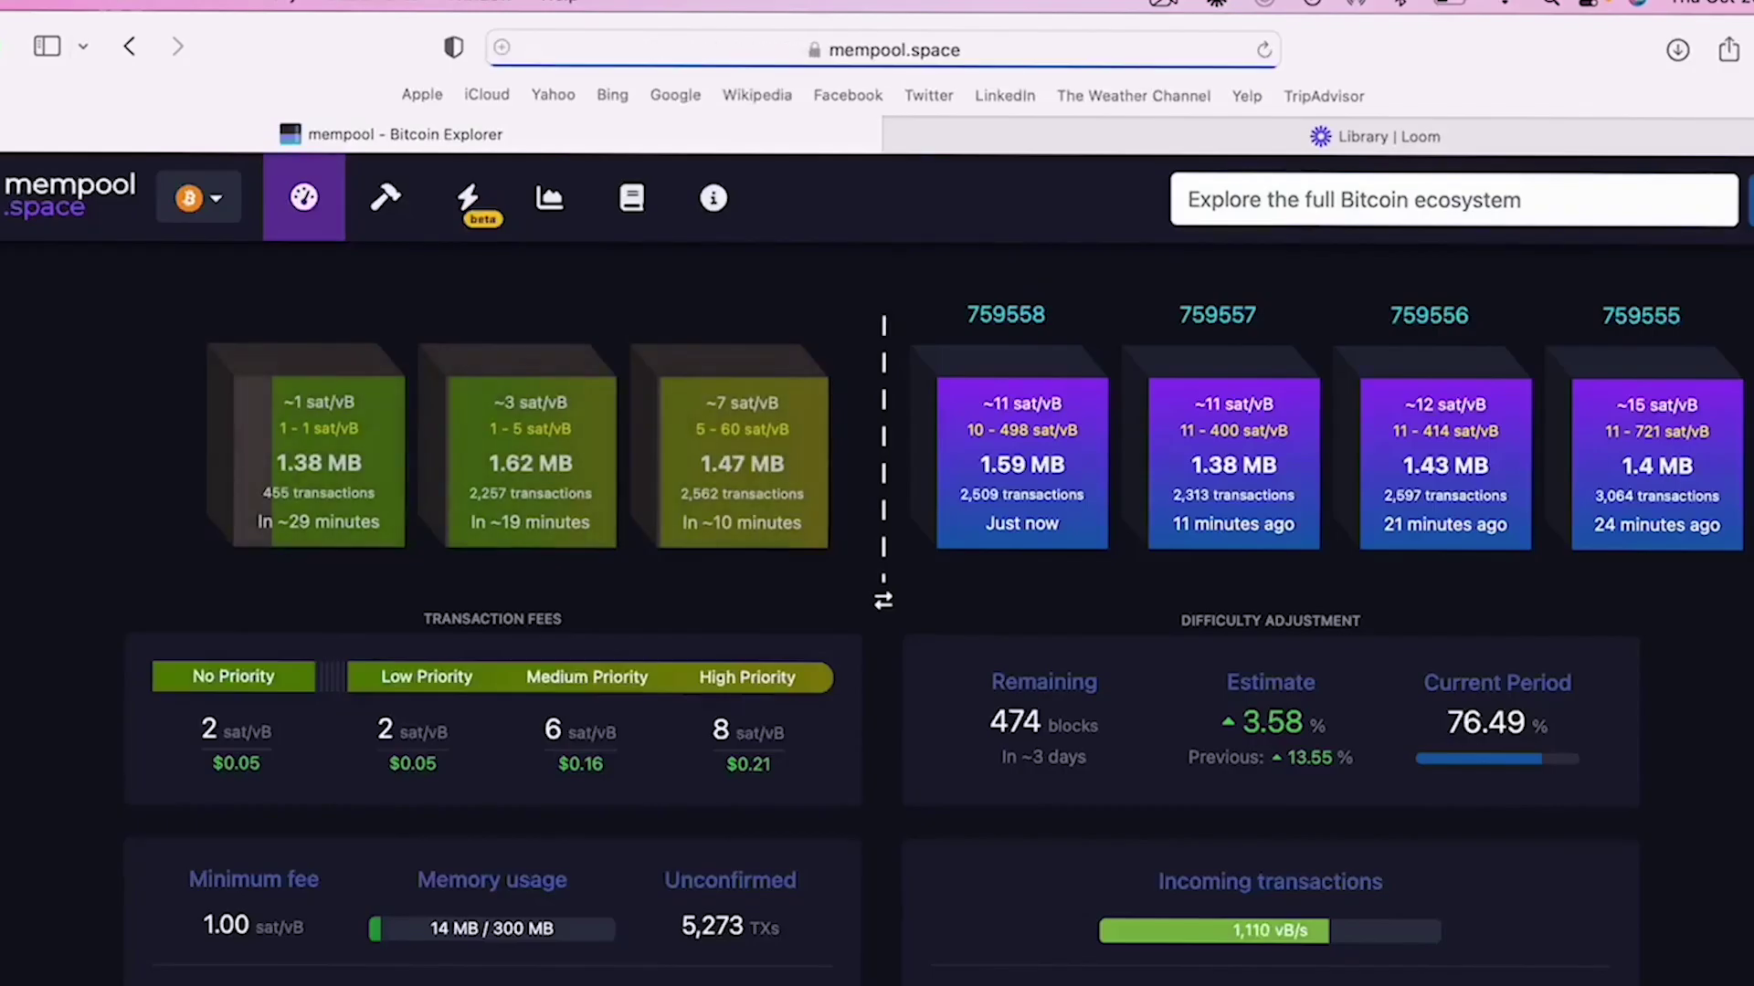
Search mempool.space for the pasted txid and scroll down to its Flow diagram
{"action": "left_click", "coordinate": [1519, 195]}
{"action": "key", "text": "super+v"}
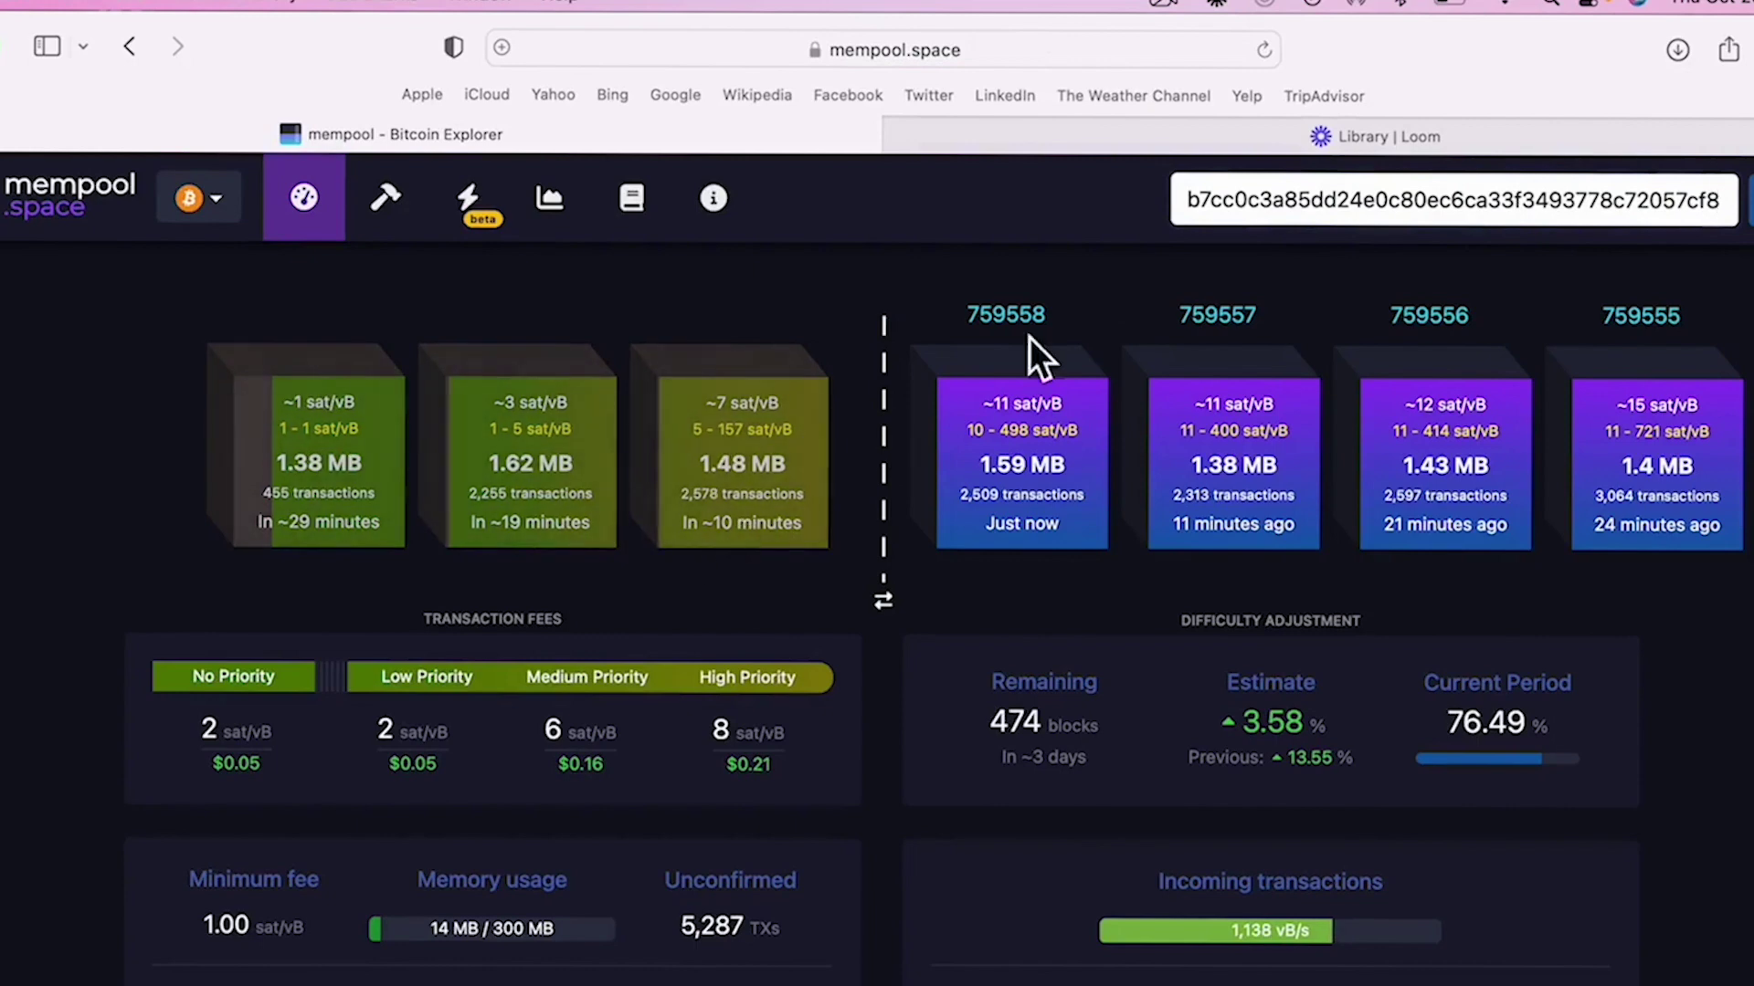
{"action": "left_click", "coordinate": [1743, 210]}
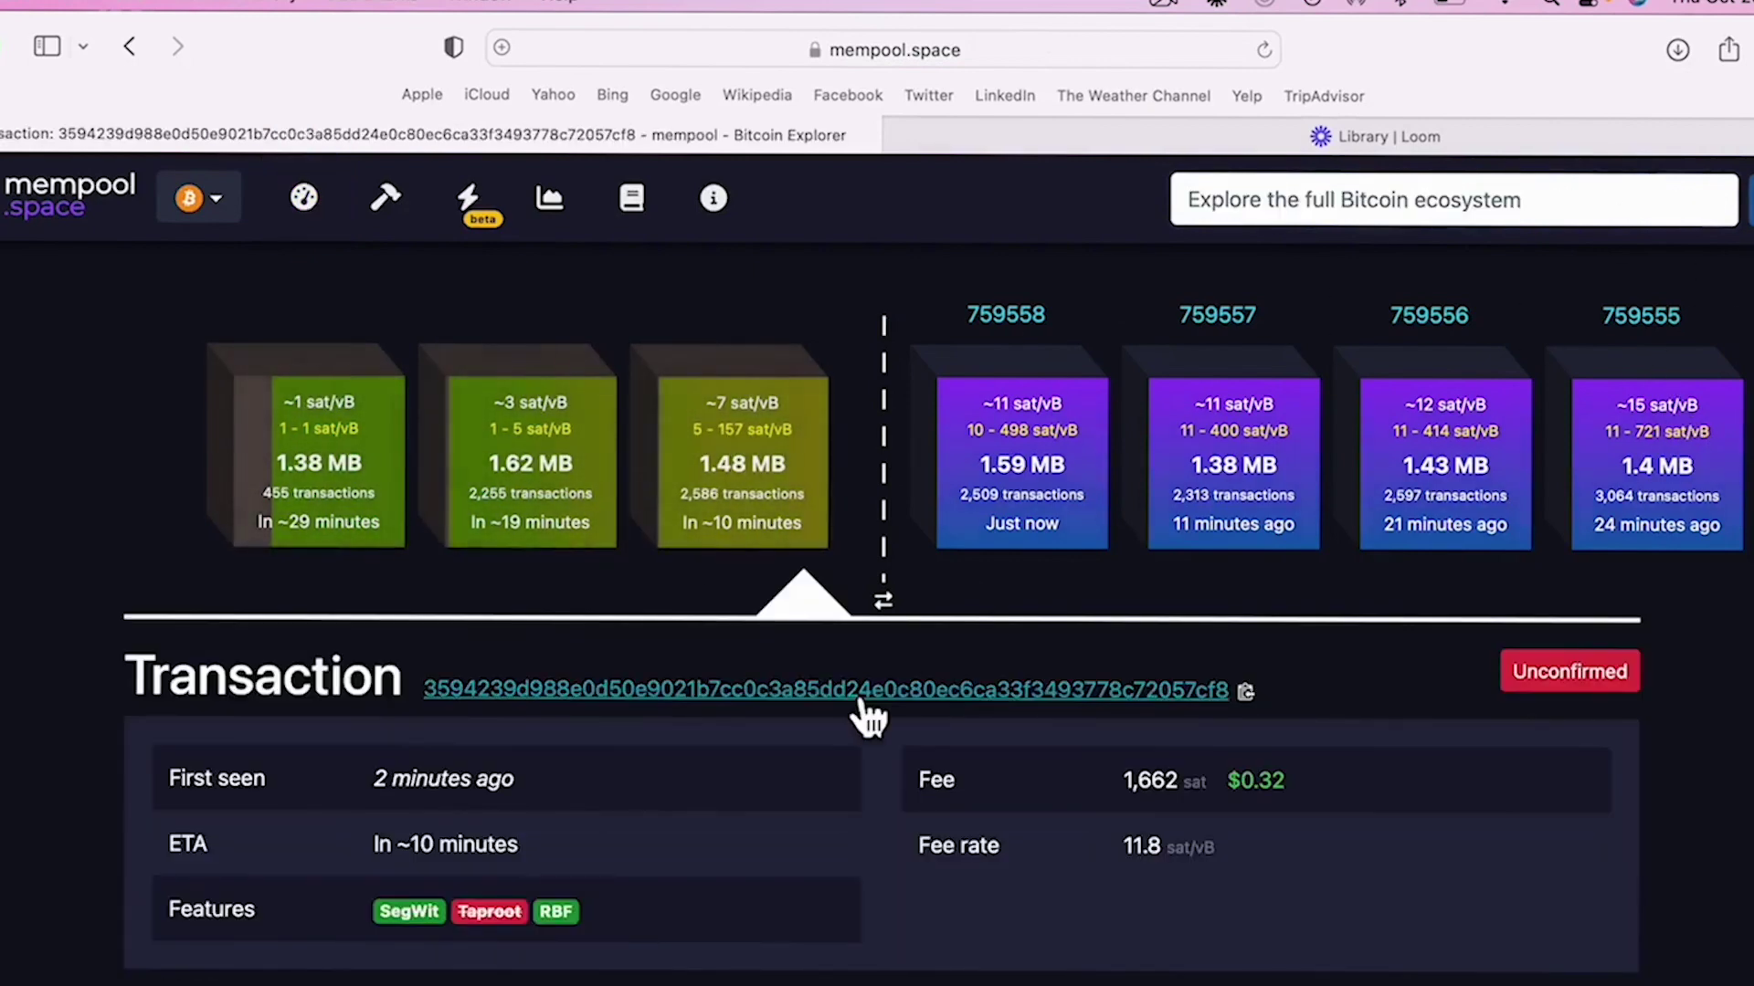
{"action": "scroll", "coordinate": [859, 714], "scroll_direction": "down", "scroll_amount": 5}
{"action": "scroll", "coordinate": [859, 712], "scroll_direction": "down", "scroll_amount": 4}
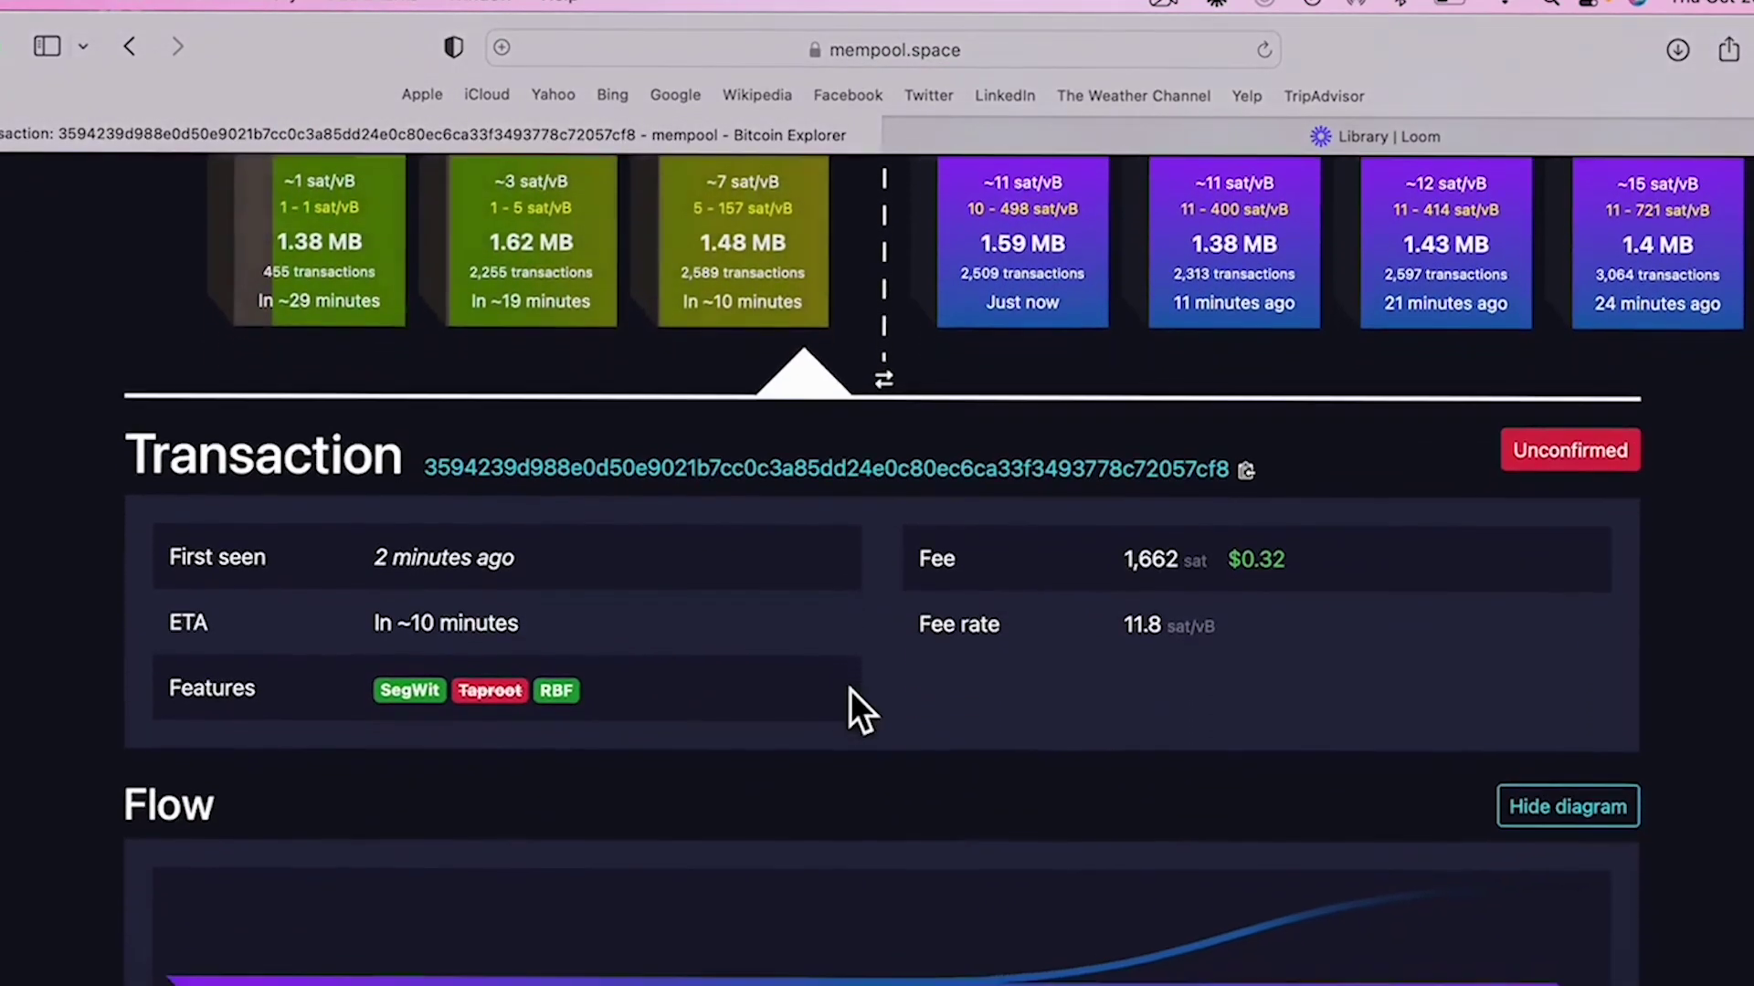
{"action": "scroll", "coordinate": [851, 703], "scroll_direction": "down", "scroll_amount": 5}
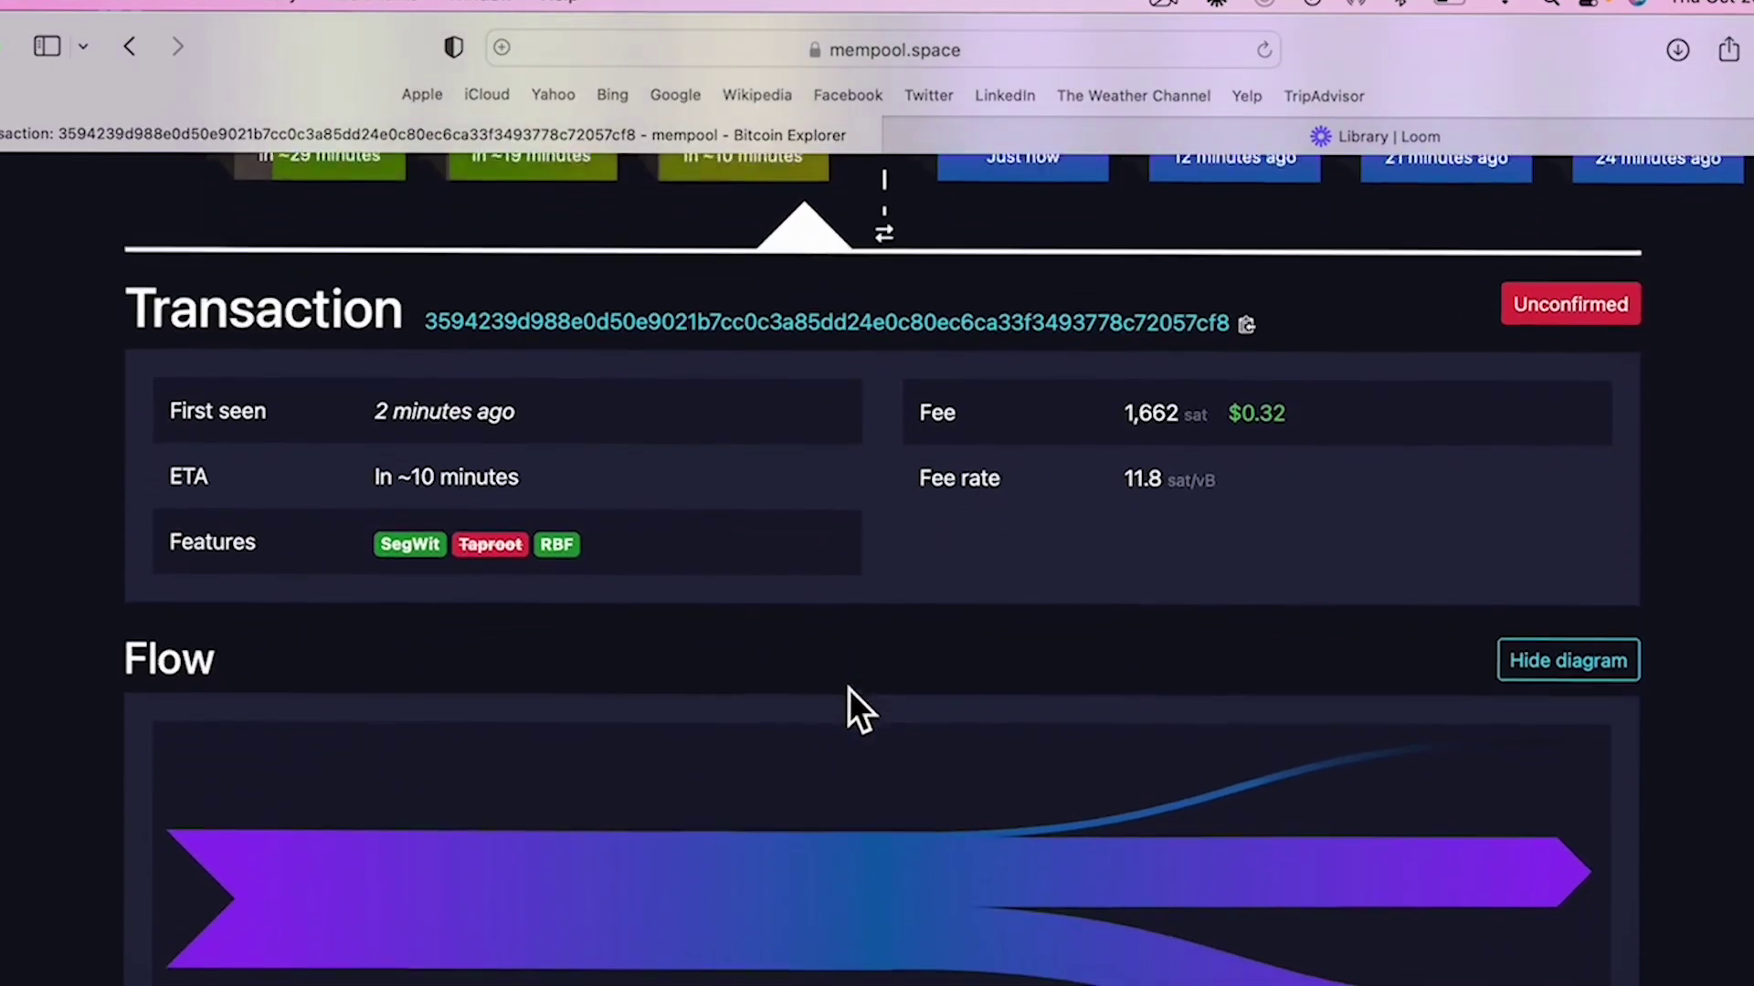